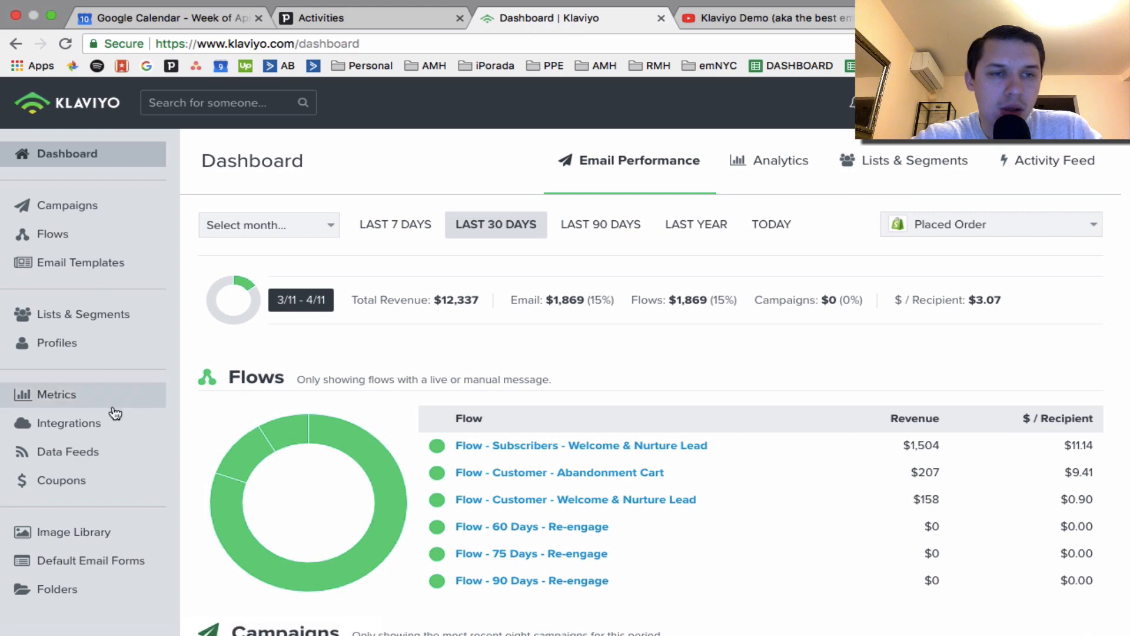
Open the Integrations page and review which integrations are enabled for the account.
left_click(109, 432)
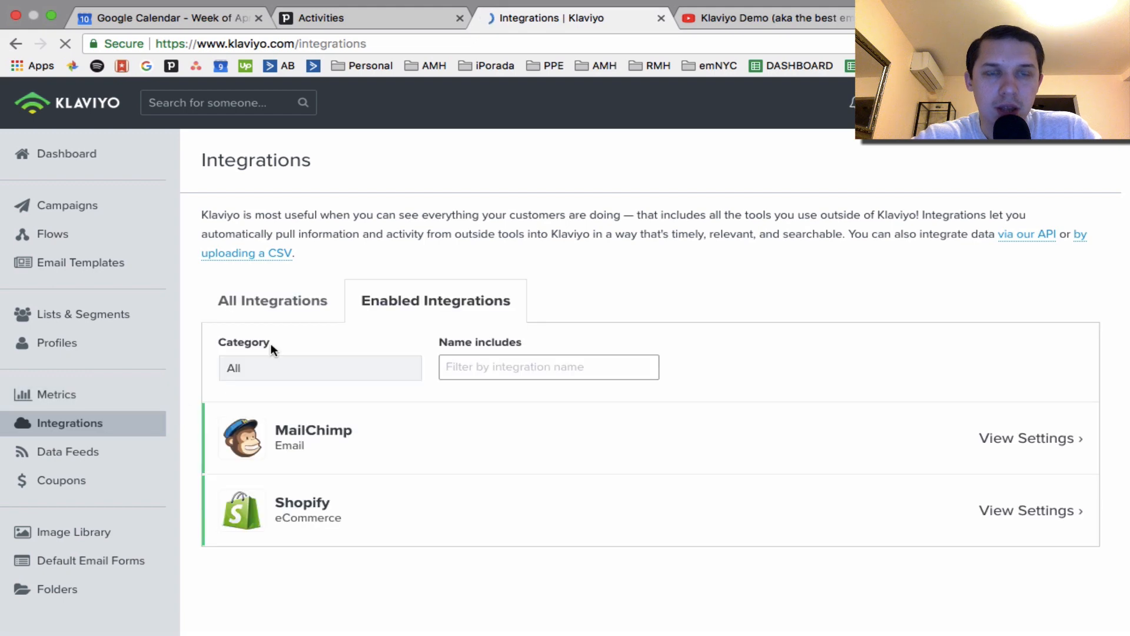
scroll(277, 366, "down", 2)
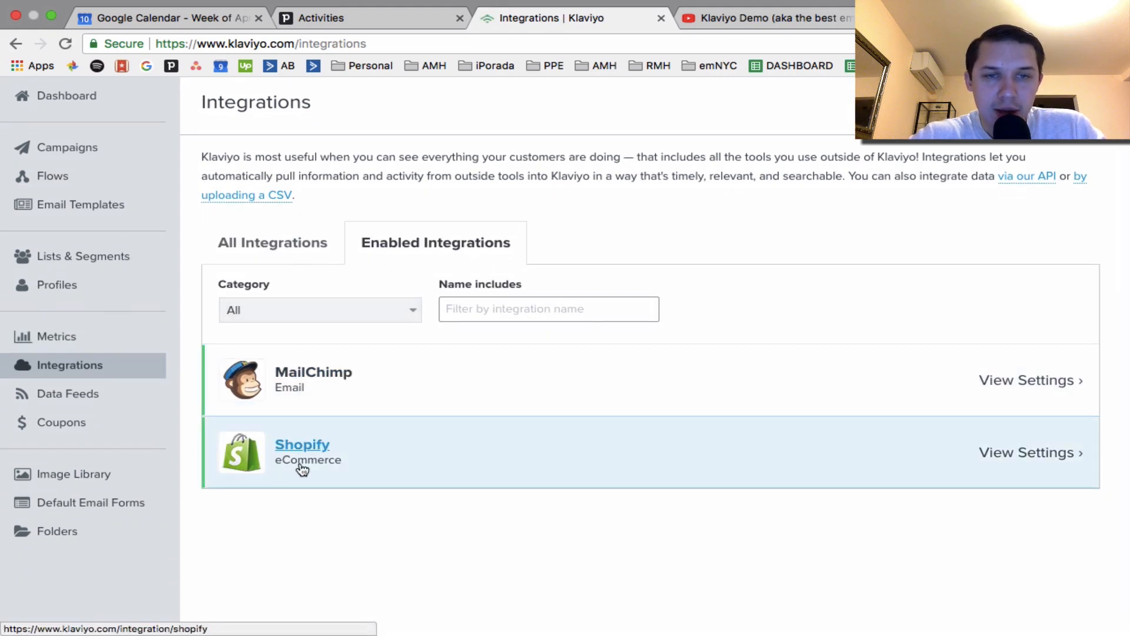
scroll(365, 389, "up", 2)
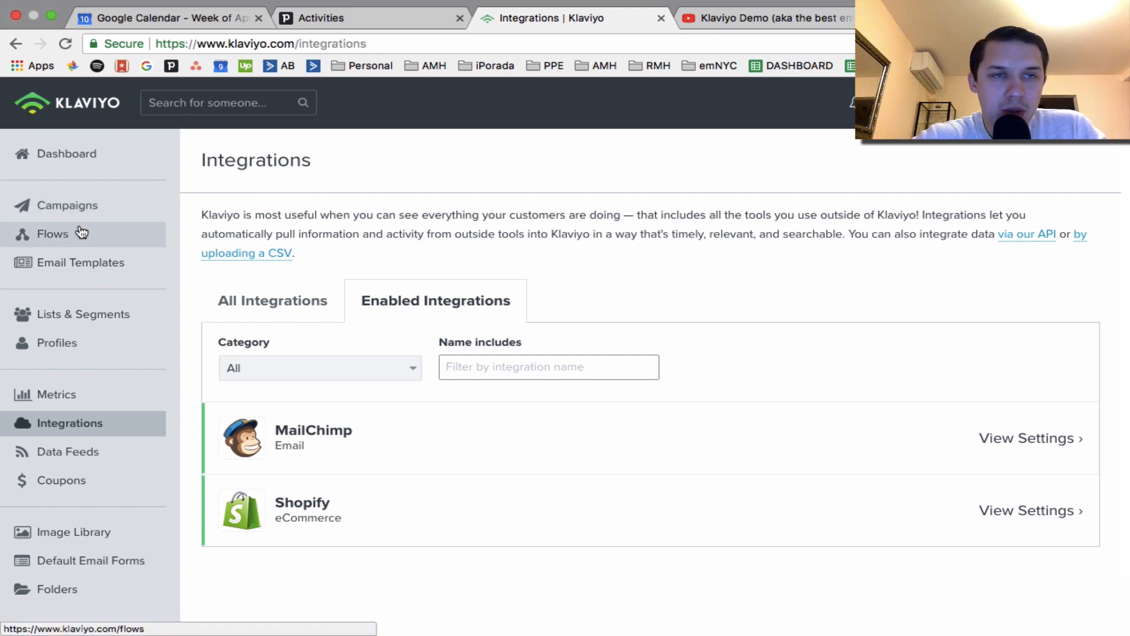
Create a new visual flow named "Abandoned Cart (Test)" in the Unfiled folder.
left_click(81, 234)
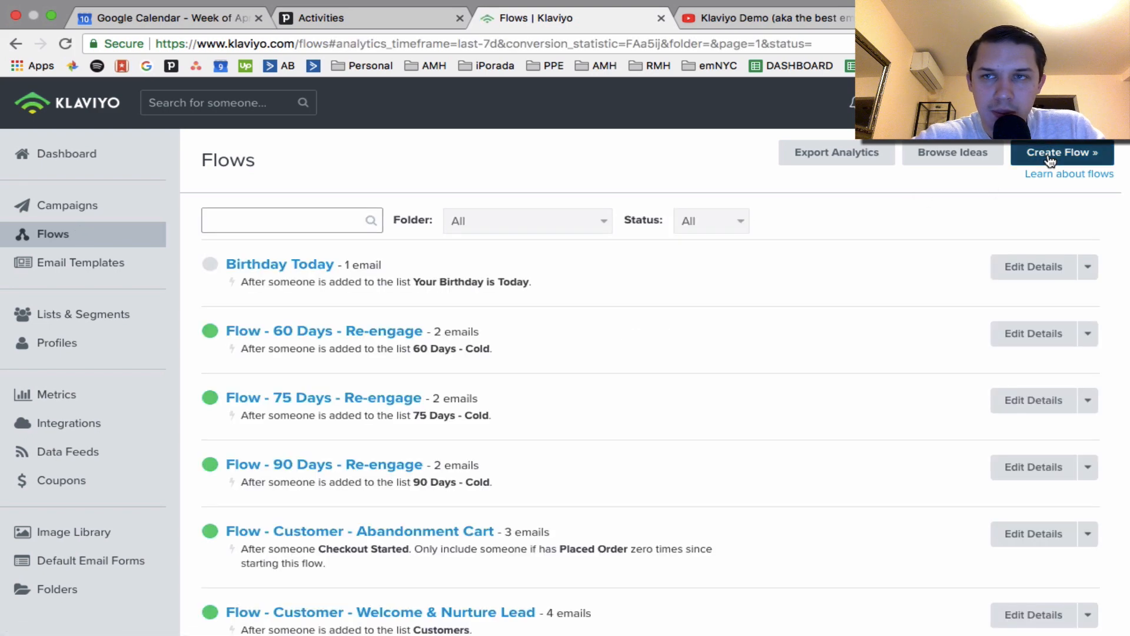
left_click(1047, 154)
left_click(462, 230)
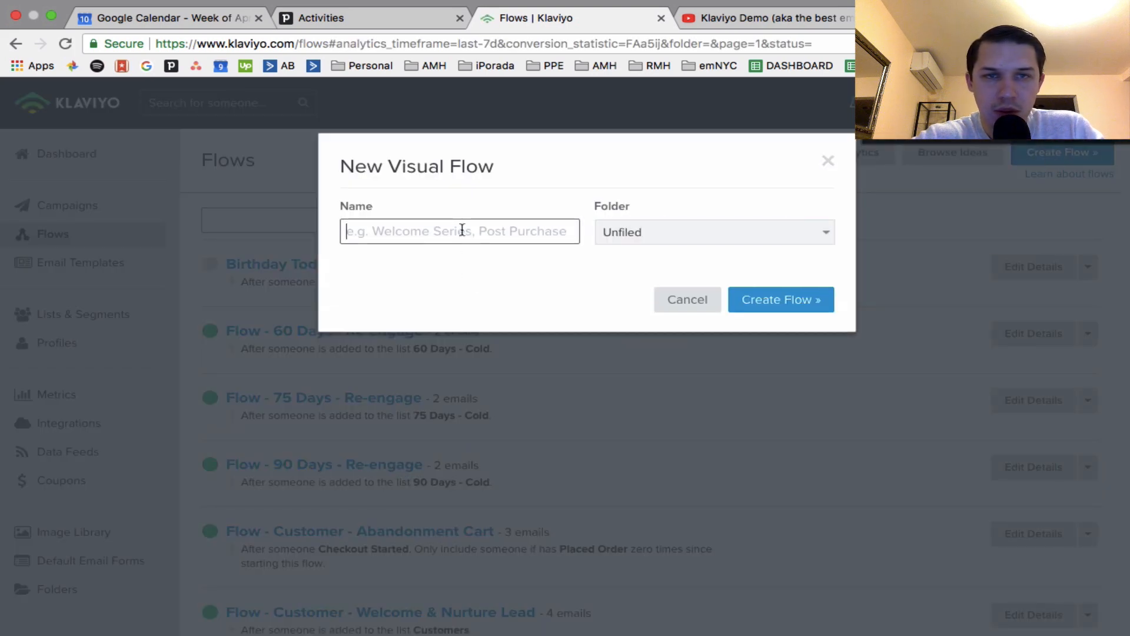
type("Abandoned Block (Dynamic")
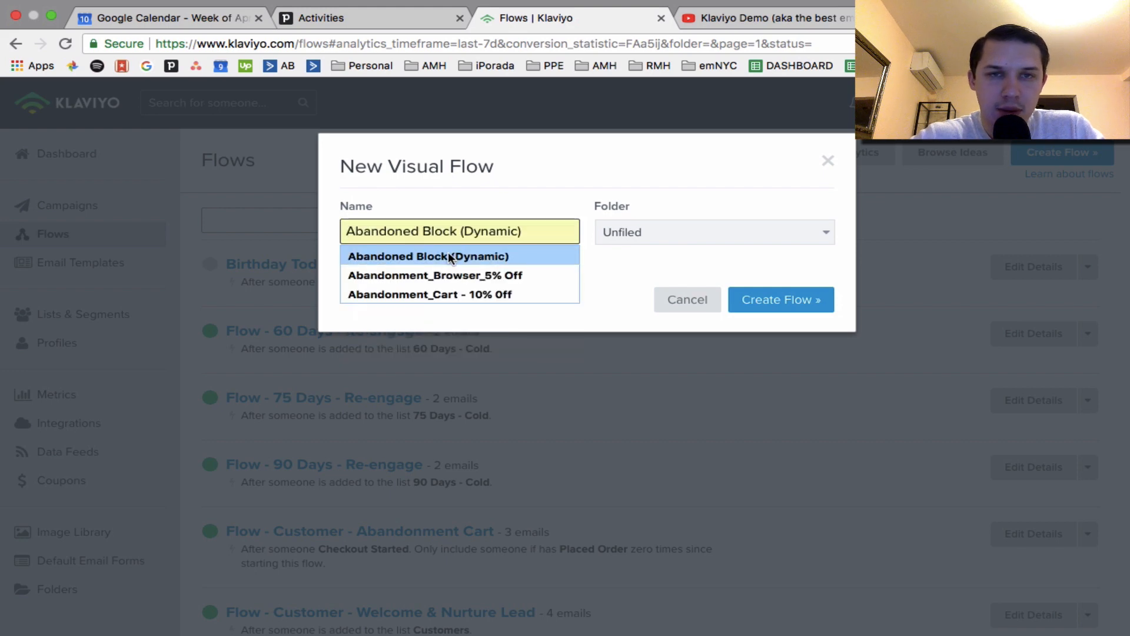
left_click(449, 255)
key("BackSpace")
key("BackSpace")
key("BackSpace")
key("BackSpace")
key("BackSpace")
key("BackSpace")
key("BackSpace")
key("BackSpace")
key("BackSpace")
key("BackSpace")
key("BackSpace")
key("BackSpace")
key("BackSpace")
key("BackSpace")
key("BackSpace")
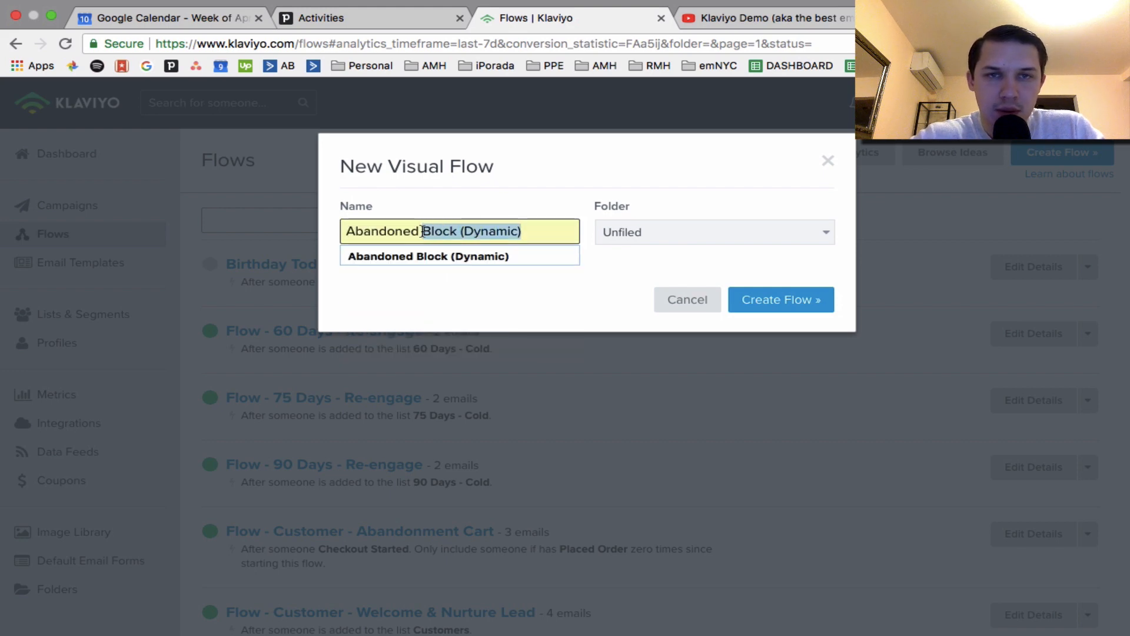
type("a")
key("BackSpace")
type("Cart")
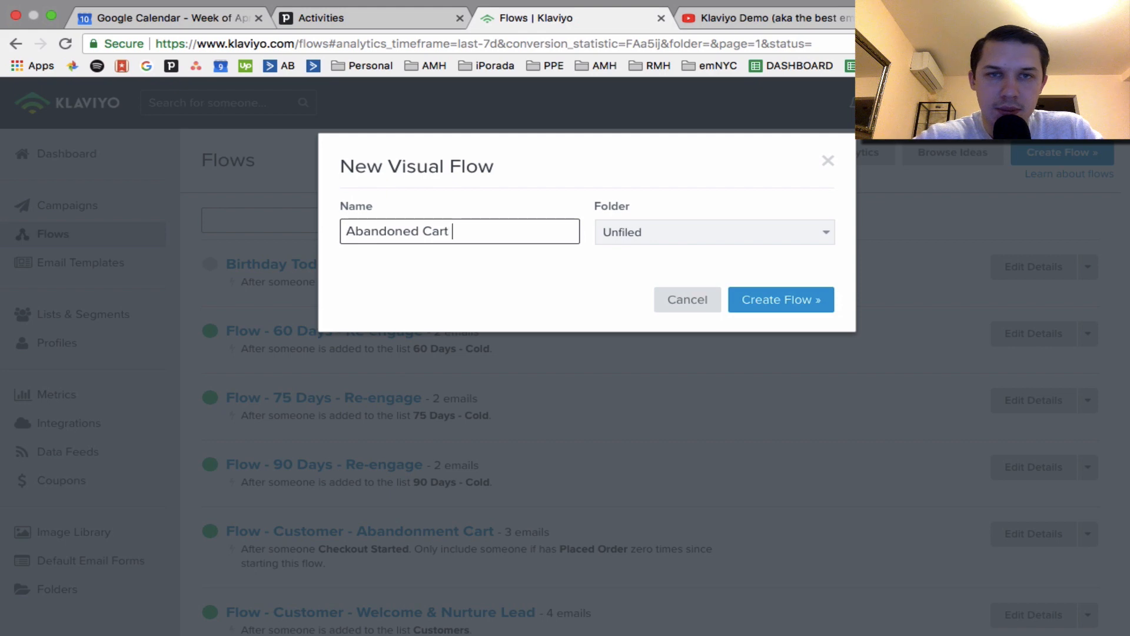
type(" (youtu")
key("BackSpace")
key("BackSpace")
key("BackSpace")
key("BackSpace")
key("BackSpace")
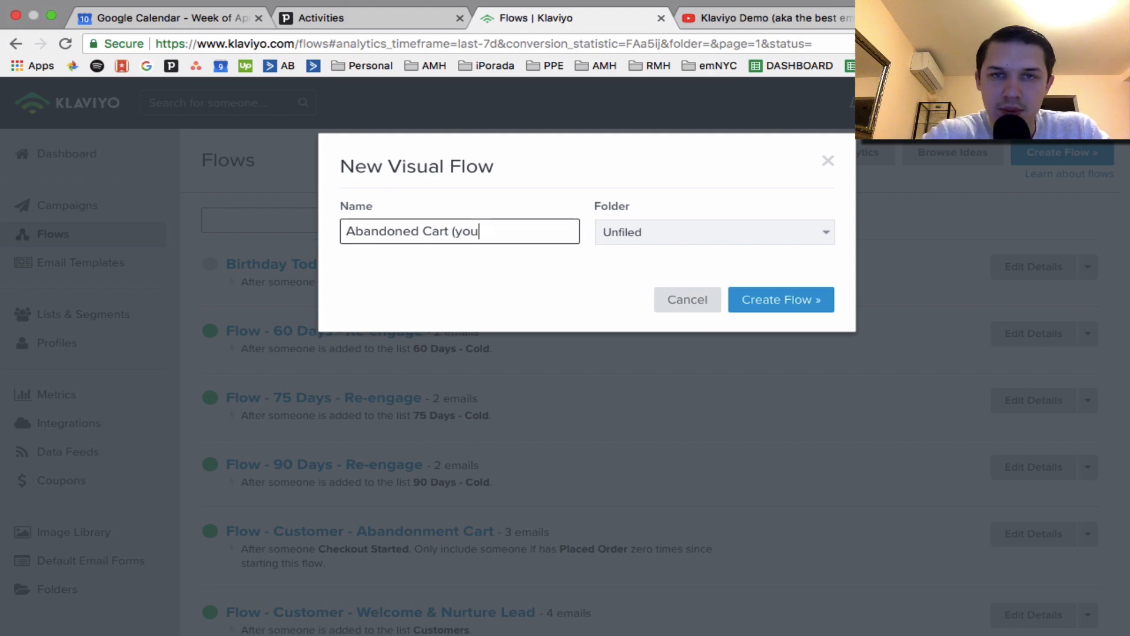
type("Test)")
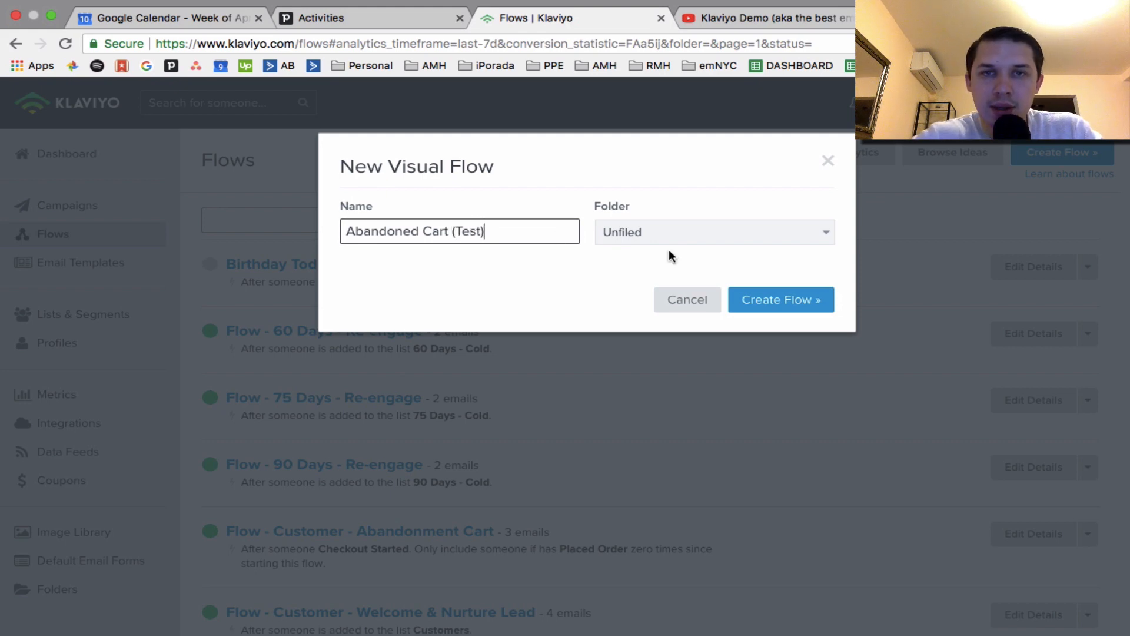
left_click(753, 300)
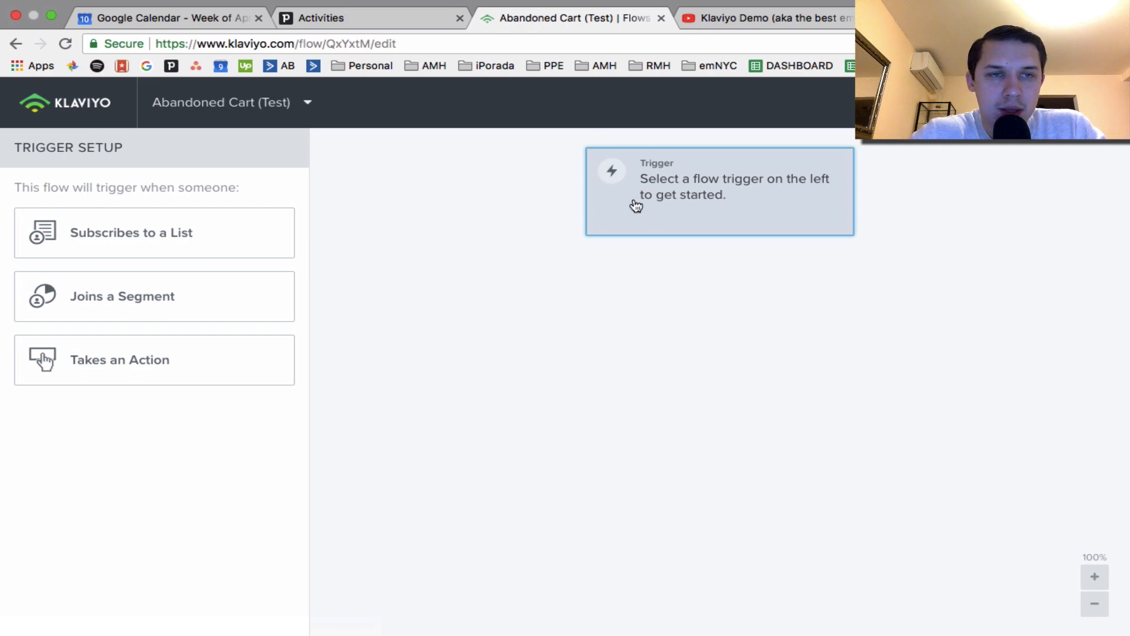
Set the flow to trigger when someone takes the Shopify action Checkout Started.
left_click(236, 357)
left_click(216, 282)
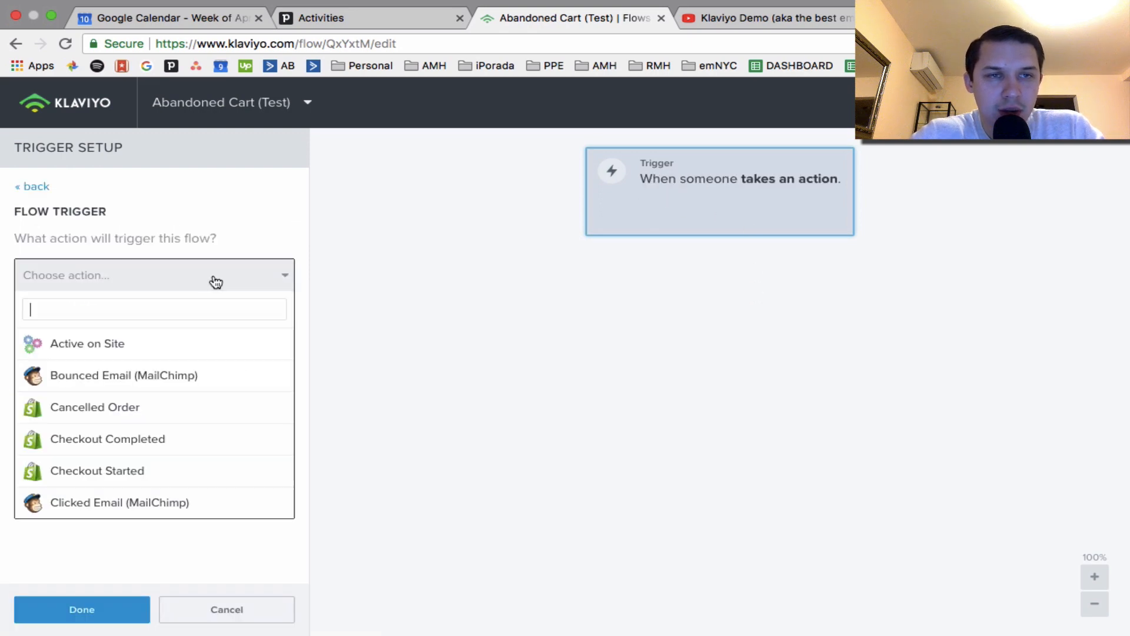
type("check")
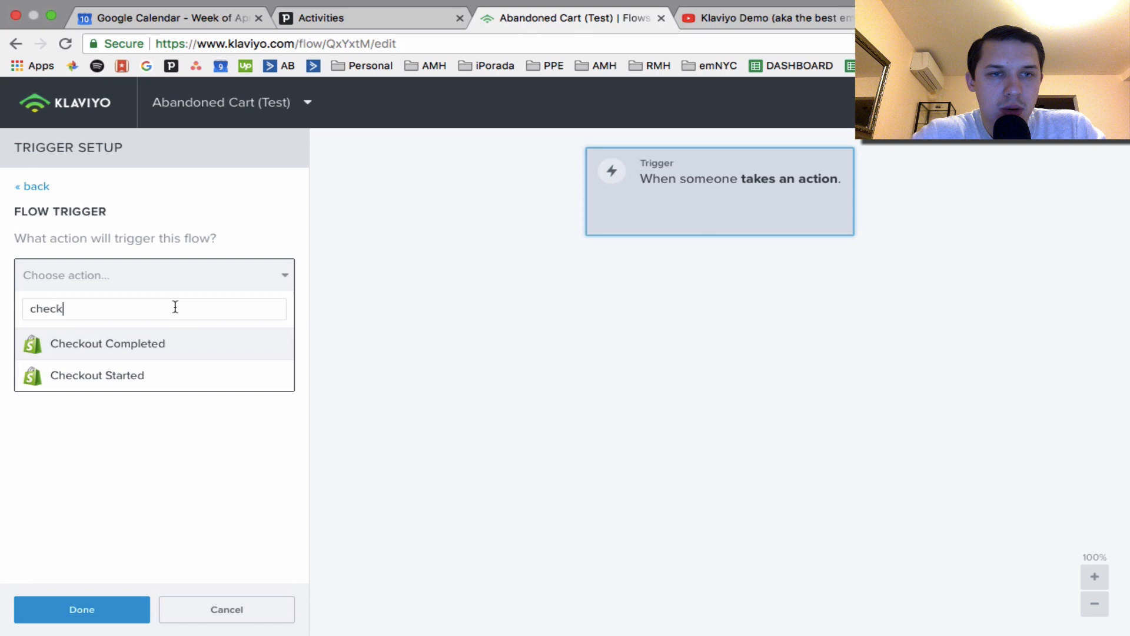
left_click(161, 374)
left_click(195, 343)
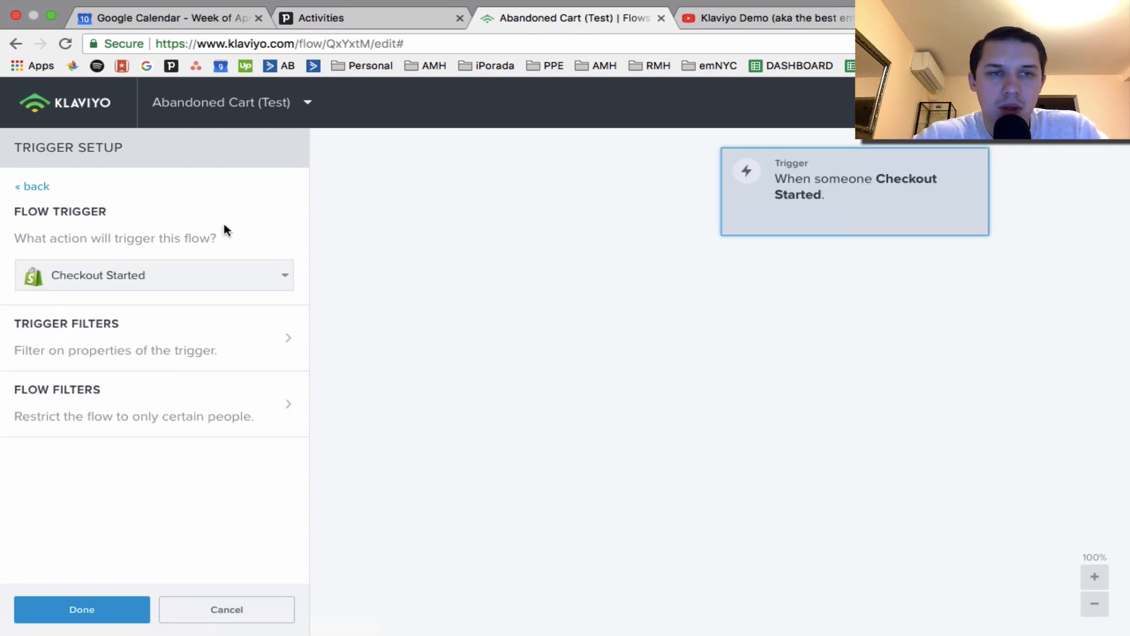
Add a flow filter based on what someone has done or not done, using the Ordered Product metric.
left_click(182, 405)
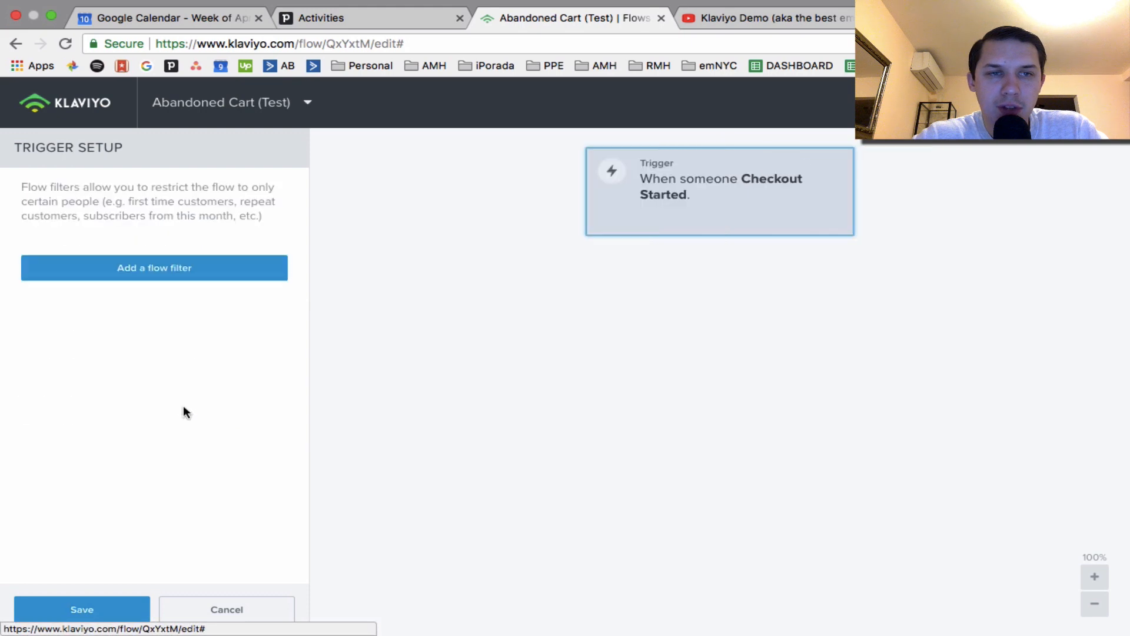
left_click(183, 268)
left_click(155, 268)
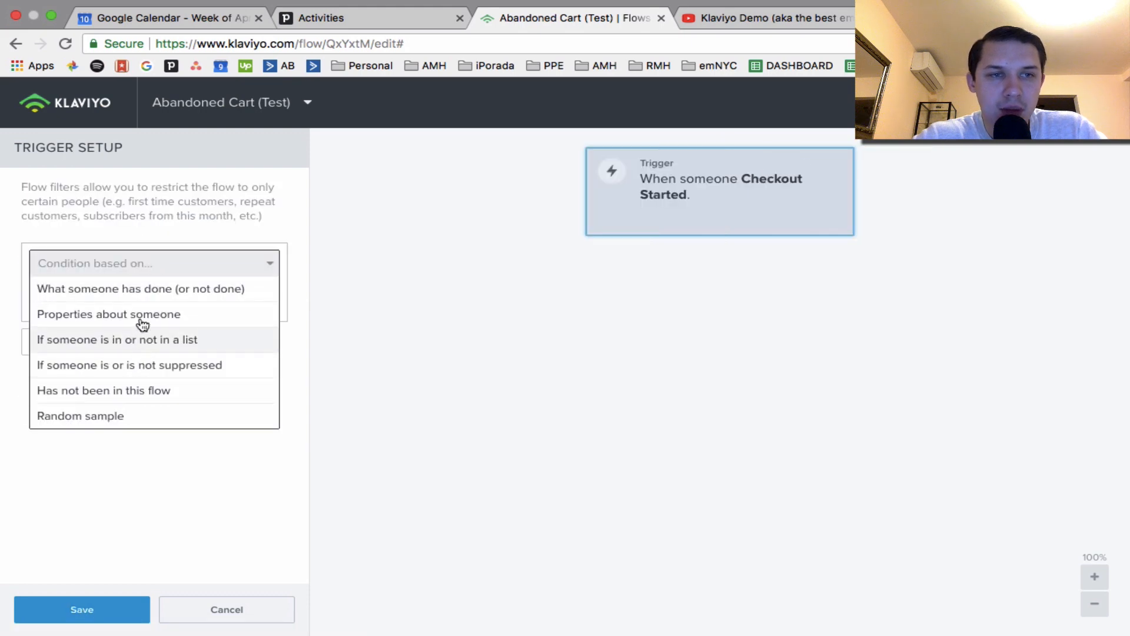
left_click(149, 290)
left_click(145, 299)
type("orde")
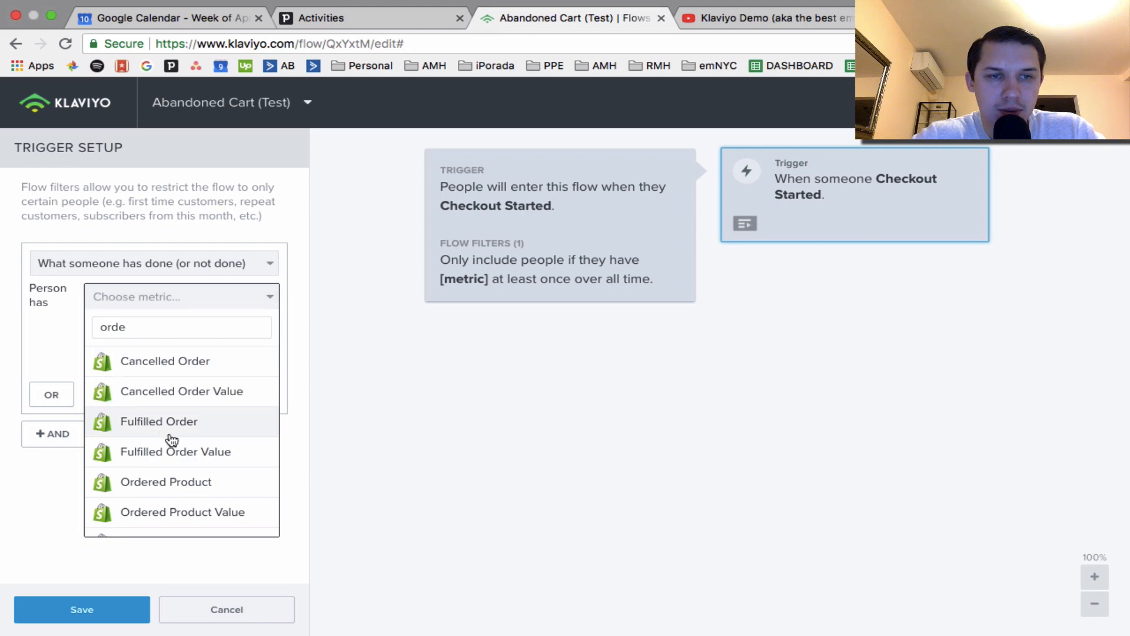
key("BackSpace")
key("BackSpace")
key("BackSpace")
key("BackSpace")
type("prod")
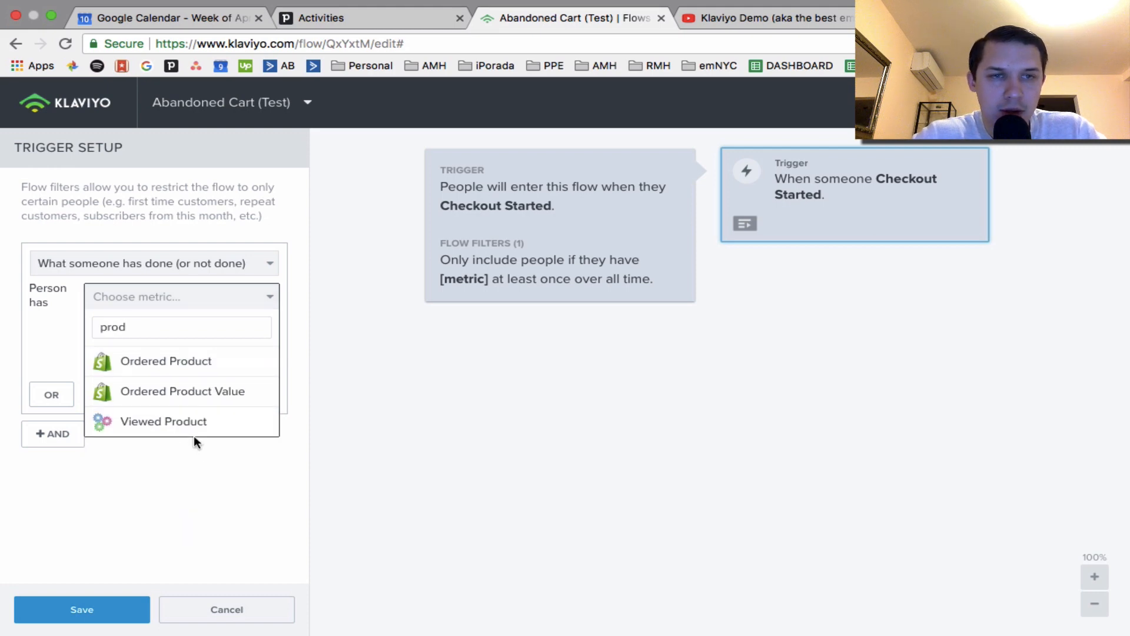
left_click(206, 365)
Restrict the Ordered Product filter to zero times since starting this flow and save it.
left_click(222, 331)
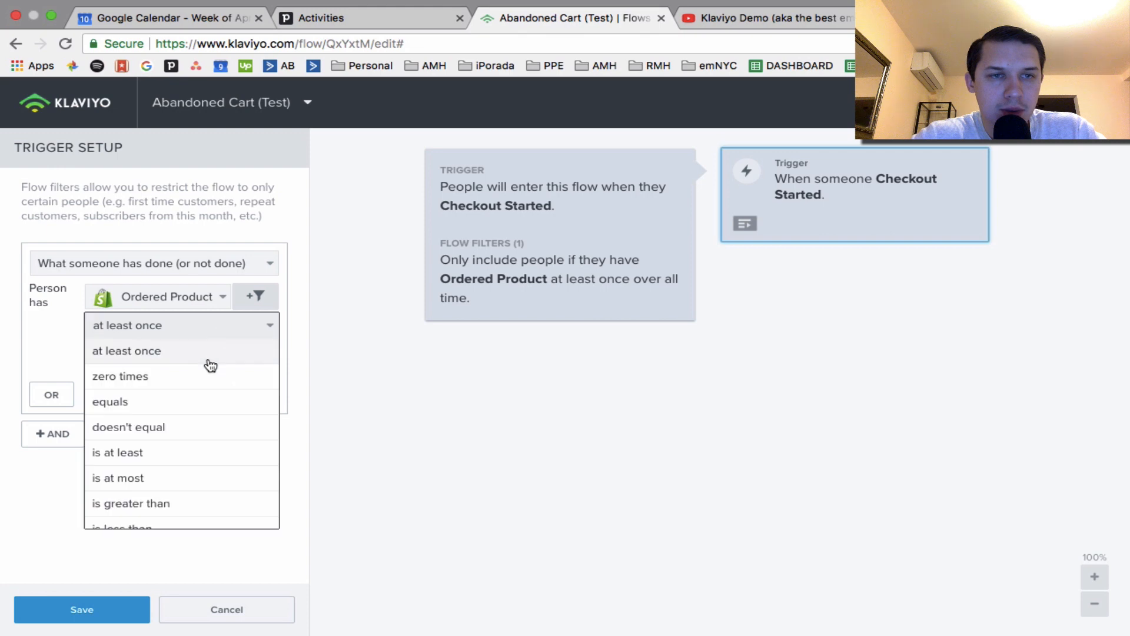
left_click(200, 375)
left_click(201, 360)
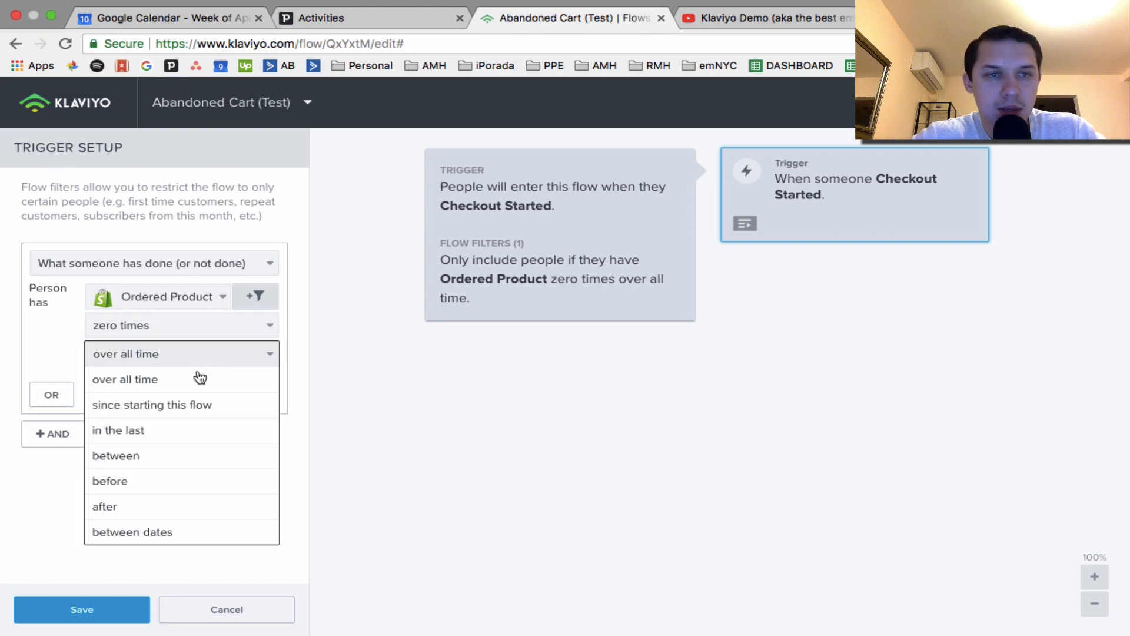
left_click(186, 412)
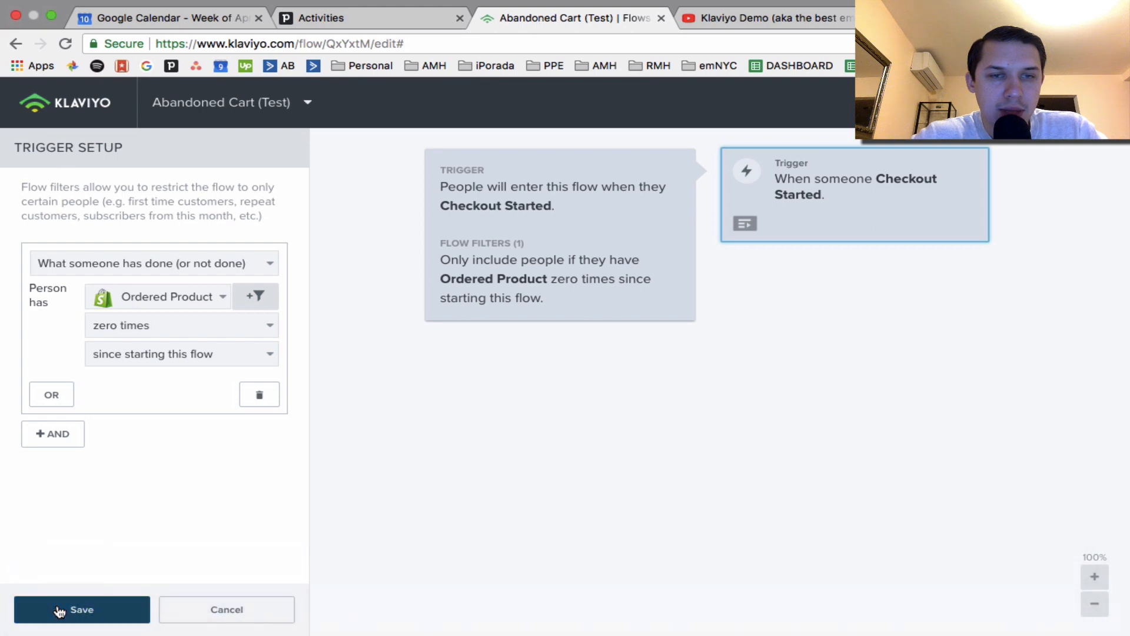
left_click(60, 612)
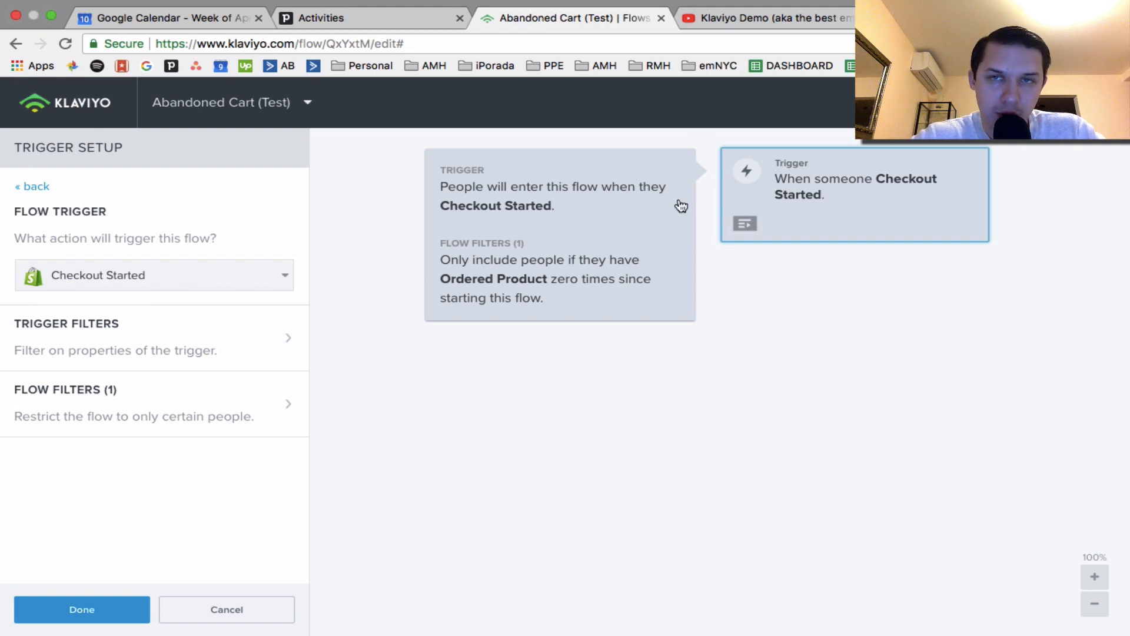
Finish the trigger setup, with the Flows page opened in a second tab, and insert a time delay below the trigger.
left_click(114, 110, "super")
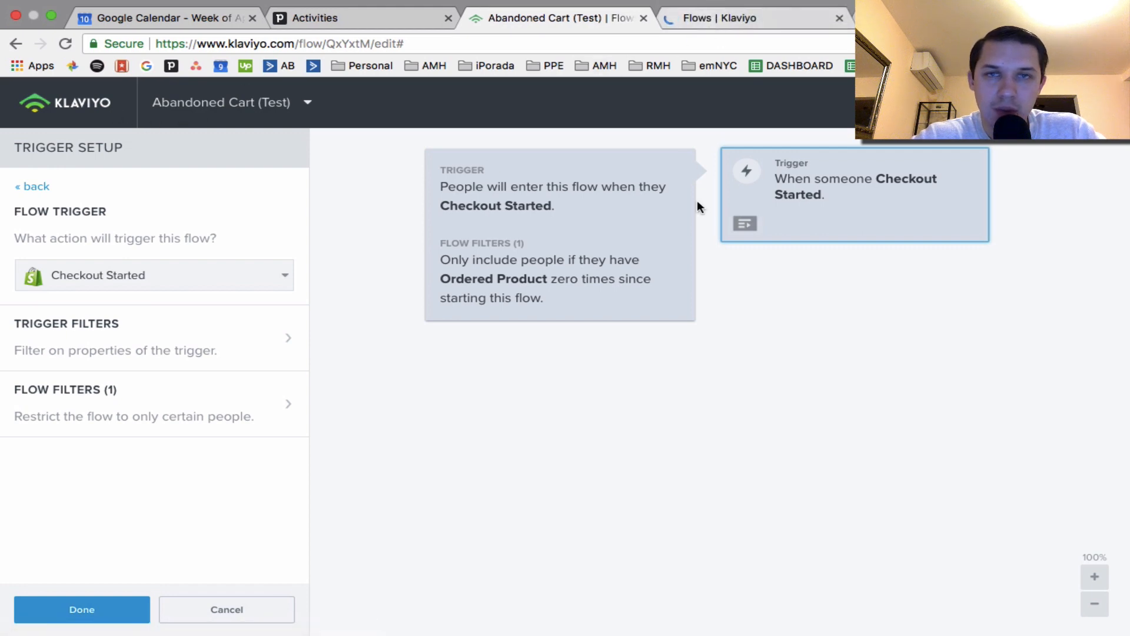
left_click(139, 609)
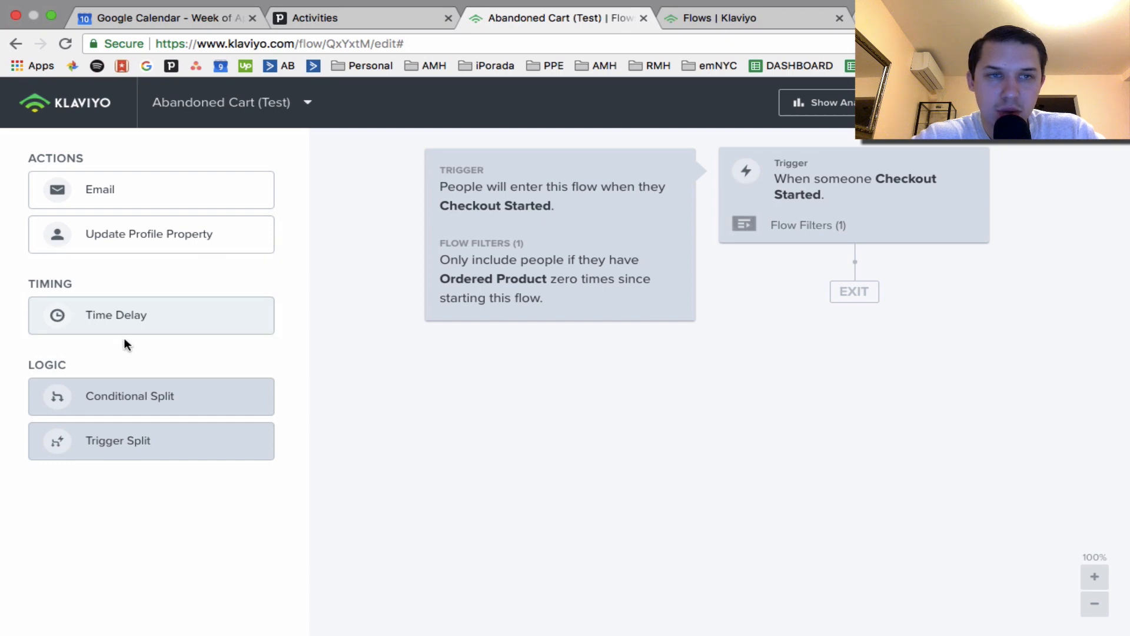
left_click_drag(118, 315, 818, 292)
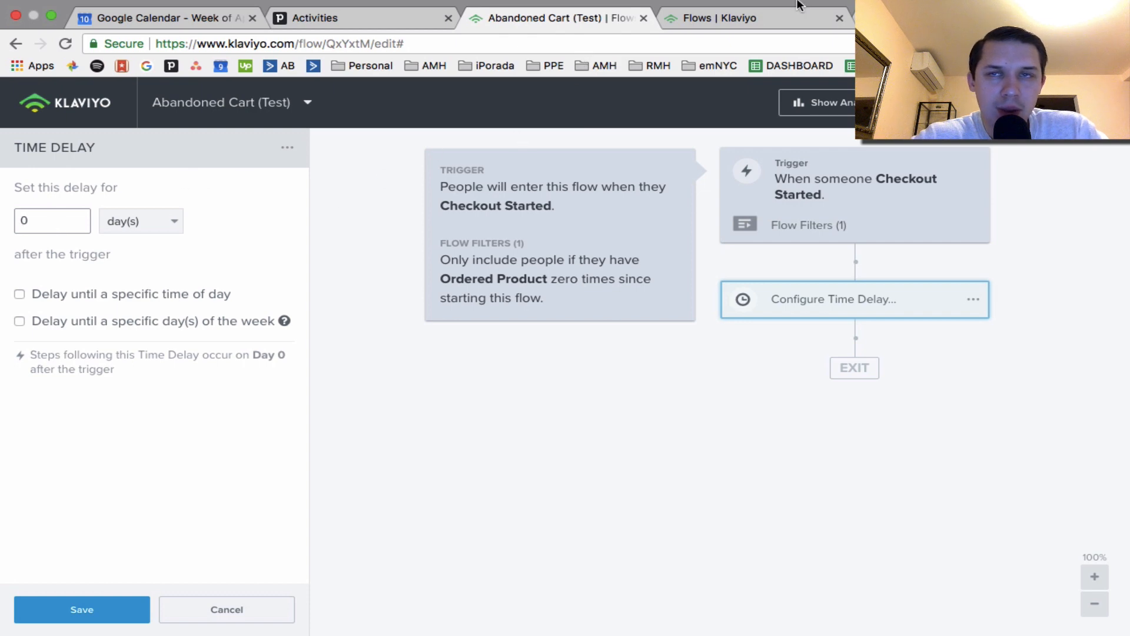
In the second tab, open the Shopify integration and examine its recent data, including the Checkout Started events.
left_click(726, 33)
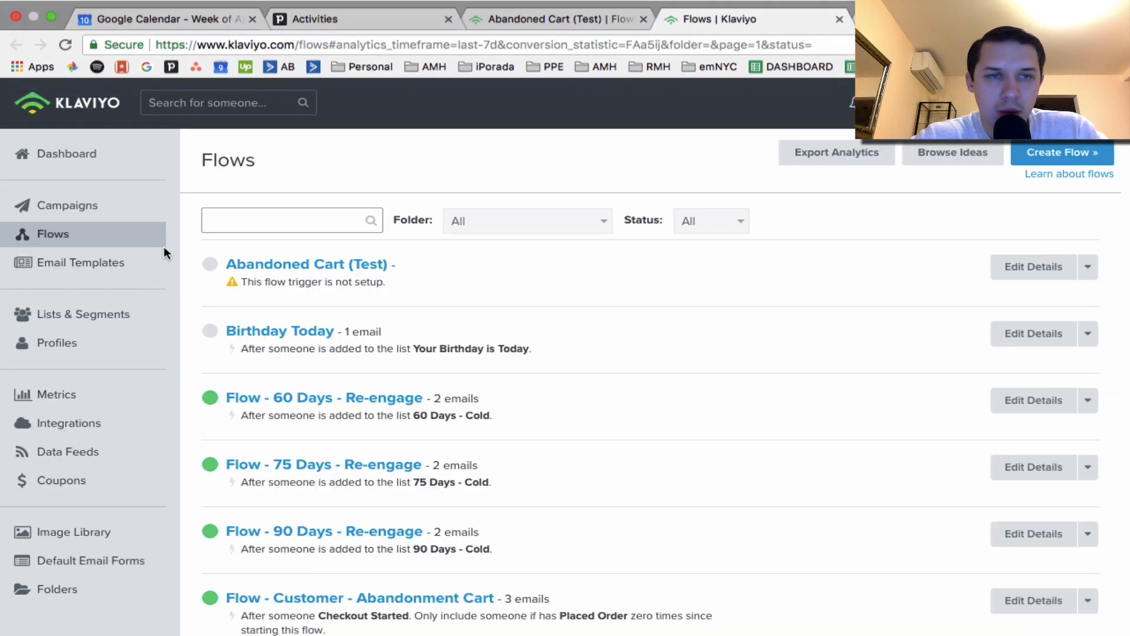
left_click(65, 425)
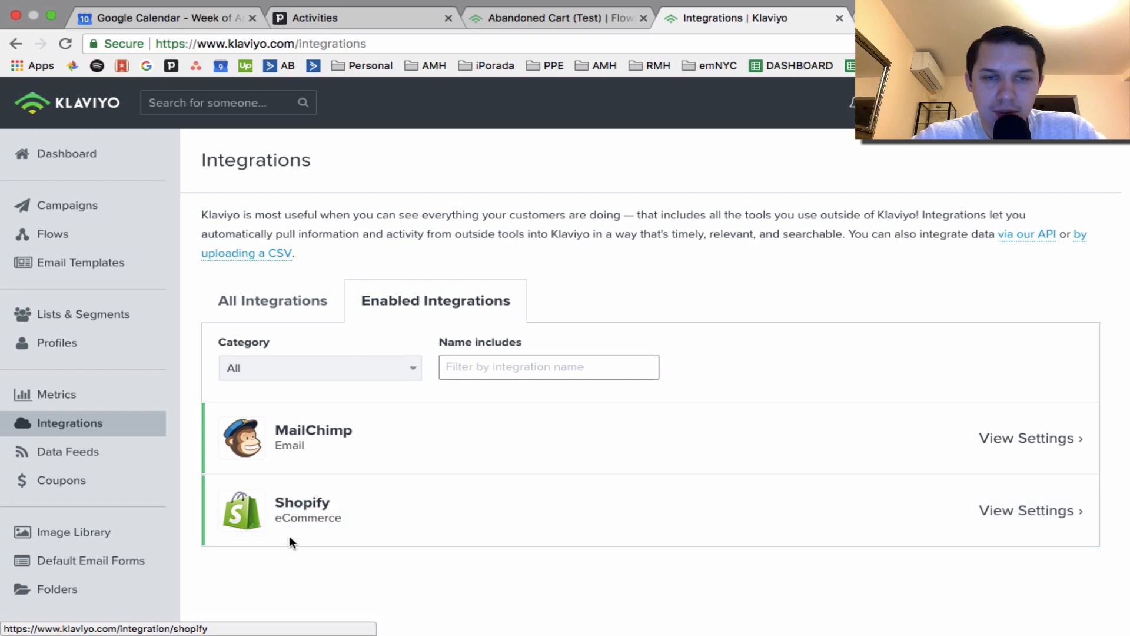
left_click(303, 503)
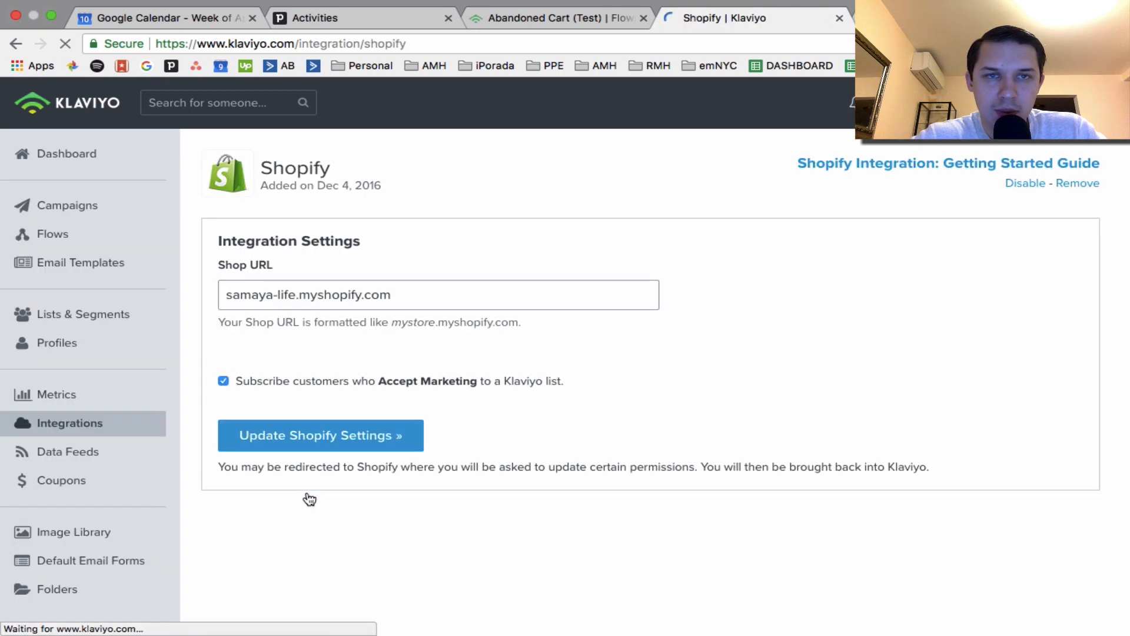
scroll(368, 425, "down", 5)
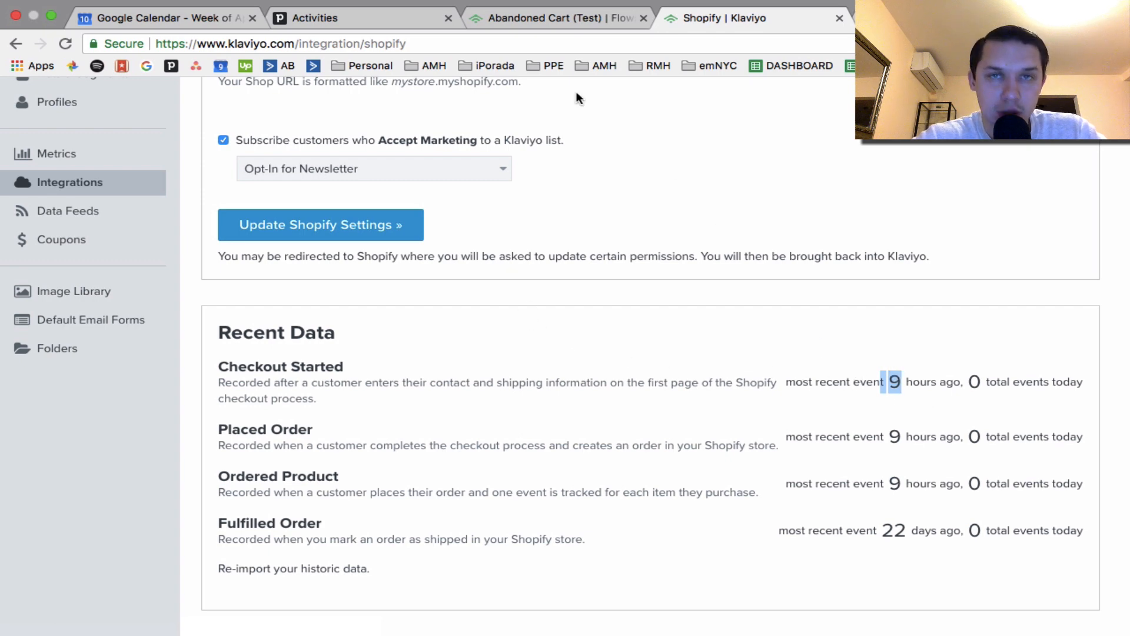
Return to the Abandoned Cart (Test) flow, set its time delay to 4 days after the trigger and save it.
left_click(549, 26)
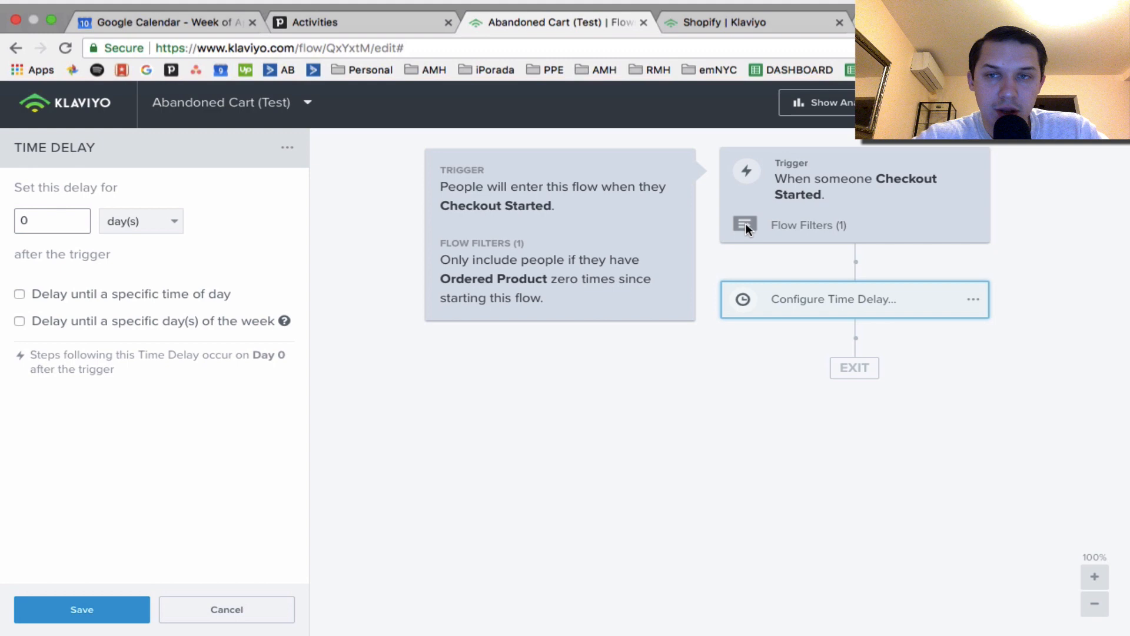
left_click(795, 302)
left_click(793, 301)
left_click(50, 224)
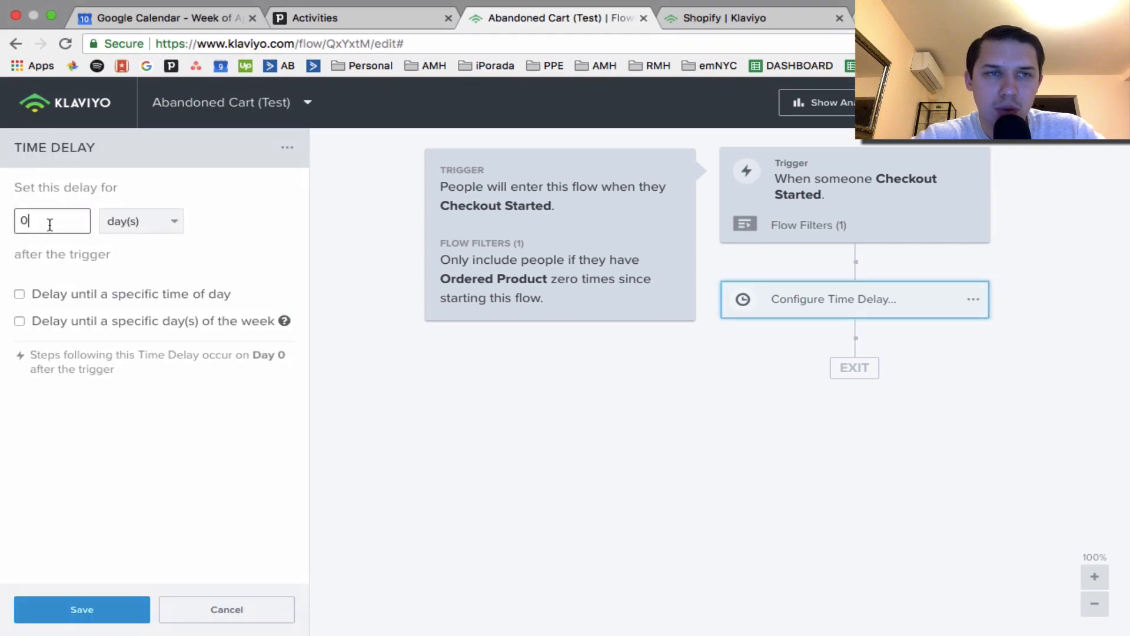
left_click_drag(50, 224, 19, 212)
type("4")
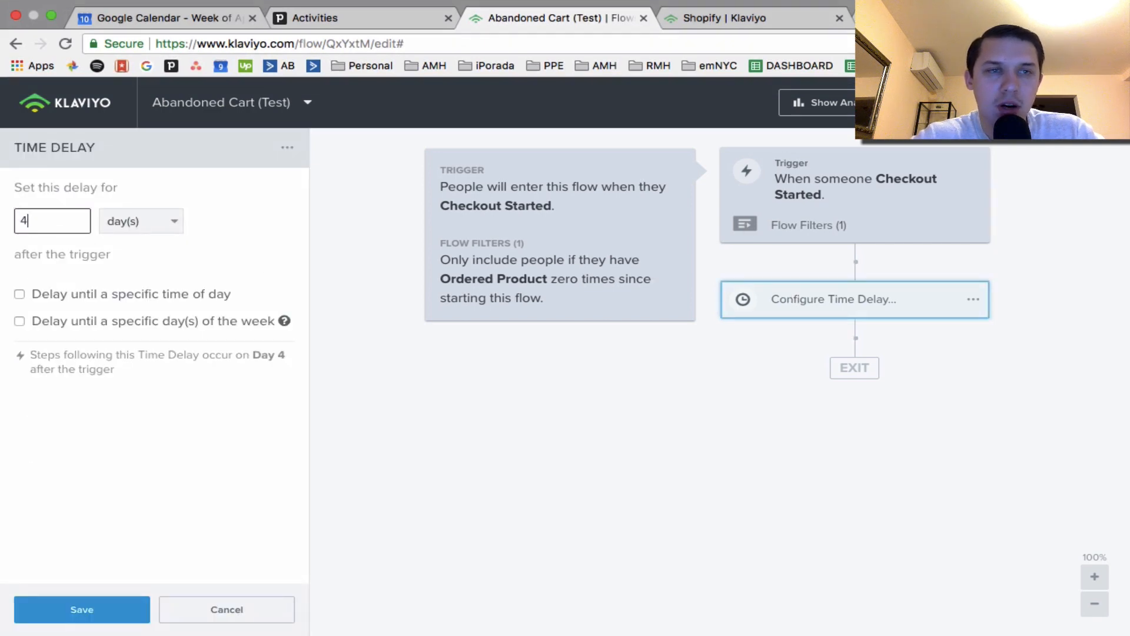
left_click(96, 610)
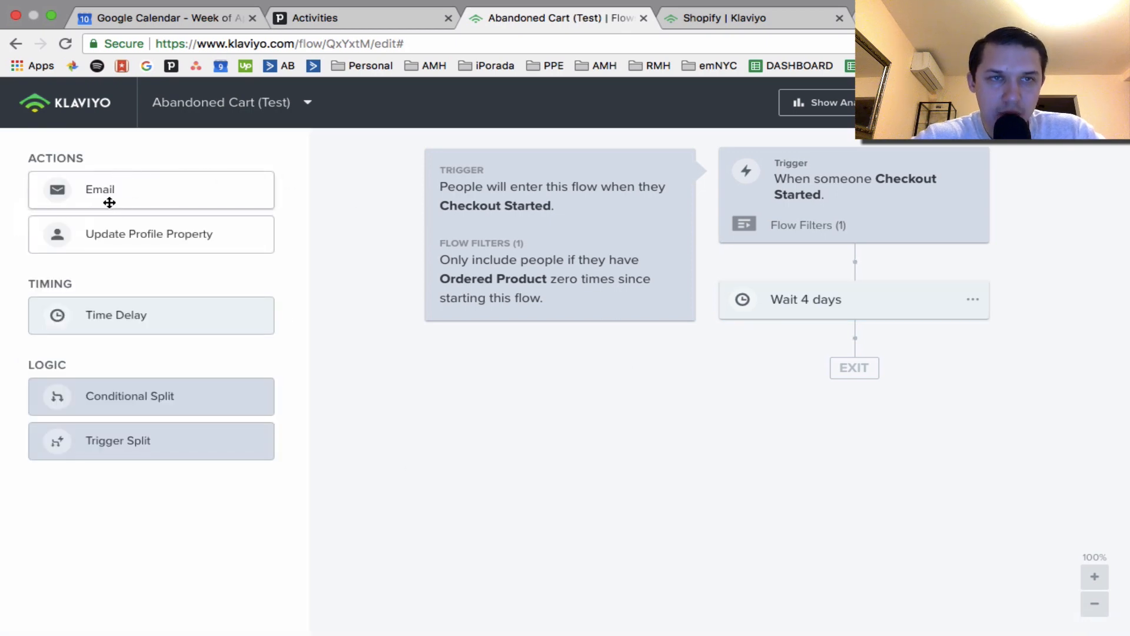
Add an email below the 4-day delay in the flow and turn off its Smart Sending.
left_click_drag(109, 197, 860, 369)
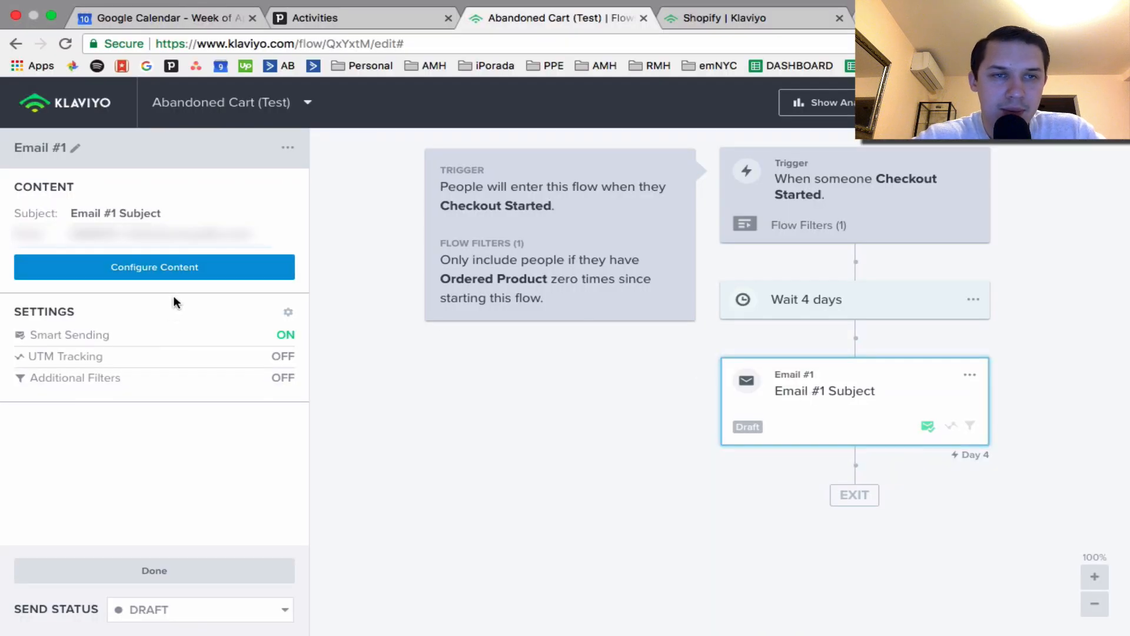
left_click(107, 336)
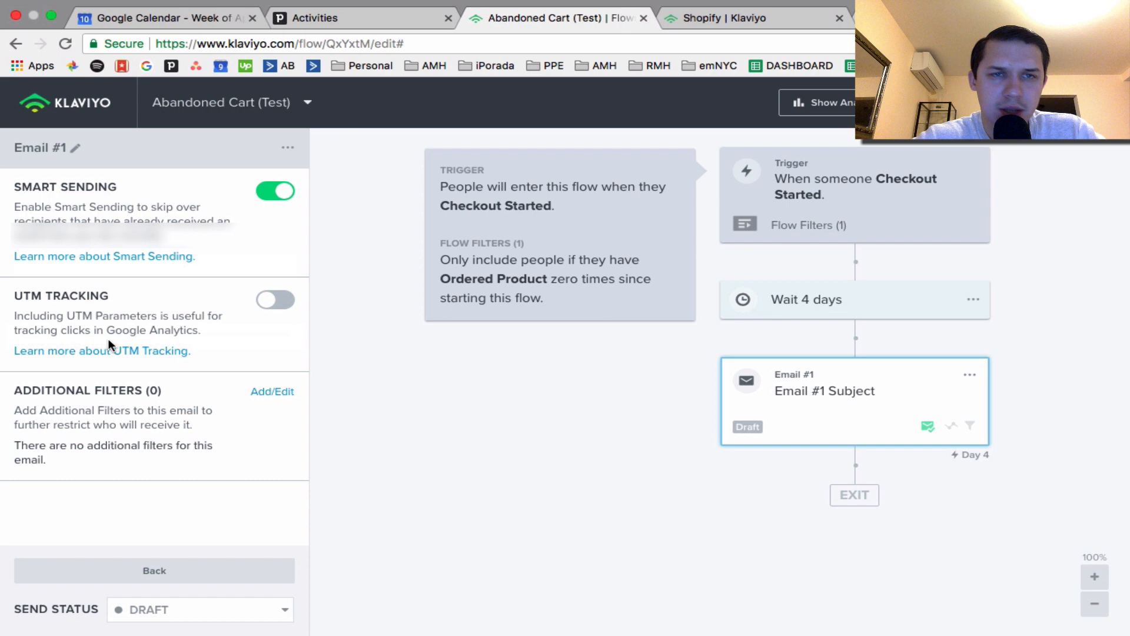
left_click(271, 192)
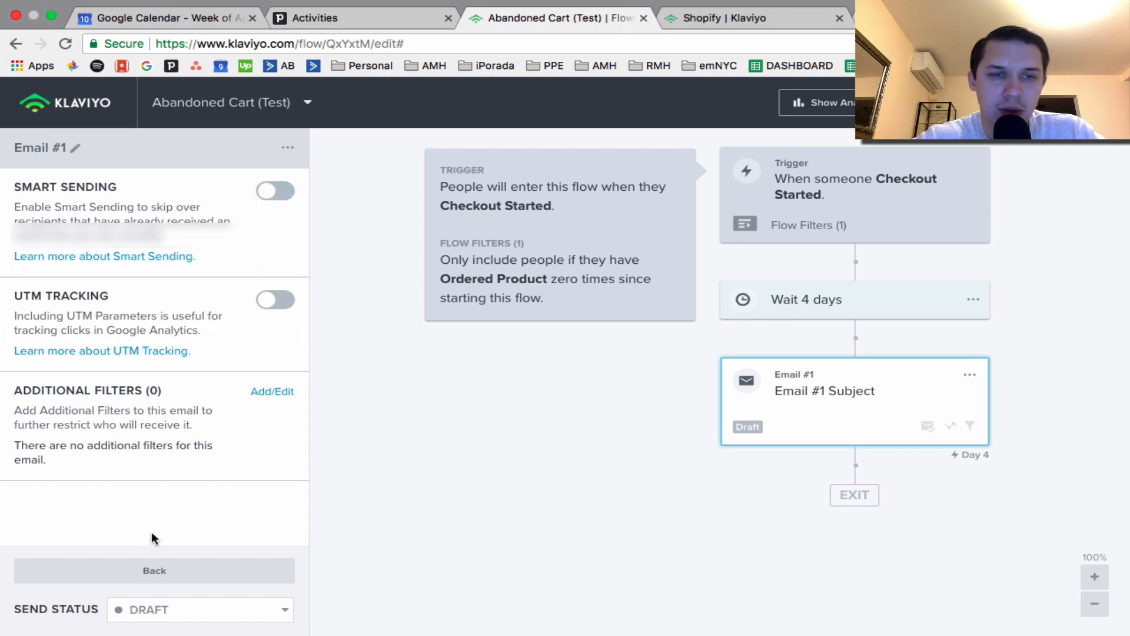
left_click(156, 571)
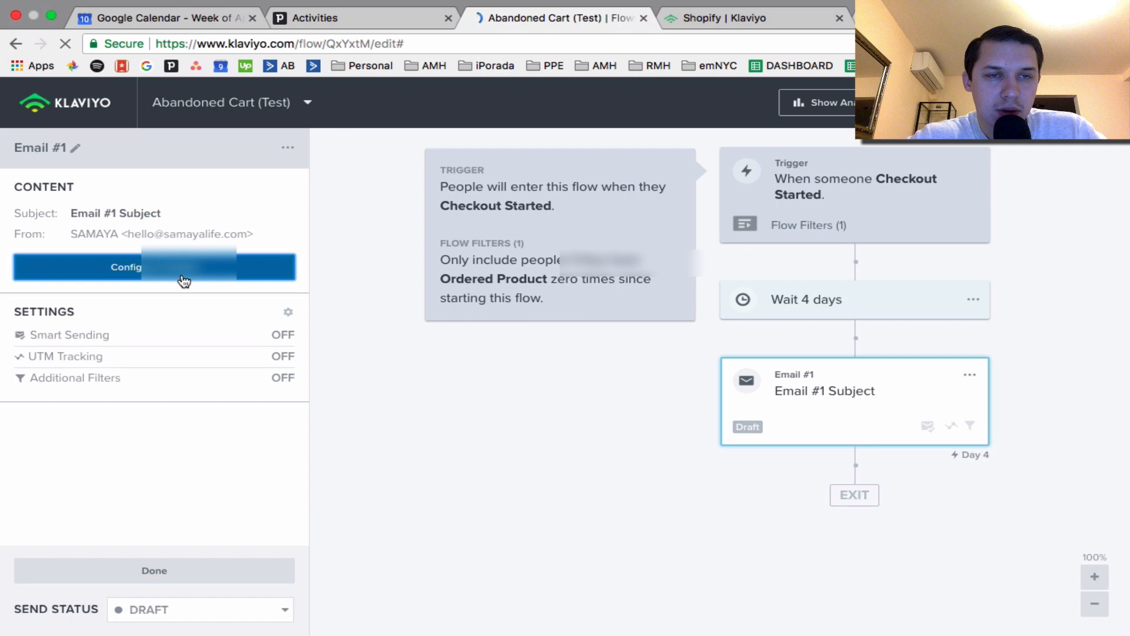
Configure the content of Email #1 using the honeycomb one-year anniversary template from the library.
left_click(183, 281)
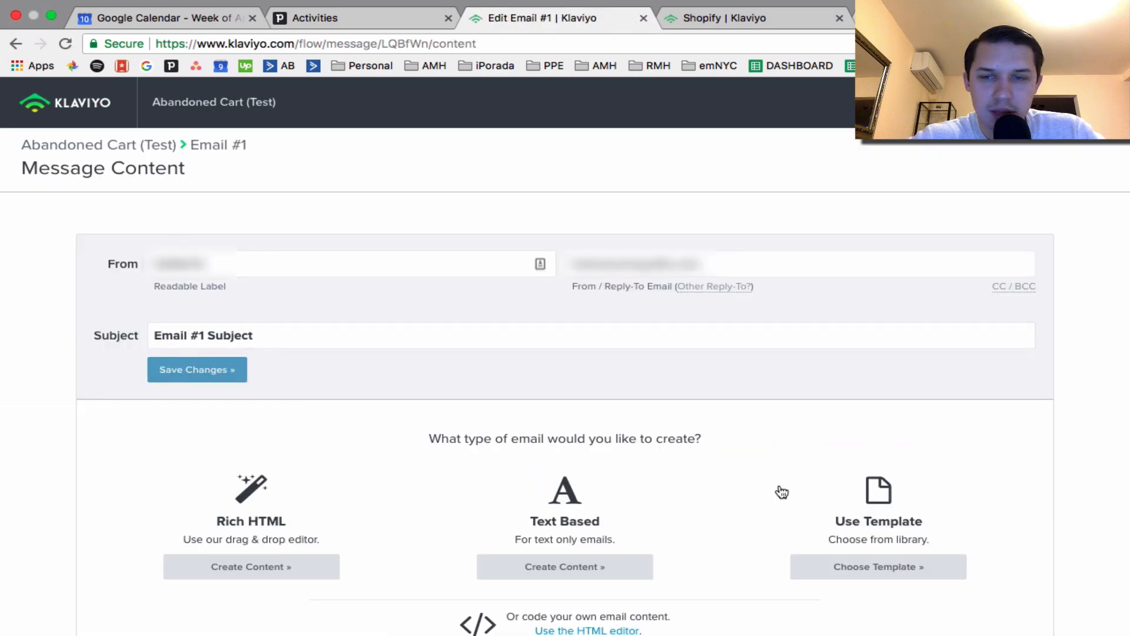
left_click(855, 569)
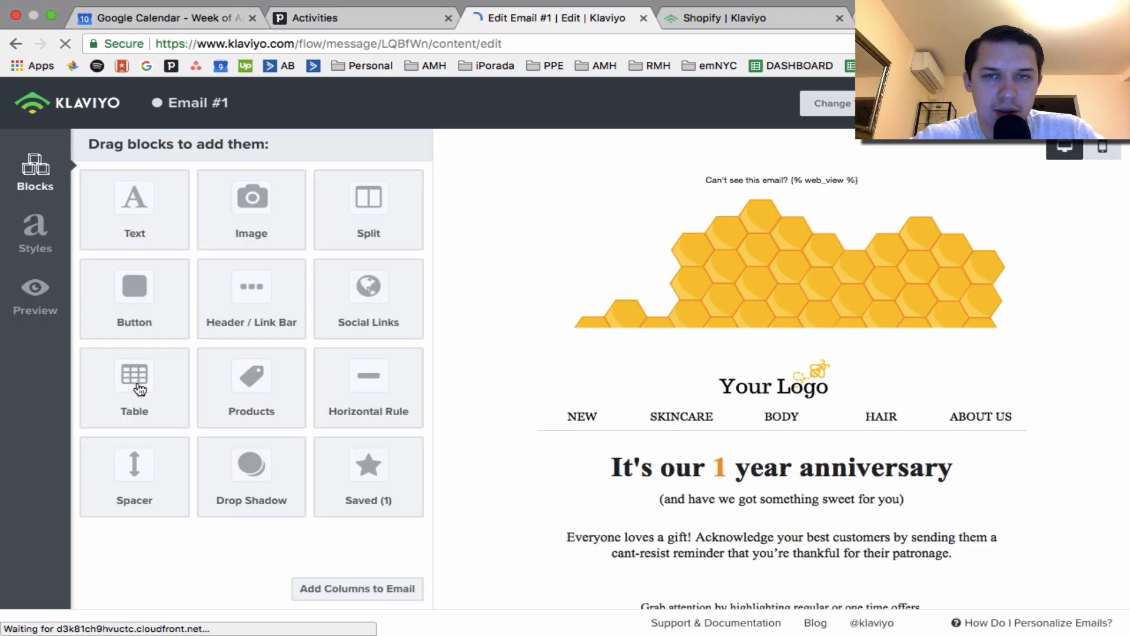
scroll(660, 498, "down", 3)
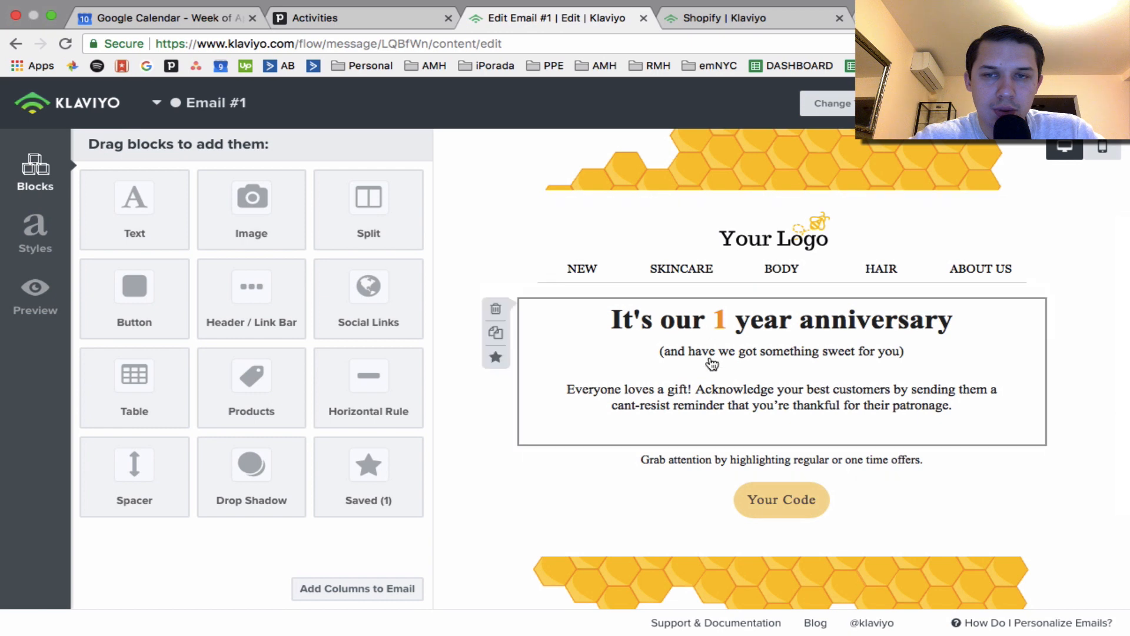
scroll(683, 282, "up", 1)
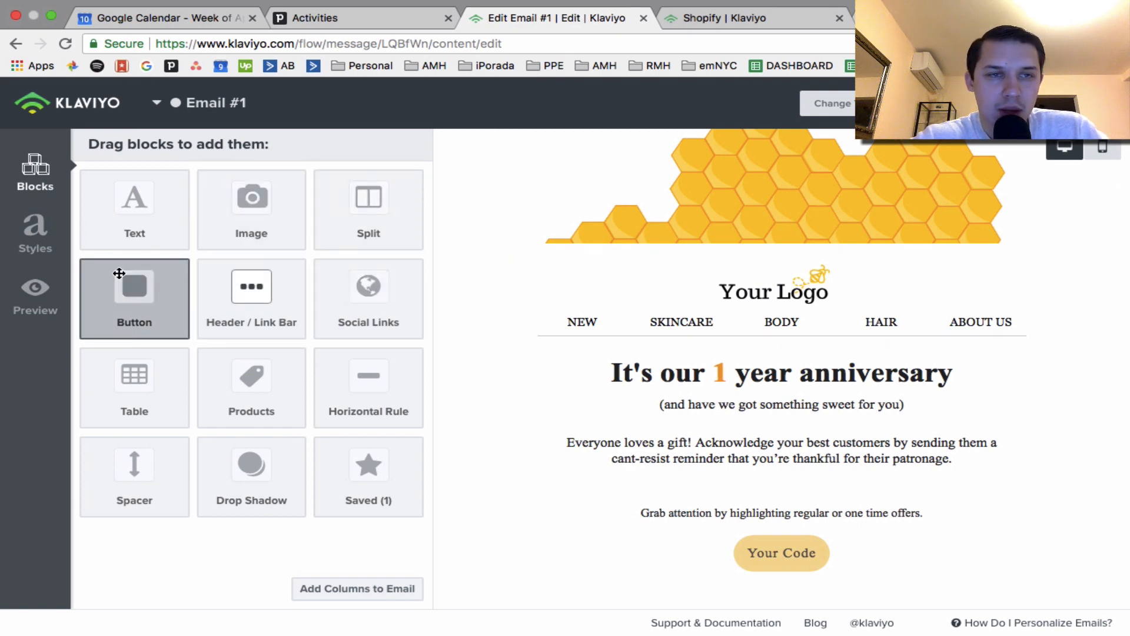
Open the email's preview options and examine the data of the recent checkout event.
left_click(40, 297)
scroll(546, 288, "down", 3)
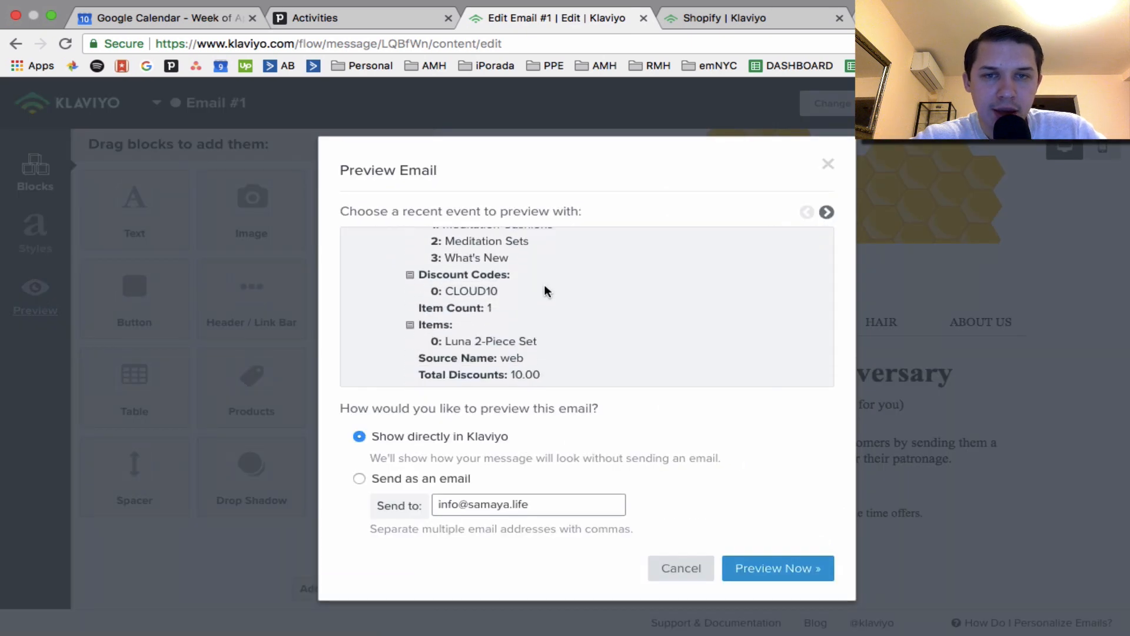
scroll(546, 289, "down", 15)
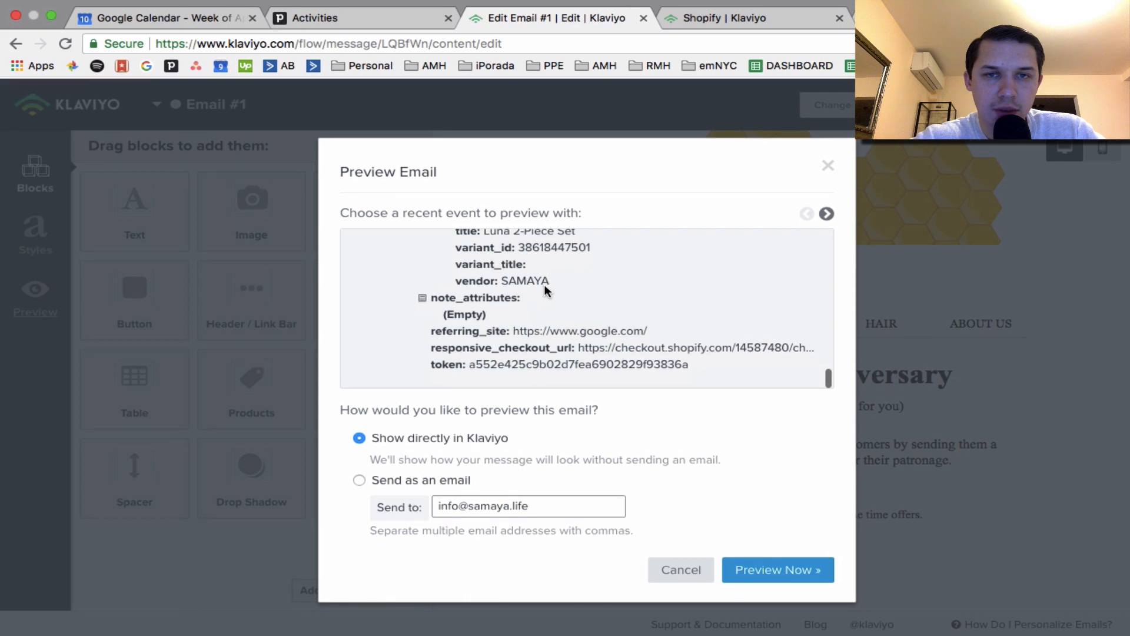
scroll(544, 284, "up", 15)
scroll(544, 285, "down", 2)
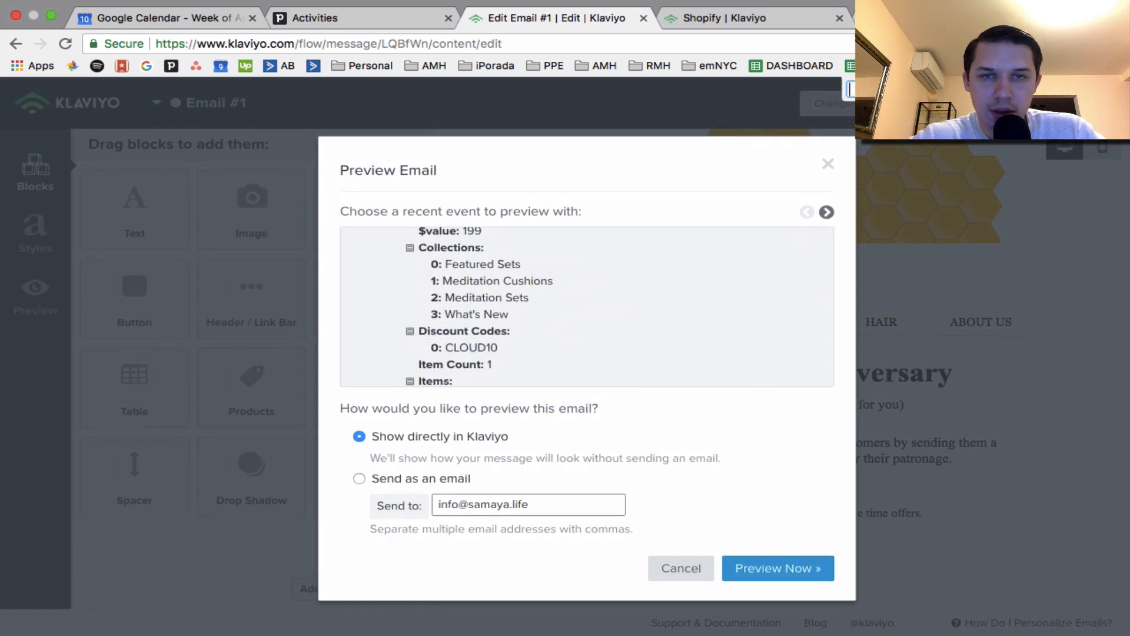
scroll(560, 252, "down", 3)
scroll(560, 252, "up", 5)
scroll(560, 252, "down", 5)
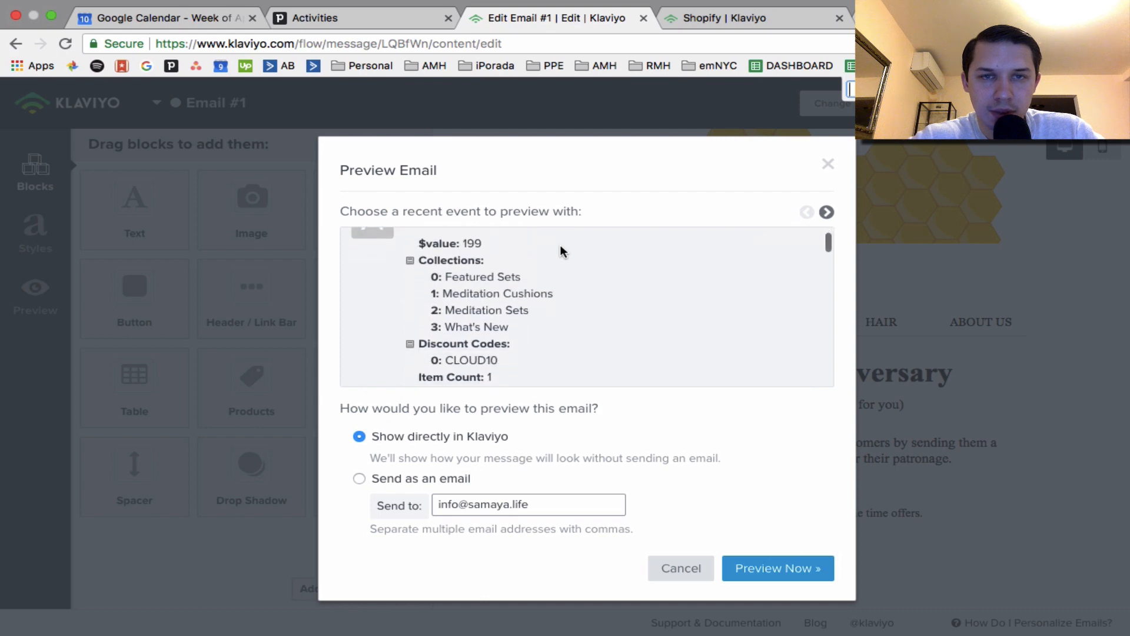
Copy the placeholder for the first line item's first product image source from the event data and leave the preview options.
scroll(560, 245, "down", 3)
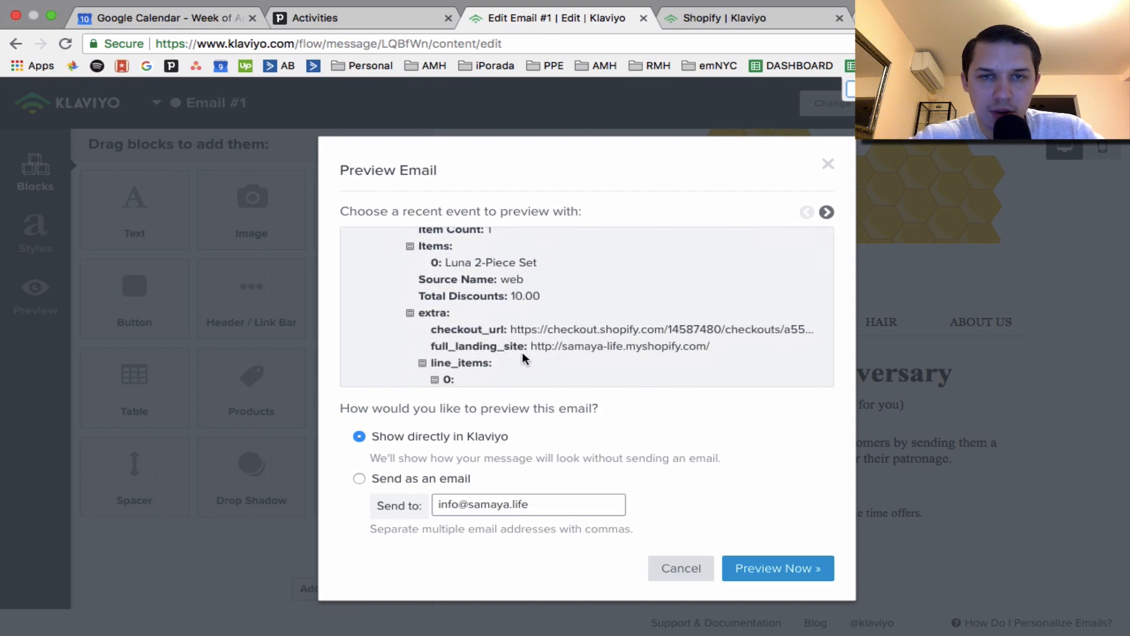
scroll(521, 352, "down", 8)
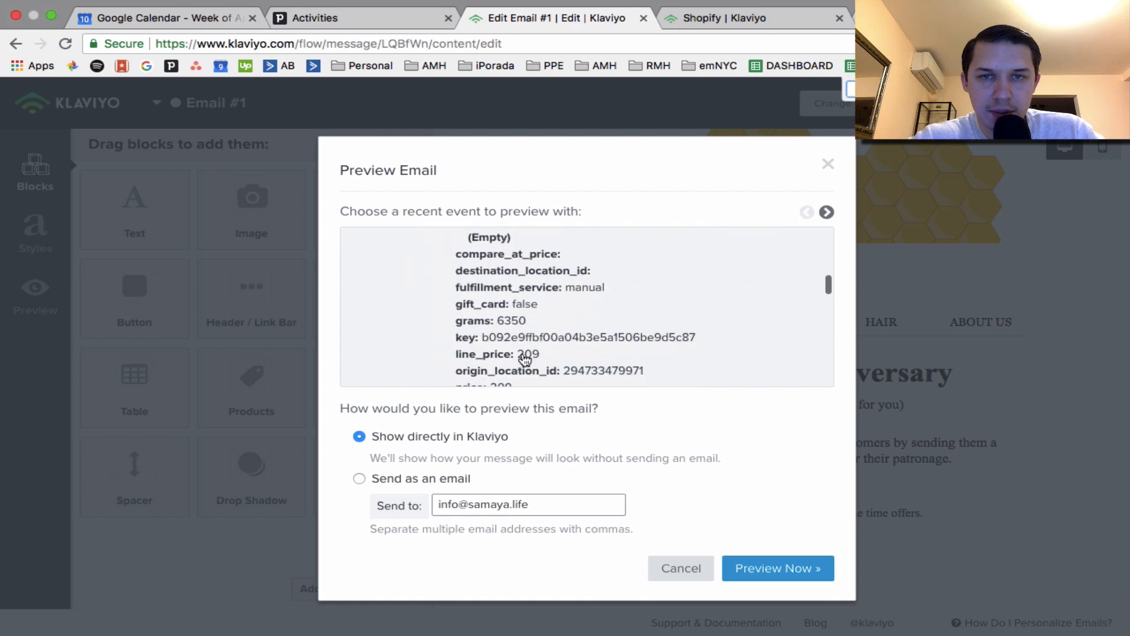
scroll(524, 359, "down", 7)
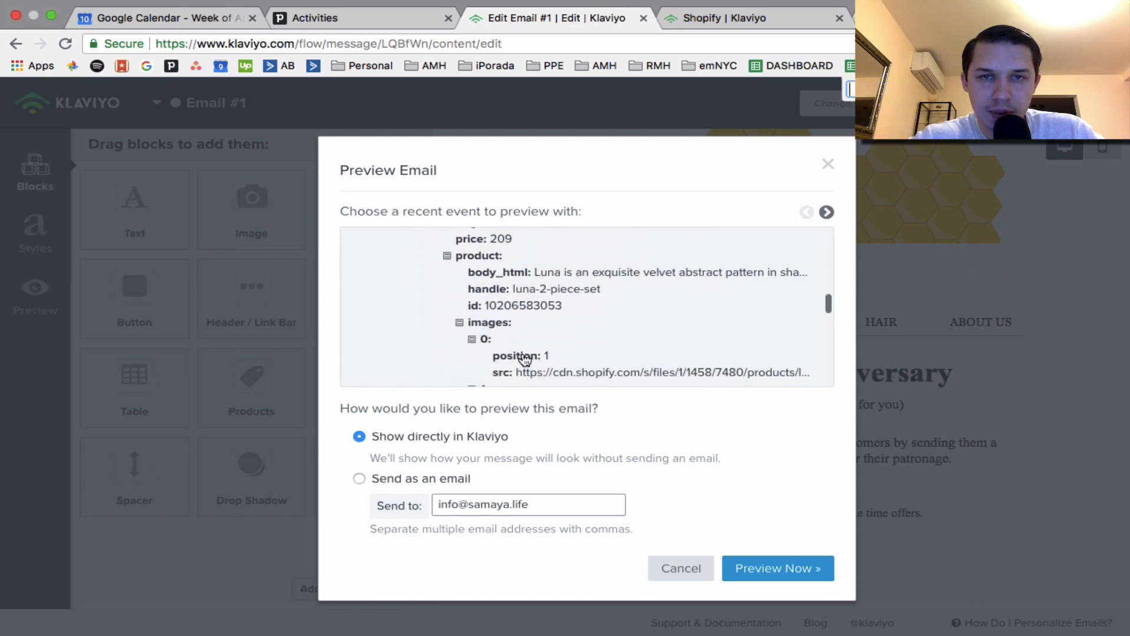
scroll(524, 360, "down", 1)
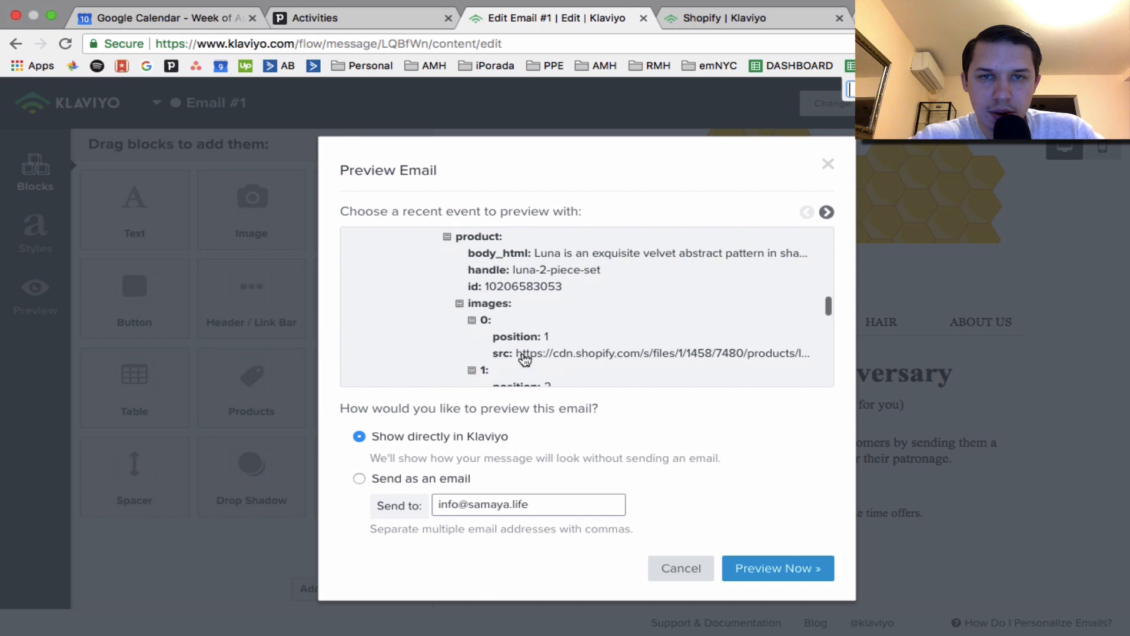
scroll(583, 356, "down", 2)
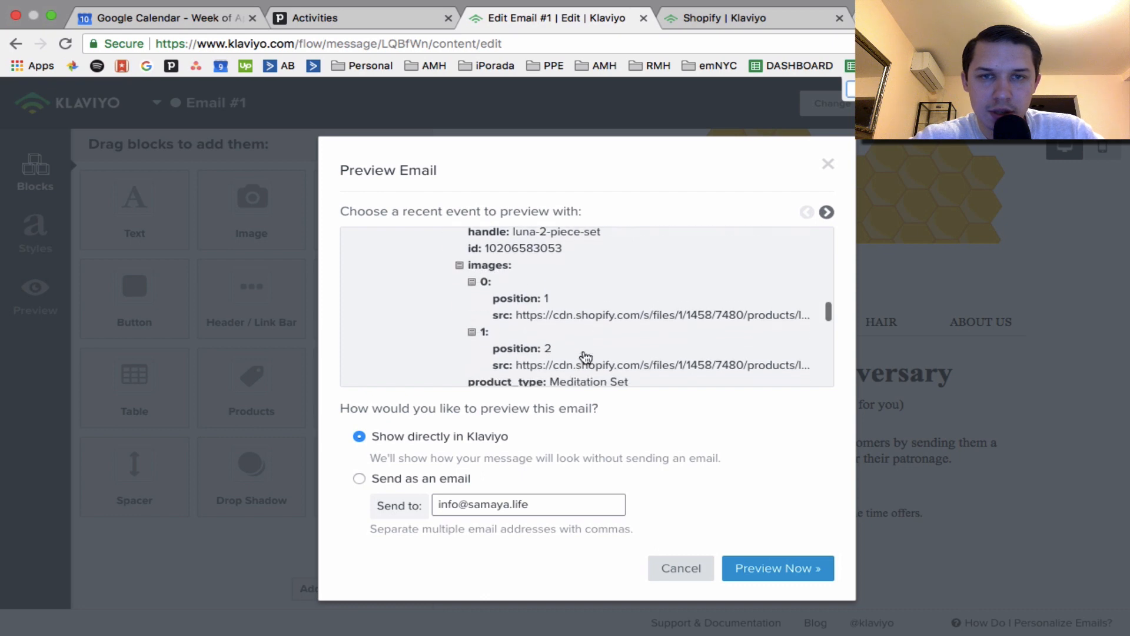
left_click(587, 310)
left_click(591, 371)
key("super+c")
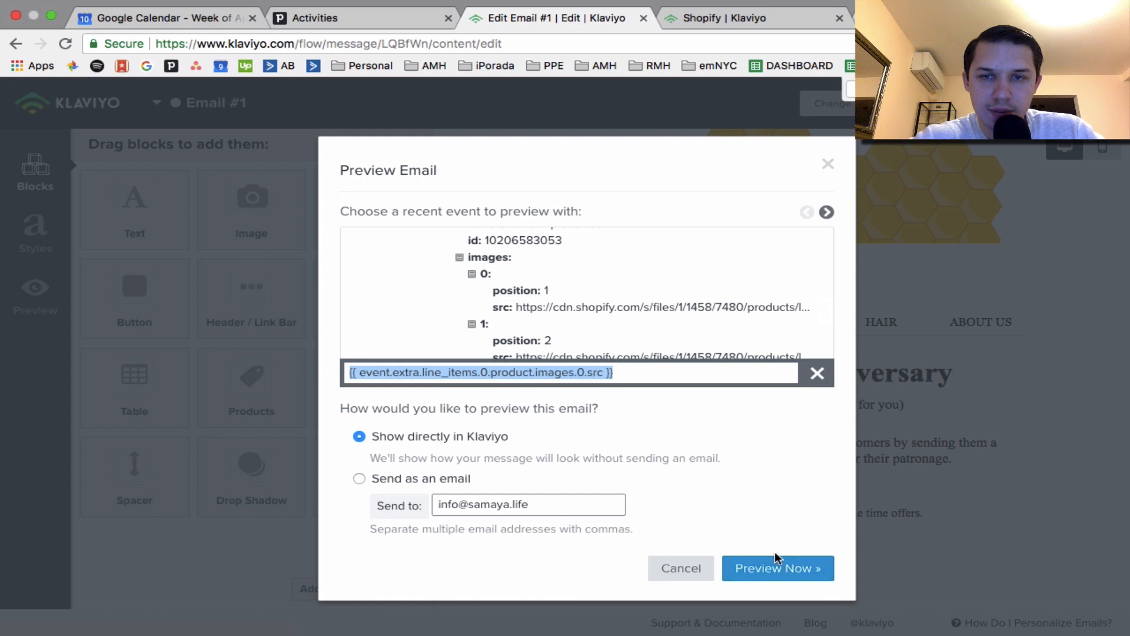
left_click(828, 165)
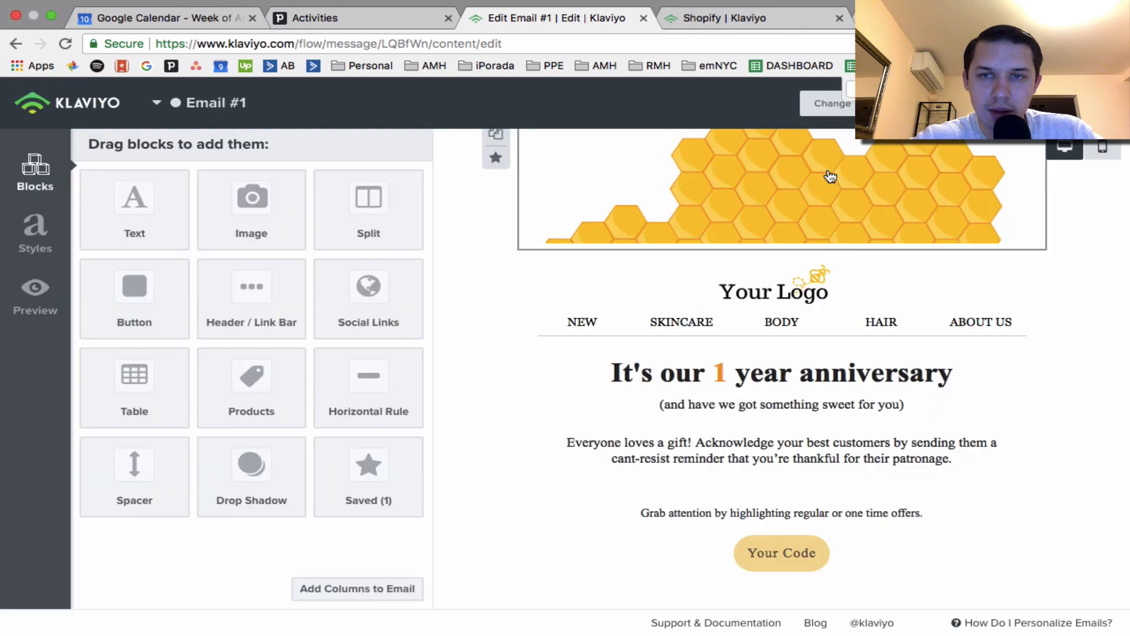
Insert an image block above the anniversary text, using the placeholder {{ event.extra.line_items.0.product.images.0.src }} as its image.
left_click_drag(251, 209, 724, 357)
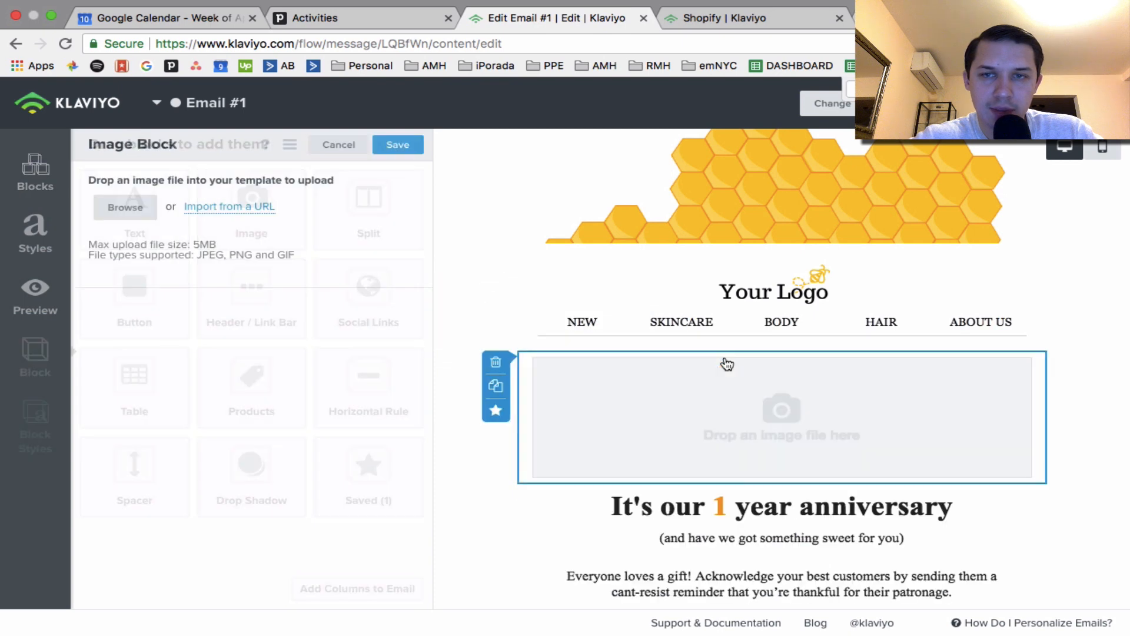
left_click(724, 412)
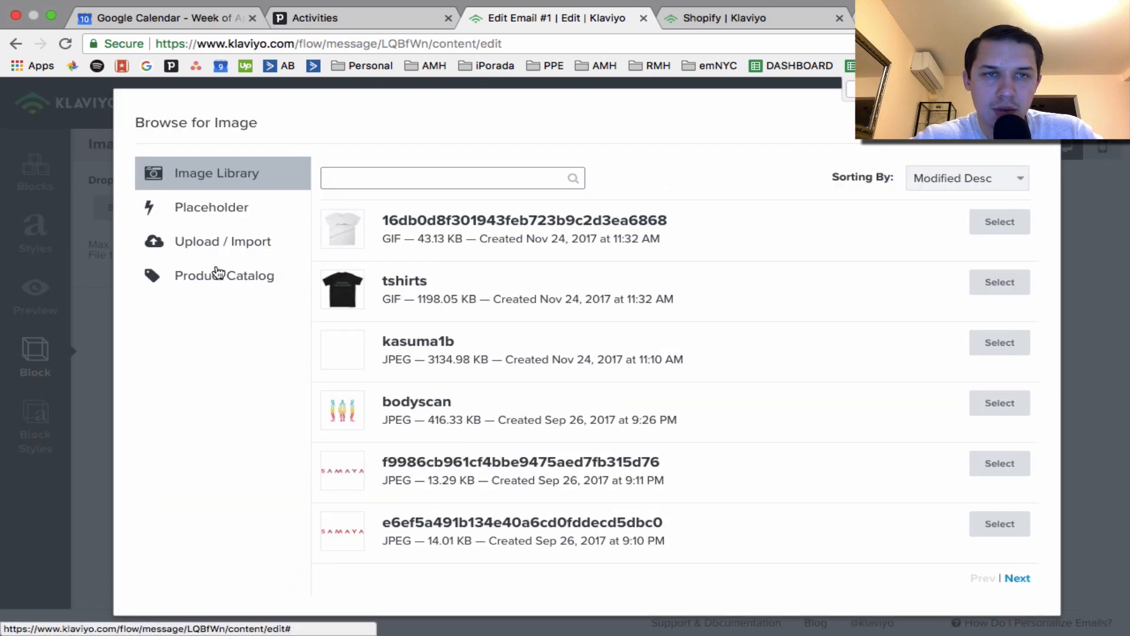
left_click(228, 216)
left_click(458, 299)
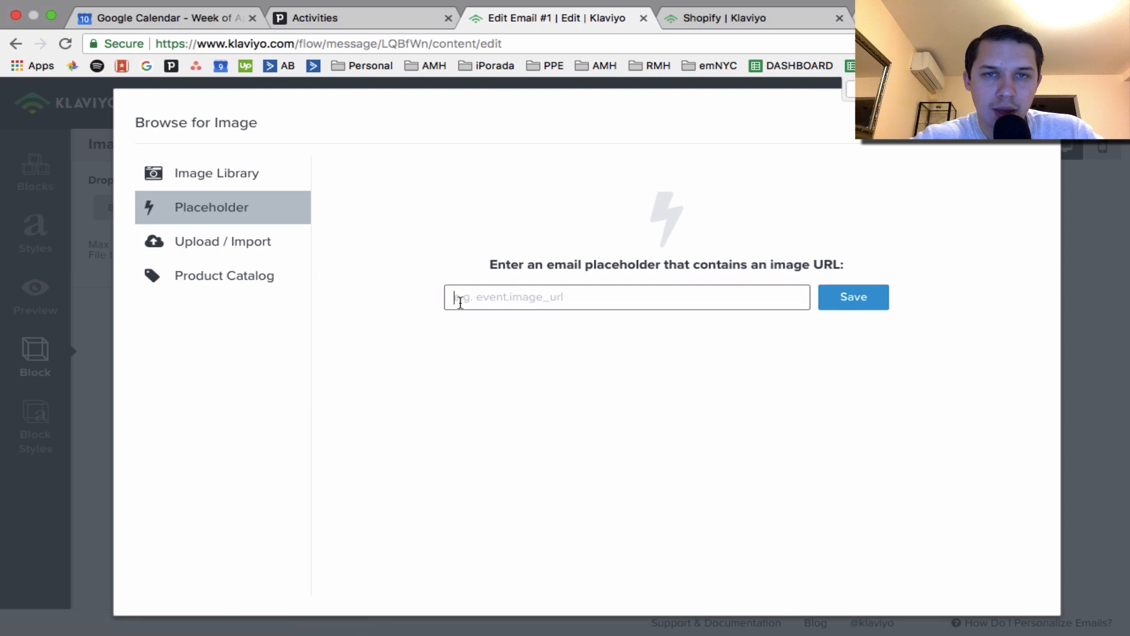
key("super+v")
left_click(878, 301)
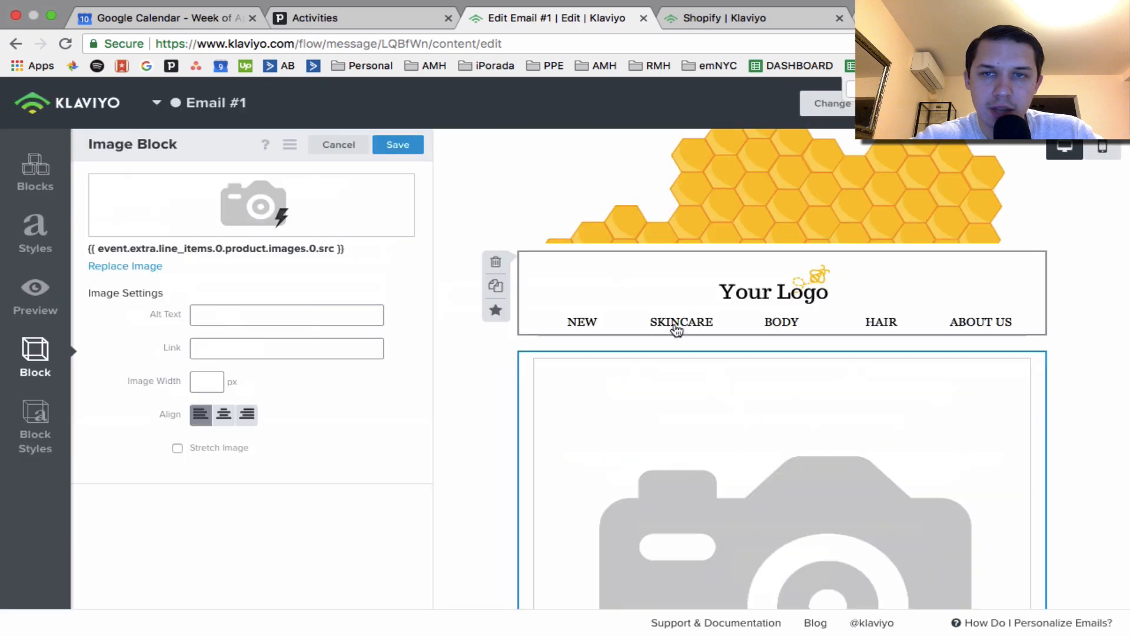
Set the product image's width to 250 px, center it and save the image block.
scroll(509, 434, "down", 5)
scroll(509, 436, "up", 1)
left_click(211, 388)
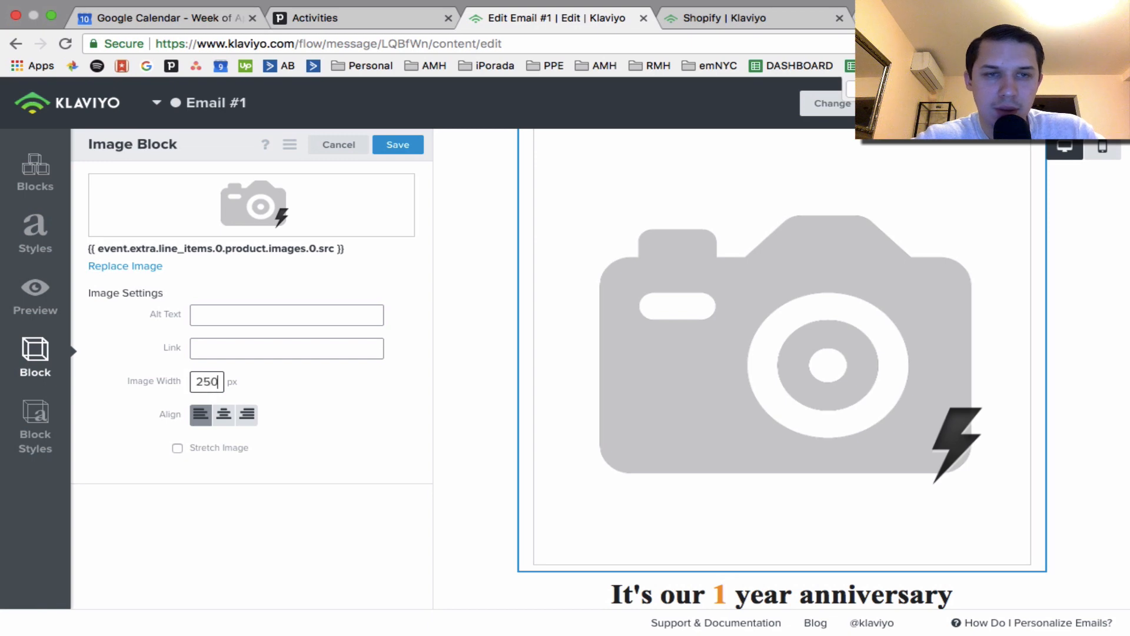
left_click(224, 425)
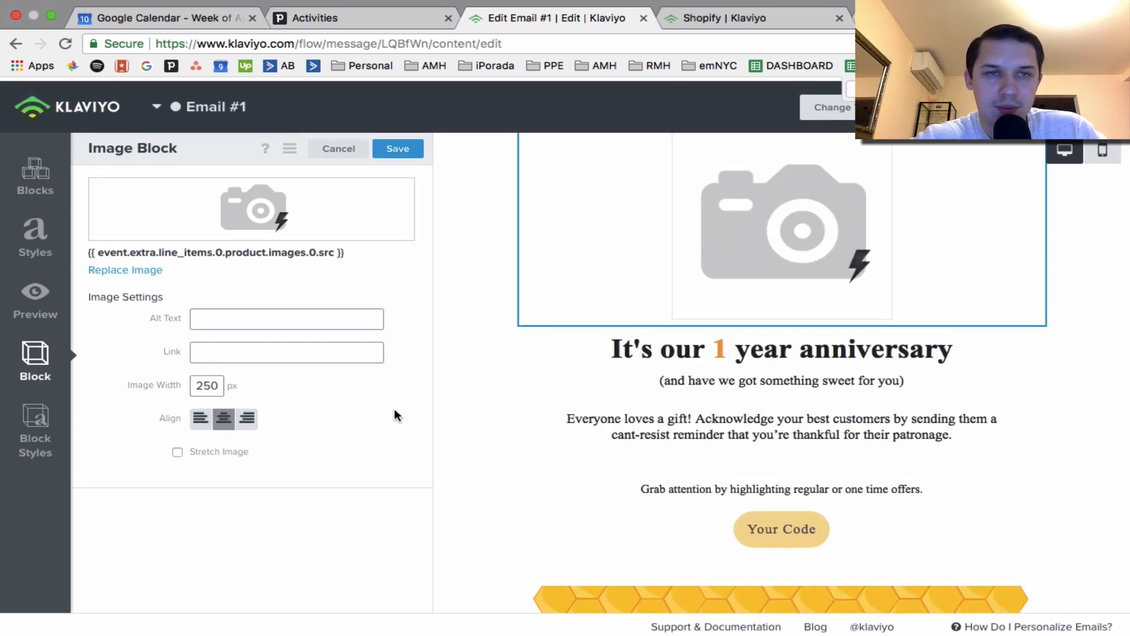
left_click(396, 147)
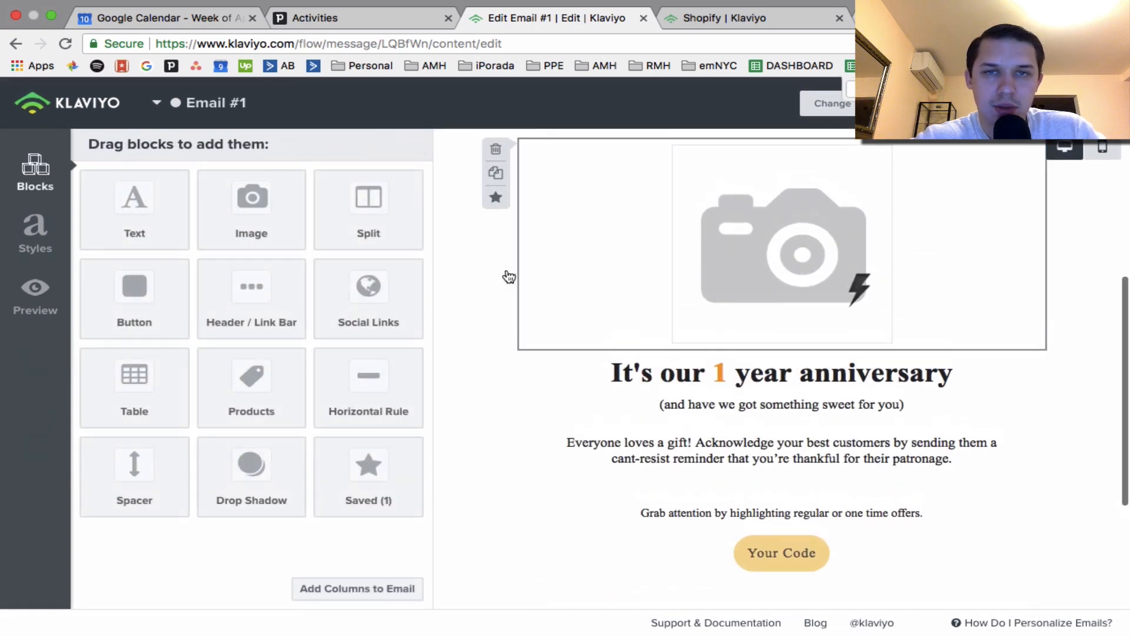
Preview the email directly in Klaviyo with the recent event, check the product image and close the preview.
left_click(48, 296)
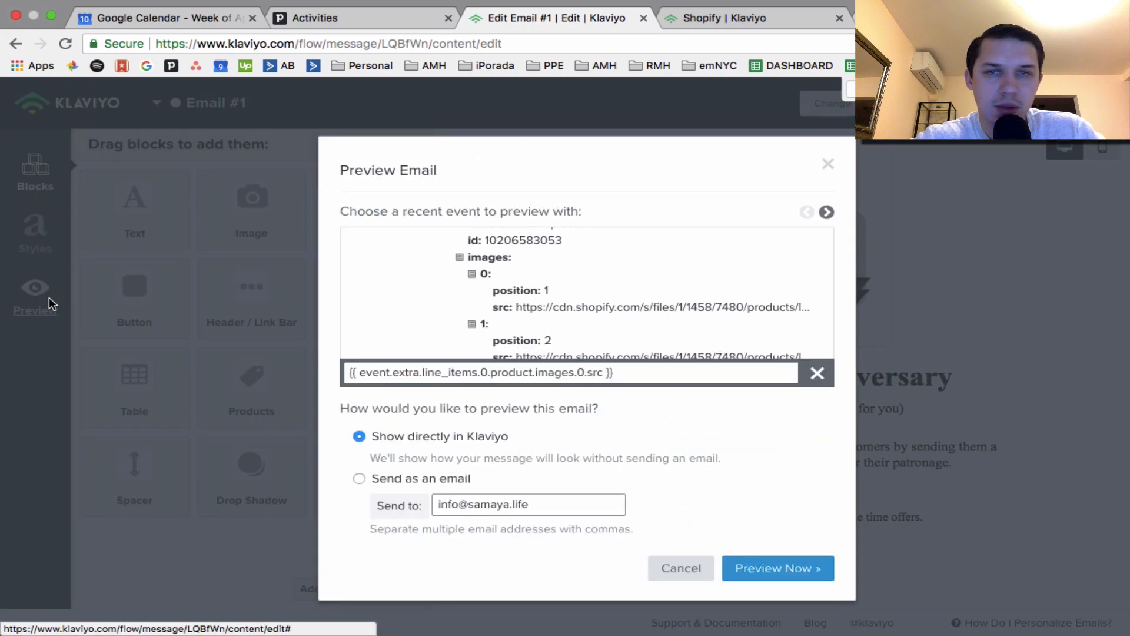
left_click(761, 569)
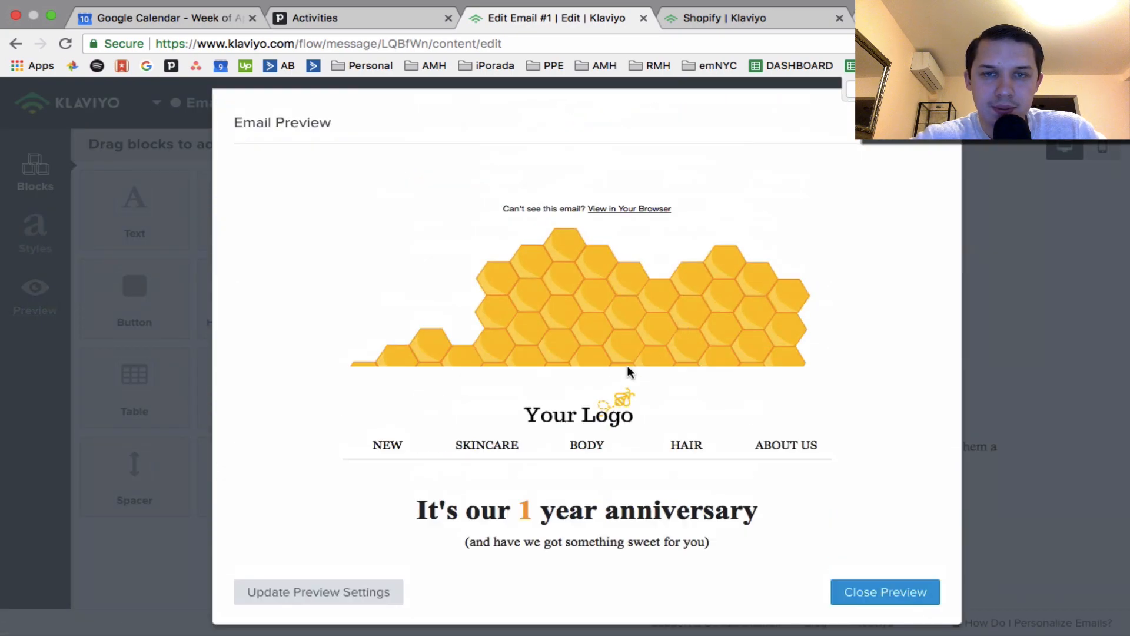
scroll(618, 371, "down", 5)
scroll(612, 383, "up", 2)
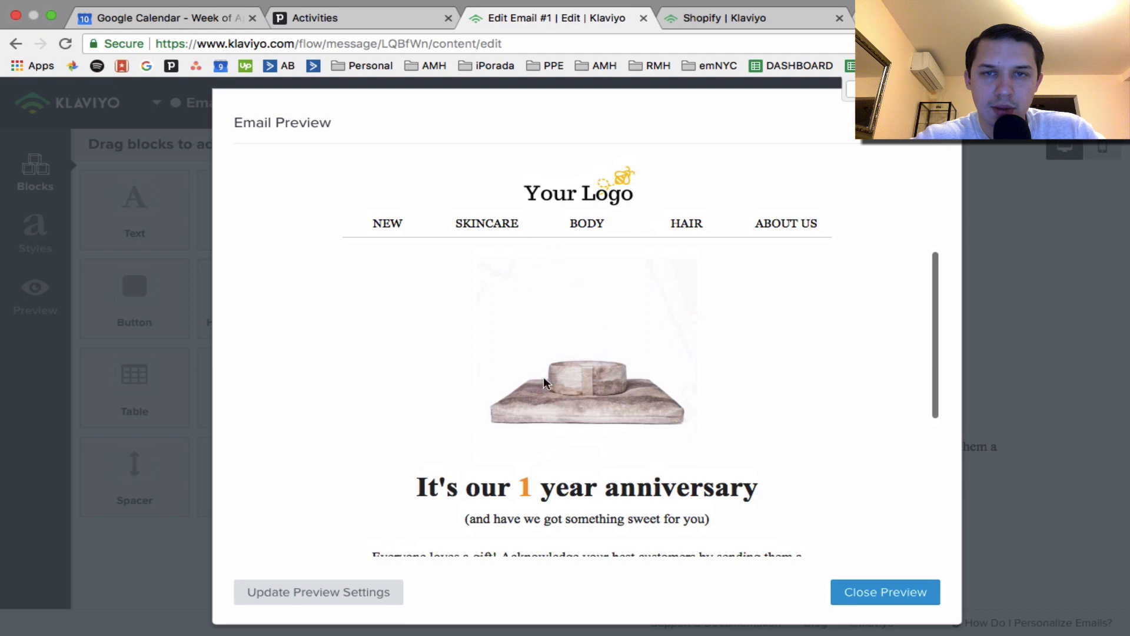
left_click(878, 594)
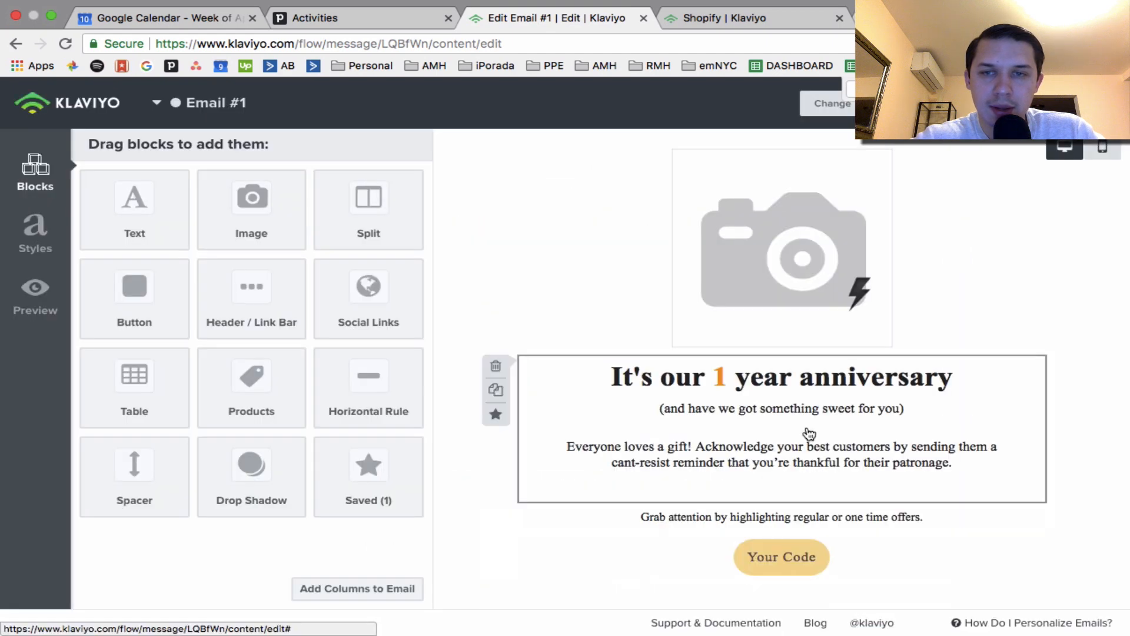
Open the anniversary text block for editing and copy the first item name's placeholder from the preview event's data, leaving the preview options.
scroll(808, 433, "up", 3)
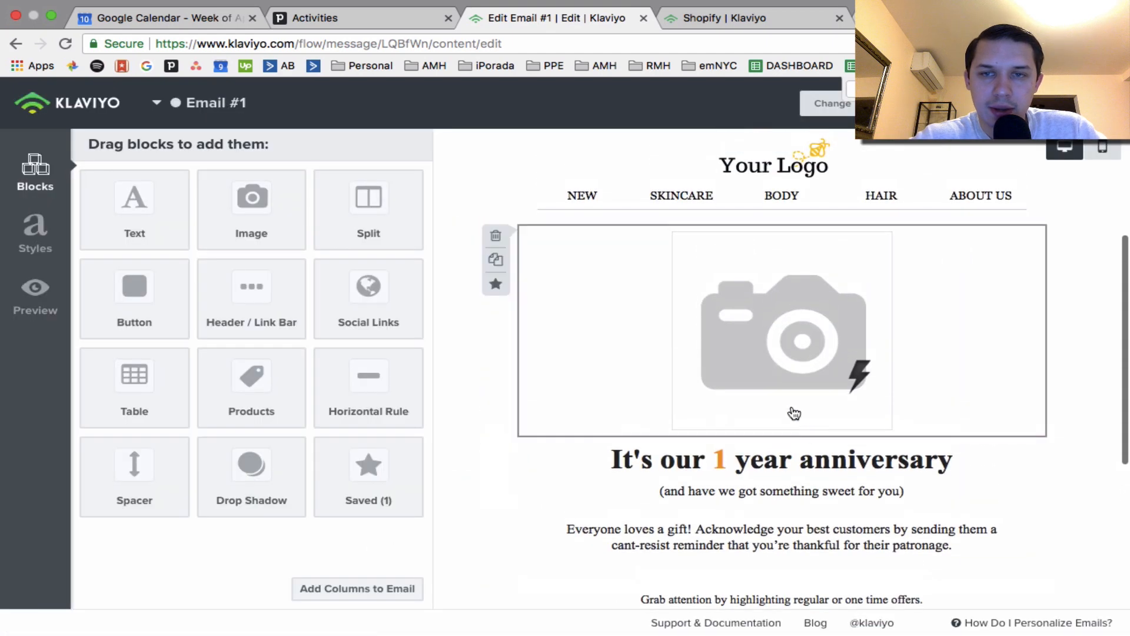
left_click(723, 488)
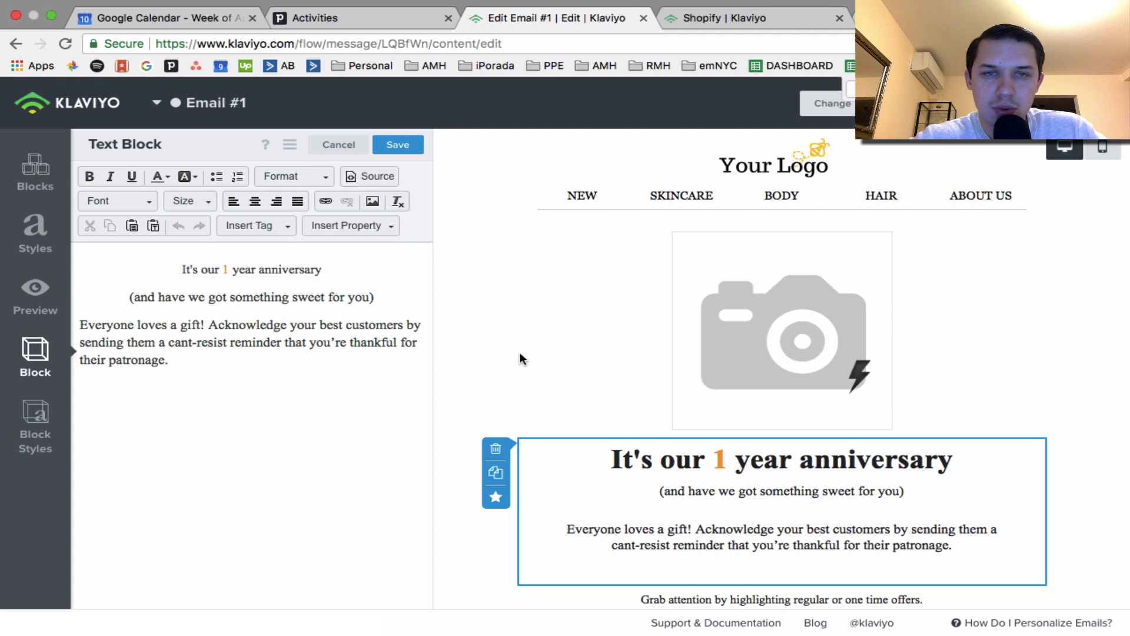
left_click(33, 293)
scroll(651, 316, "down", 3)
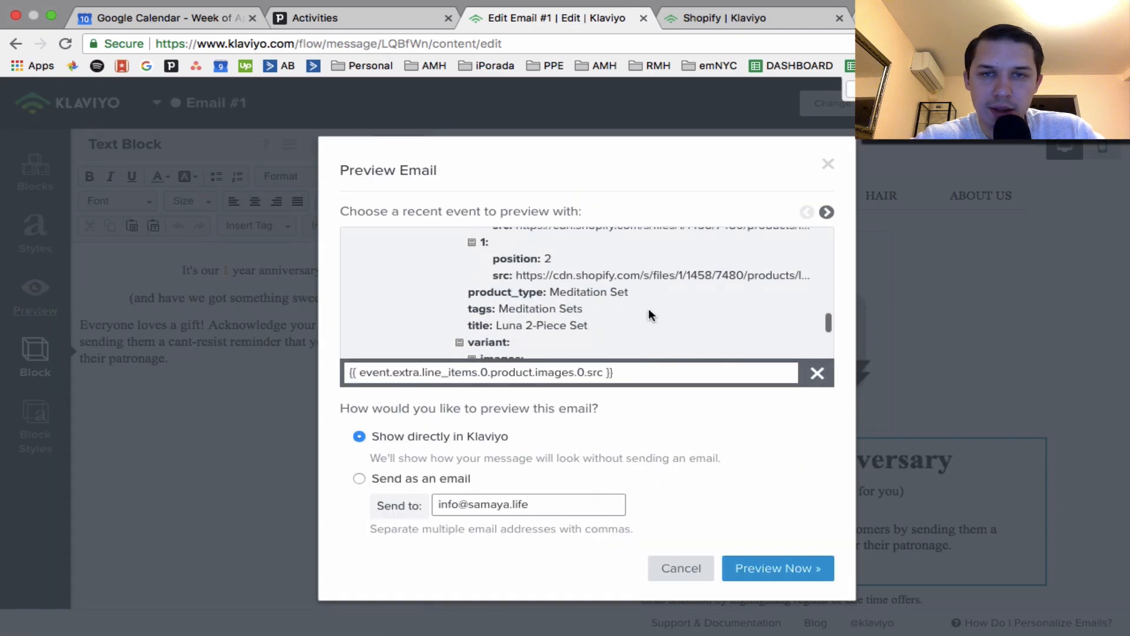
scroll(652, 315, "up", 5)
scroll(648, 313, "up", 6)
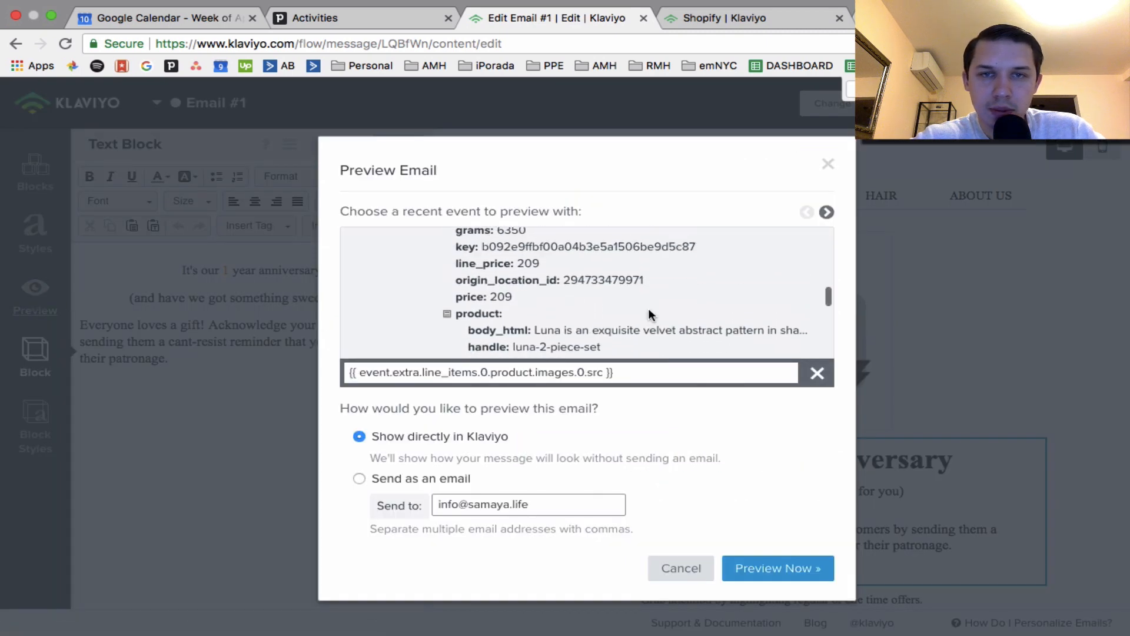
scroll(649, 312, "down", 4)
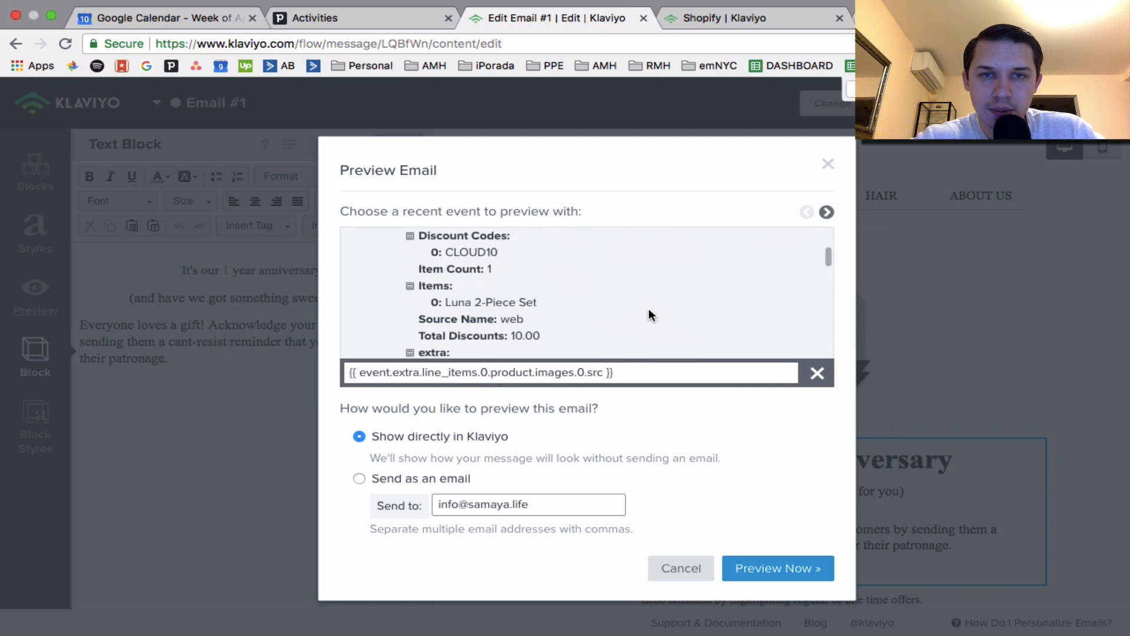
scroll(648, 314, "down", 1)
left_click(513, 301)
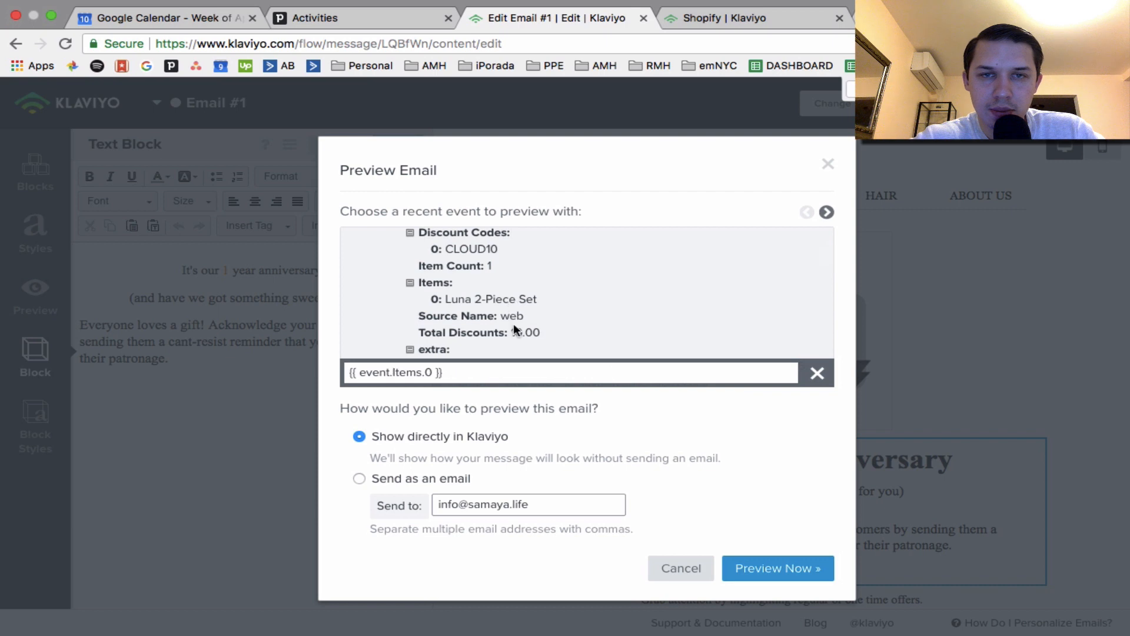
left_click(504, 367)
key("super+c")
left_click(694, 562)
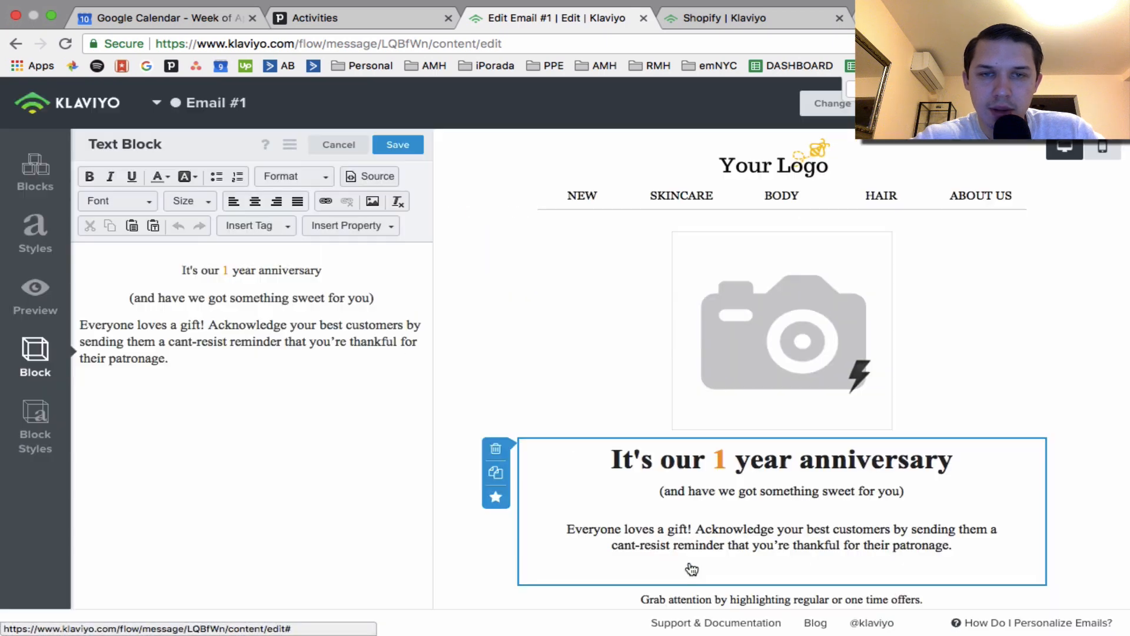
Replace the anniversary headline with the placeholder {{ event.Items.0 }}, cleared of formatting through the address bar, and save the text block.
left_click(326, 42)
key("super+v")
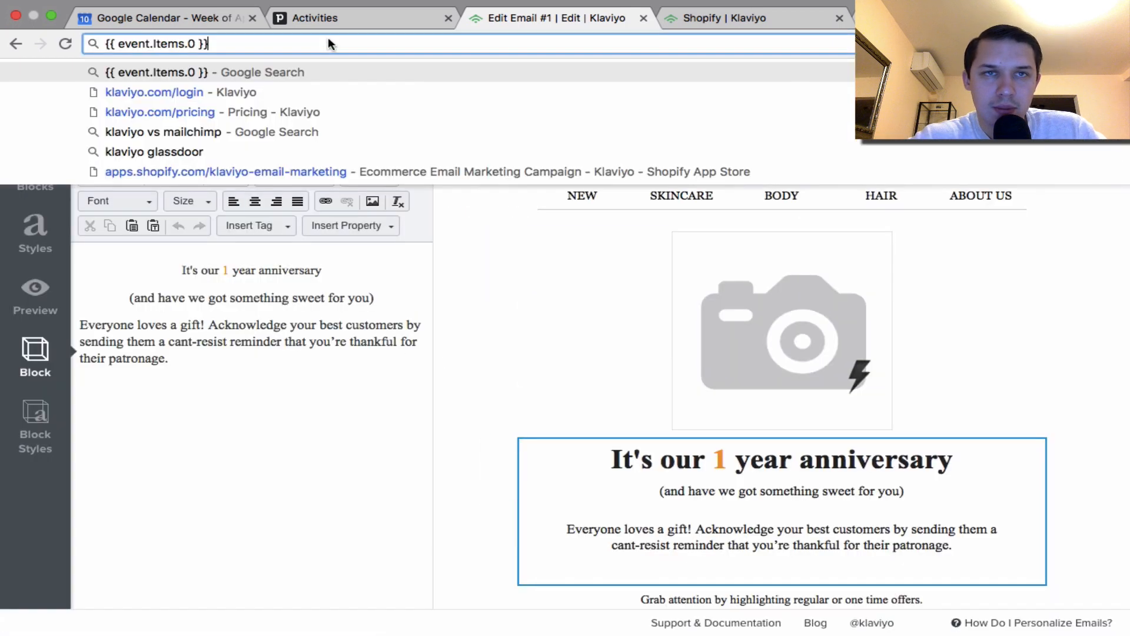
left_click(250, 404)
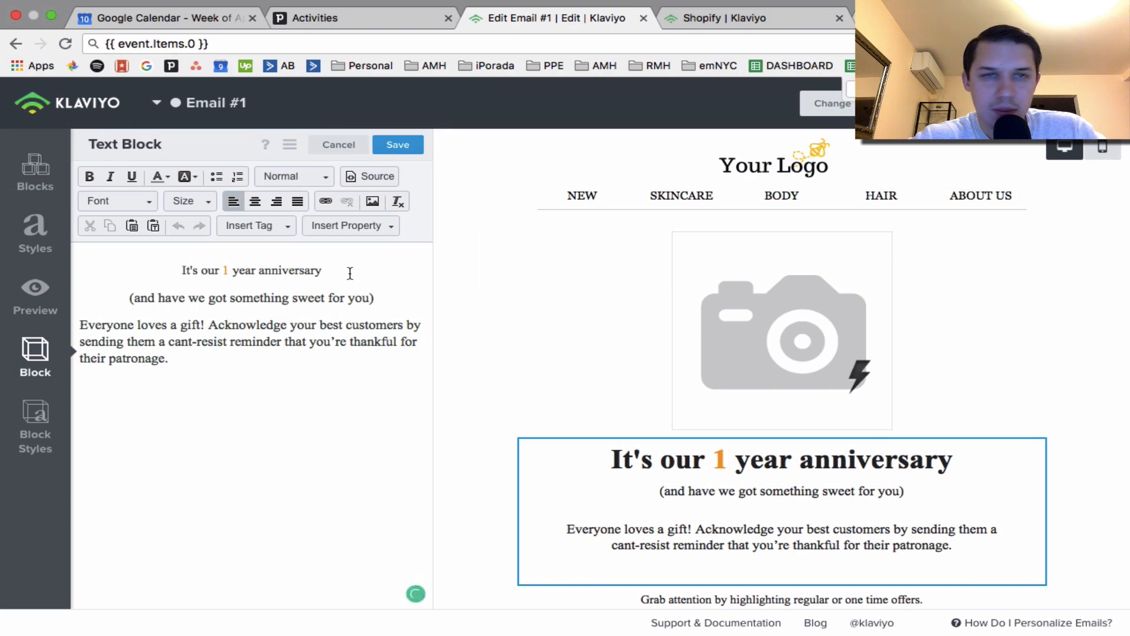
left_click_drag(329, 267, 179, 268)
key("super+v")
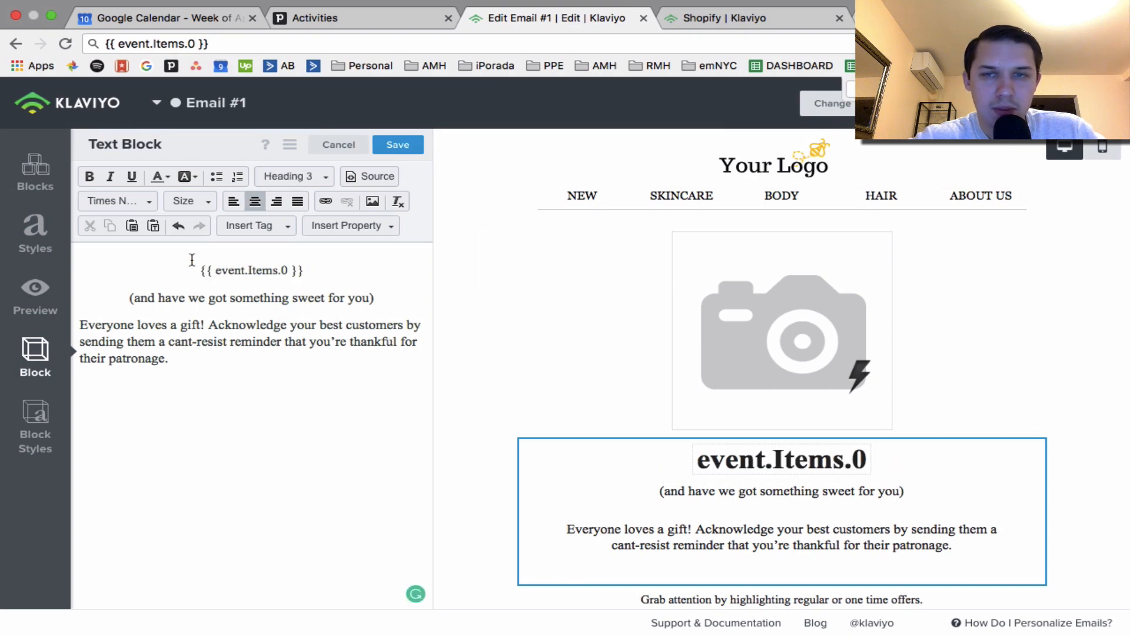
left_click(398, 146)
Preview the email directly in Klaviyo with the recent event, check the product name under the image and close the preview.
left_click(37, 291)
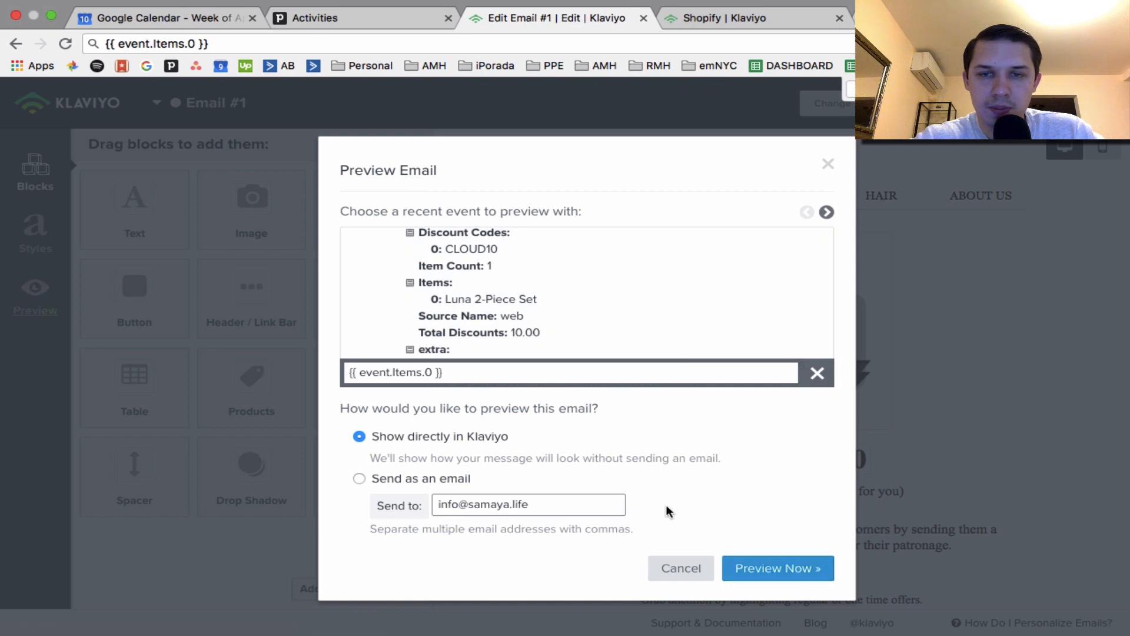
left_click(751, 574)
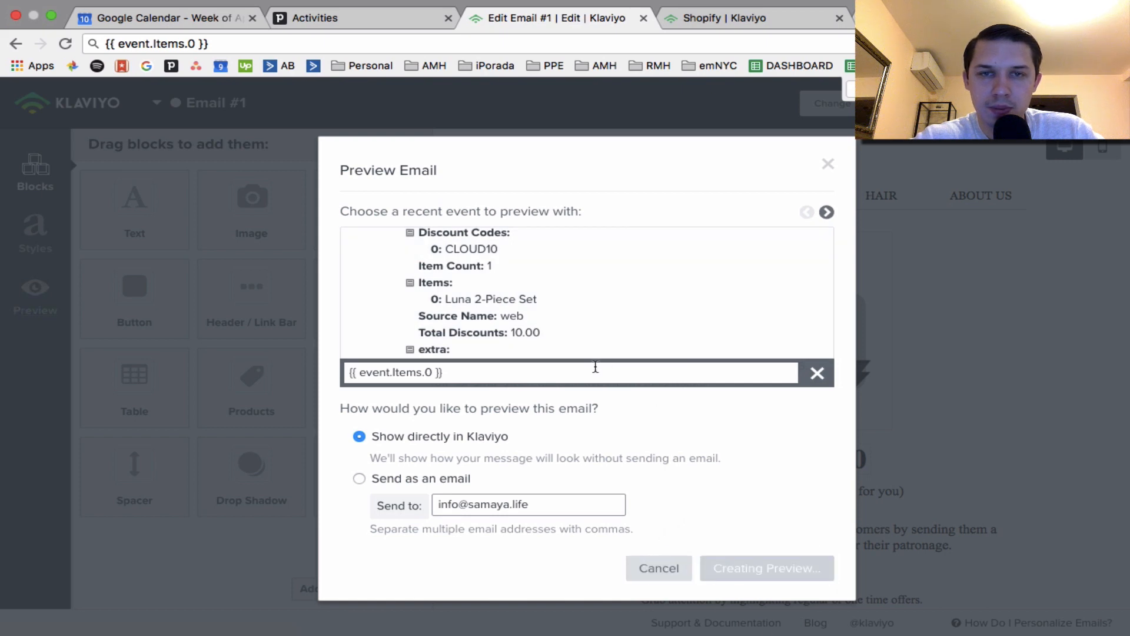
scroll(595, 371, "down", 5)
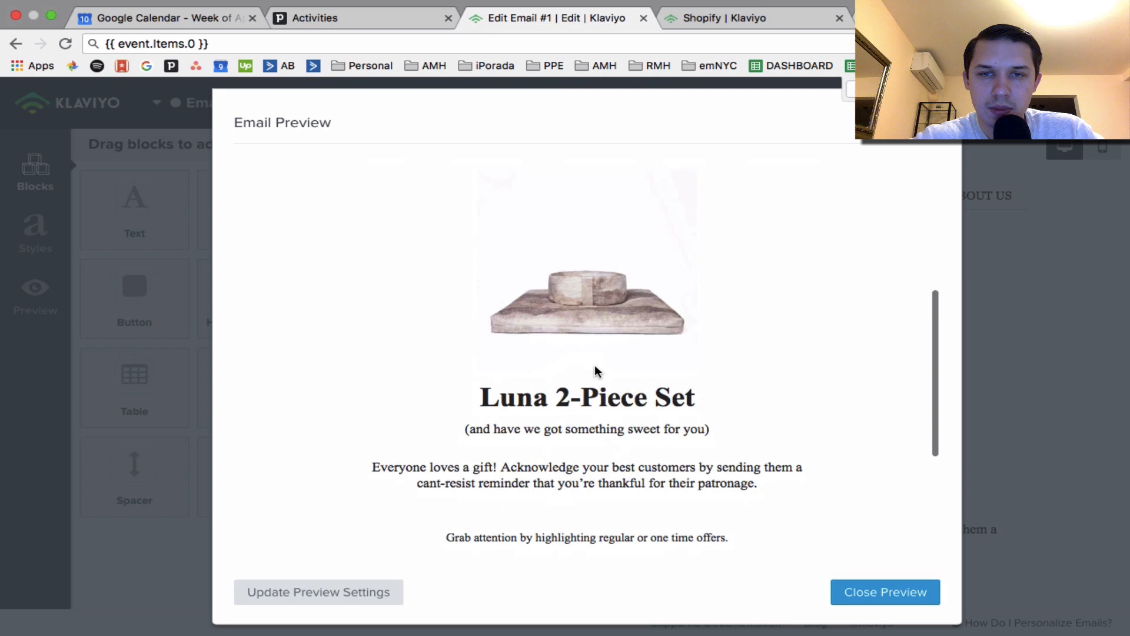
left_click(880, 596)
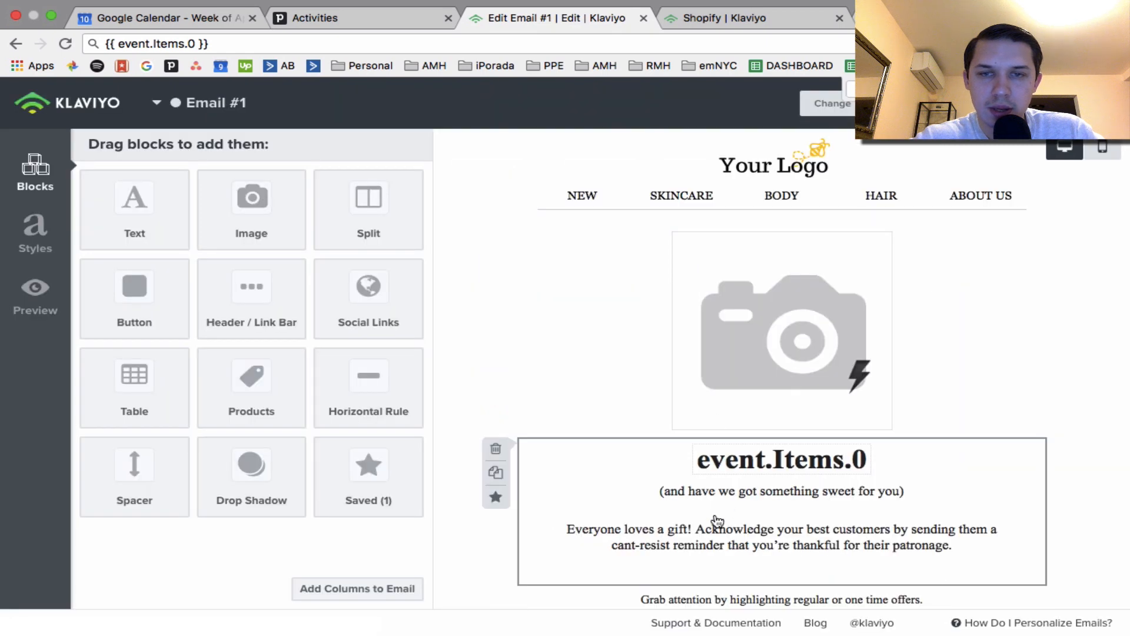
Copy the placeholder for the checkout's $value from the recent event's data and leave the preview options.
left_click(35, 295)
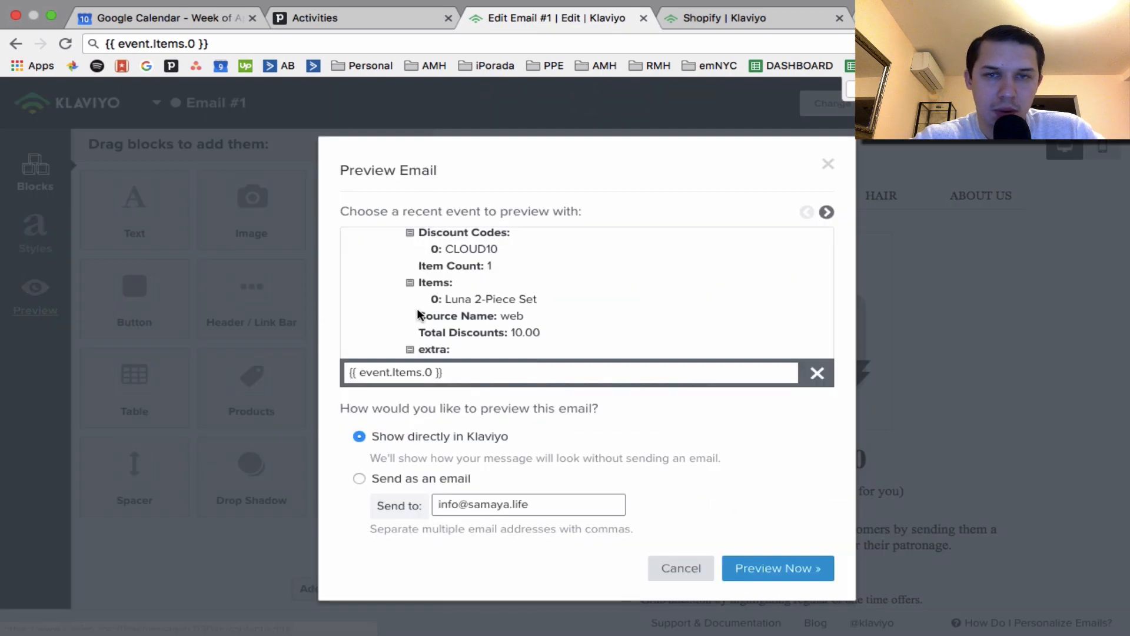
scroll(482, 320, "up", 5)
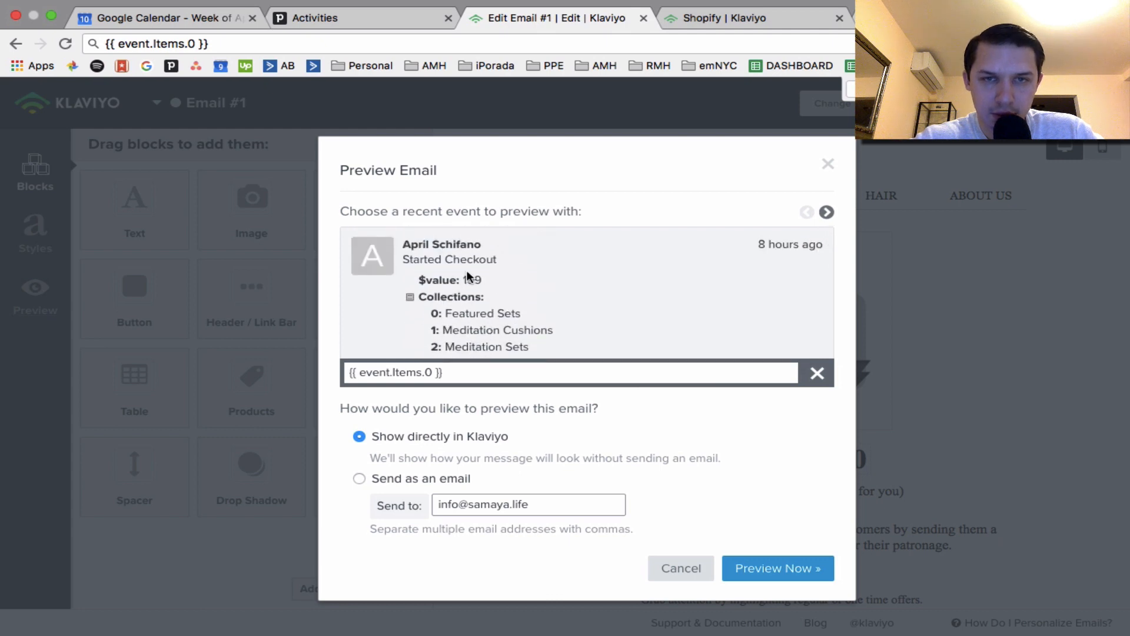
left_click(468, 282)
left_click(463, 373)
key("ctrl+c")
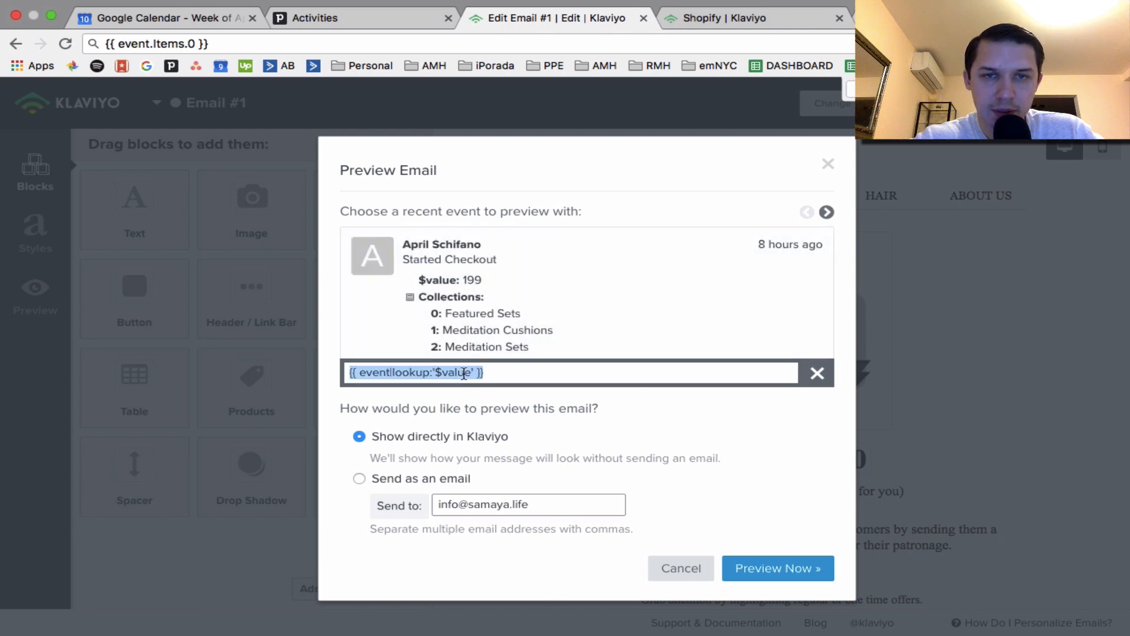
left_click(730, 568)
Replace the text below the product name with the unformatted placeholder {{ event|lookup:'$value' }} and save the text block.
left_click(452, 386)
left_click(344, 41)
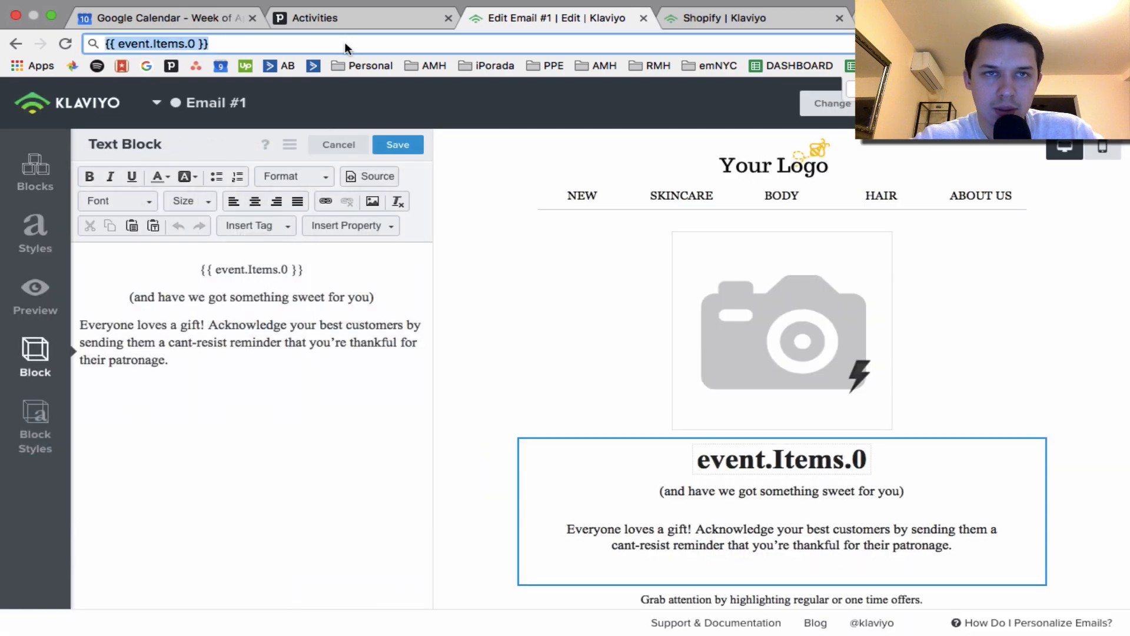
key("ctrl+v")
key("ctrl+a")
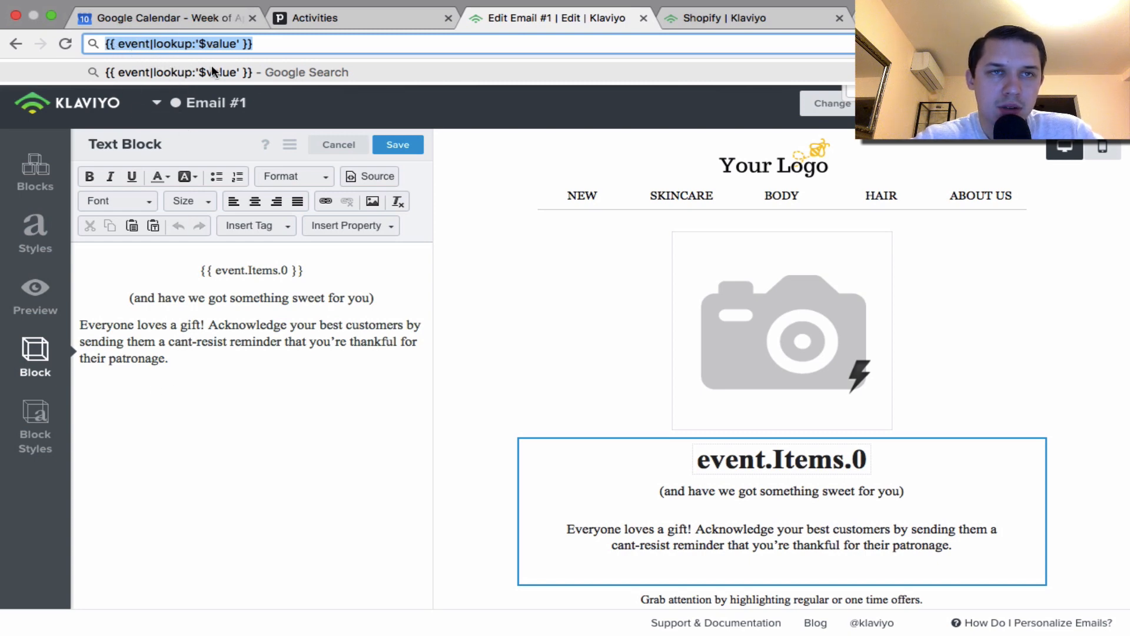
left_click(215, 367)
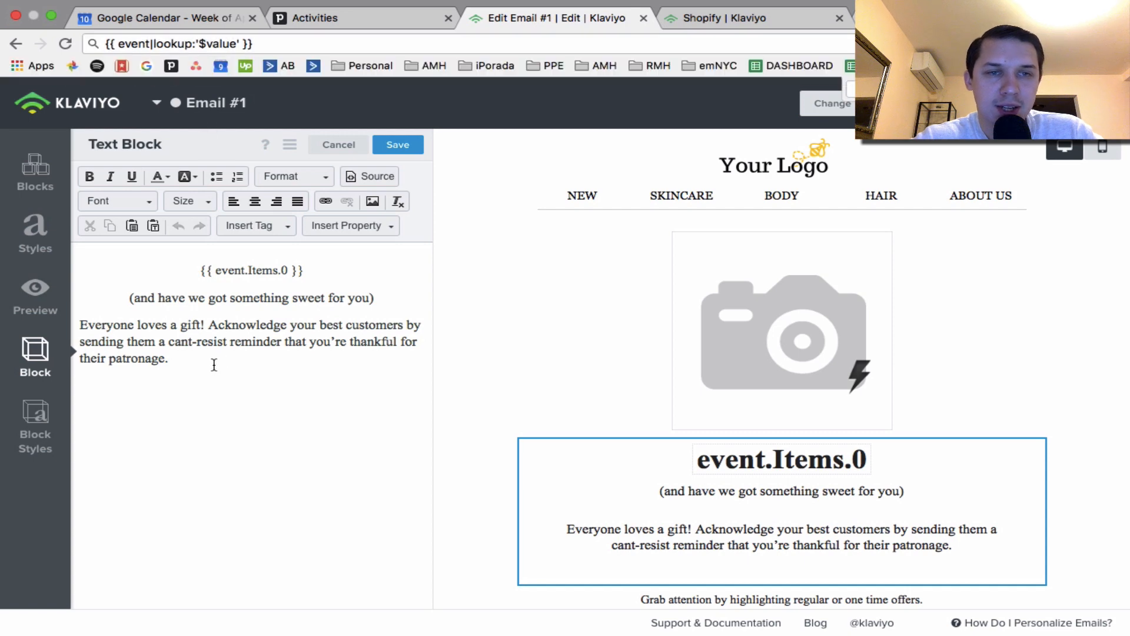
left_click_drag(215, 367, 113, 303)
key("super+v")
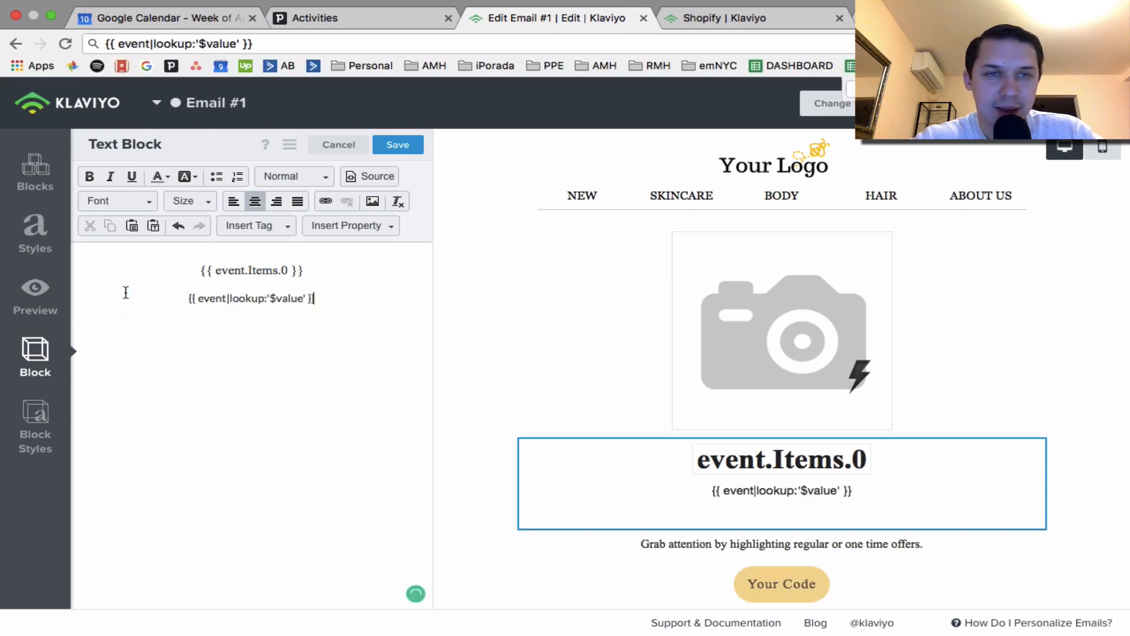
left_click(393, 145)
Preview the email with the recent event, check the price below the product name and close the preview.
left_click(36, 294)
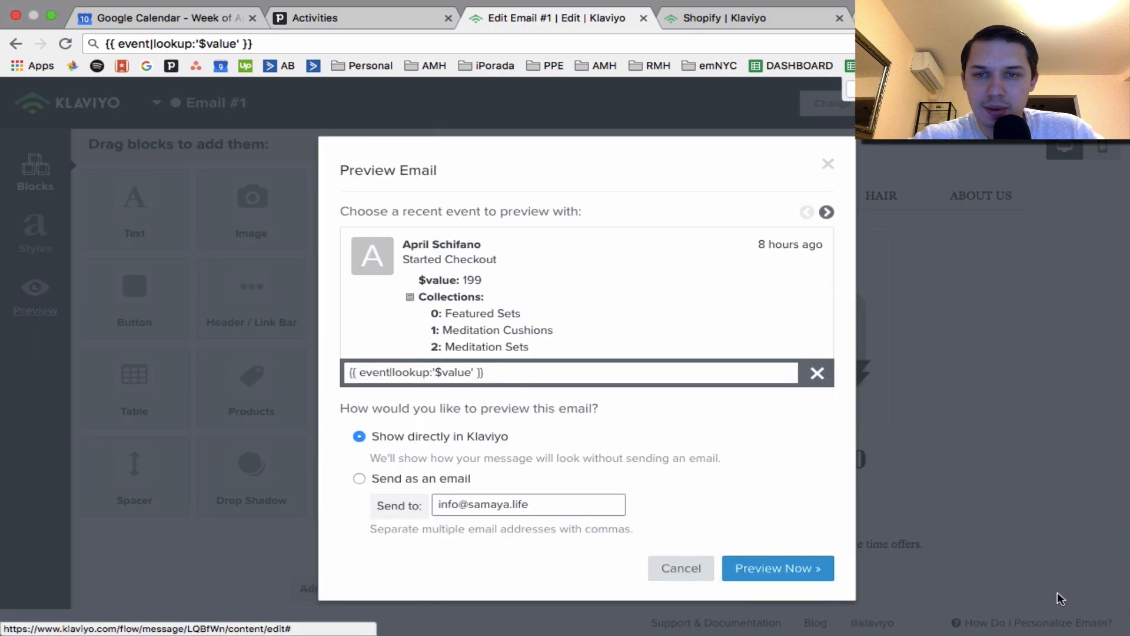
left_click(831, 565)
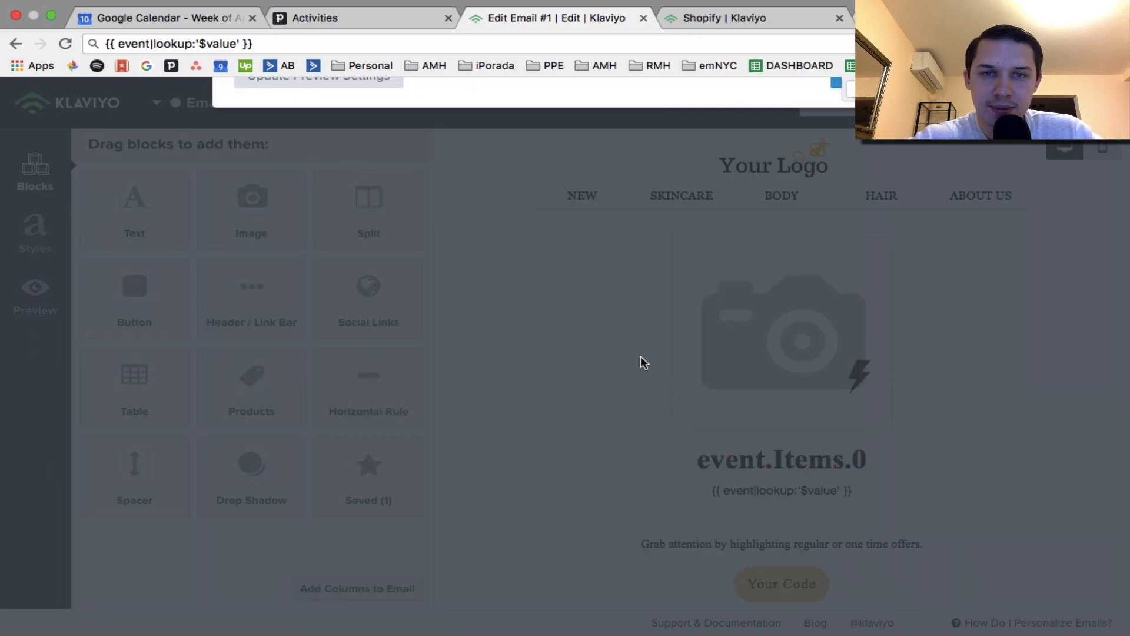
scroll(641, 357, "down", 10)
scroll(641, 356, "up", 3)
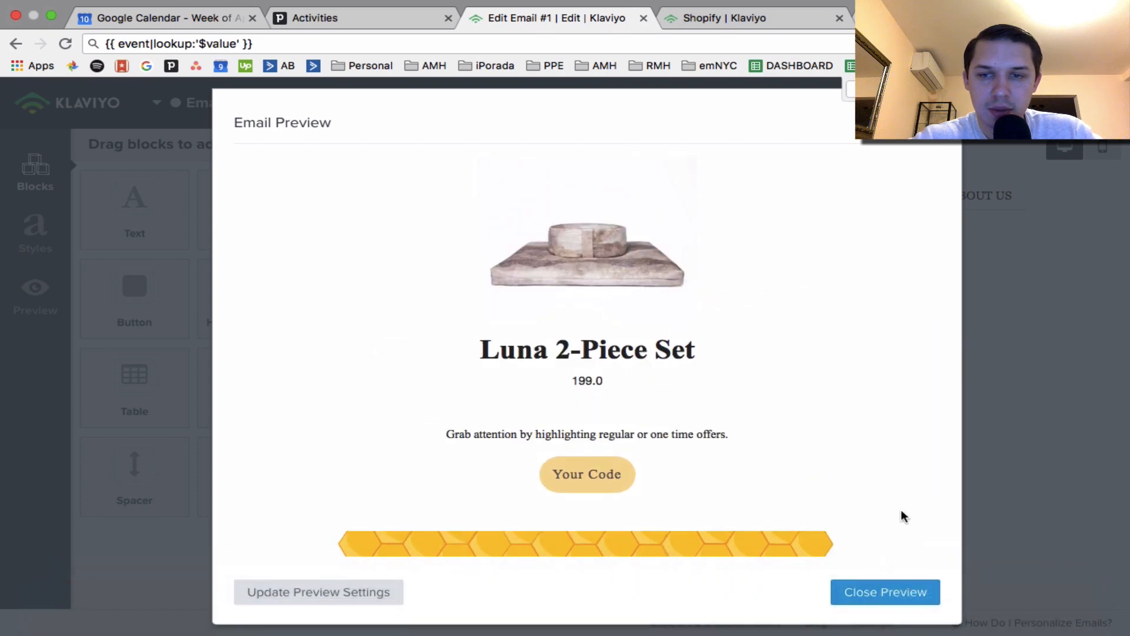
left_click(889, 595)
Add a $ sign in front of the price placeholder and save the text block.
left_click(812, 486)
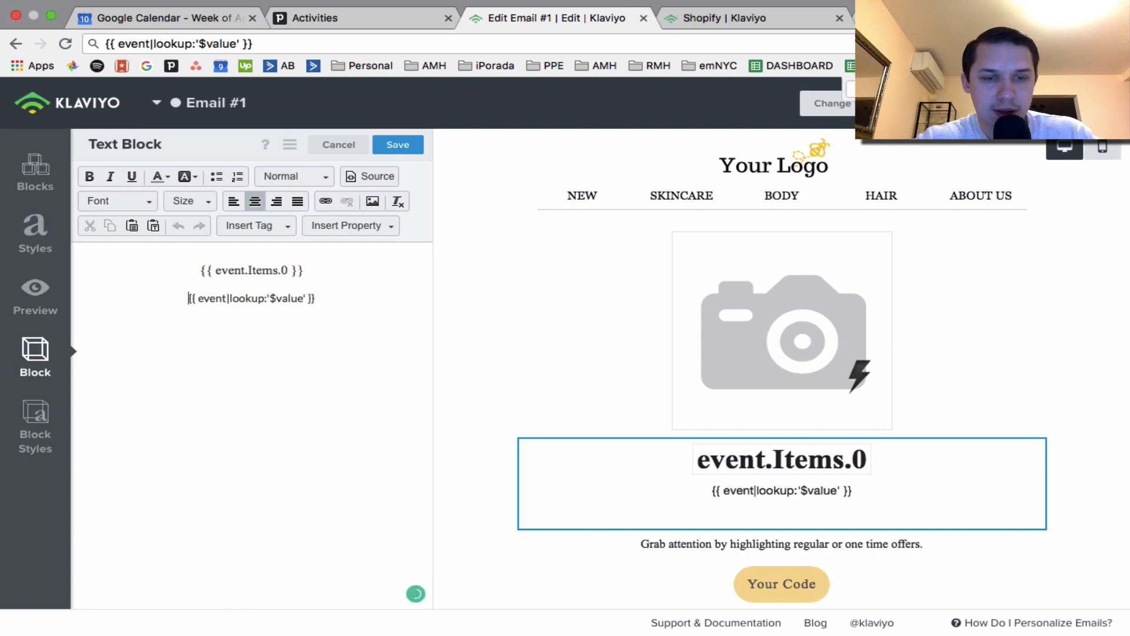
type("$")
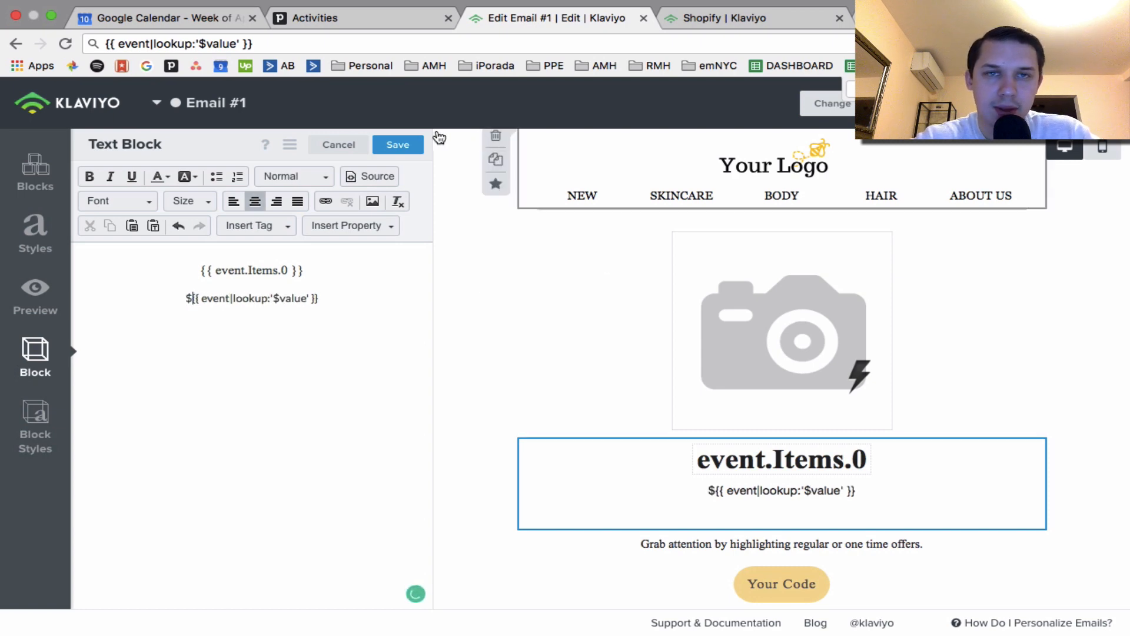
left_click(398, 145)
Preview the email again, check how the price appears with its dollar sign and close the preview.
left_click(35, 295)
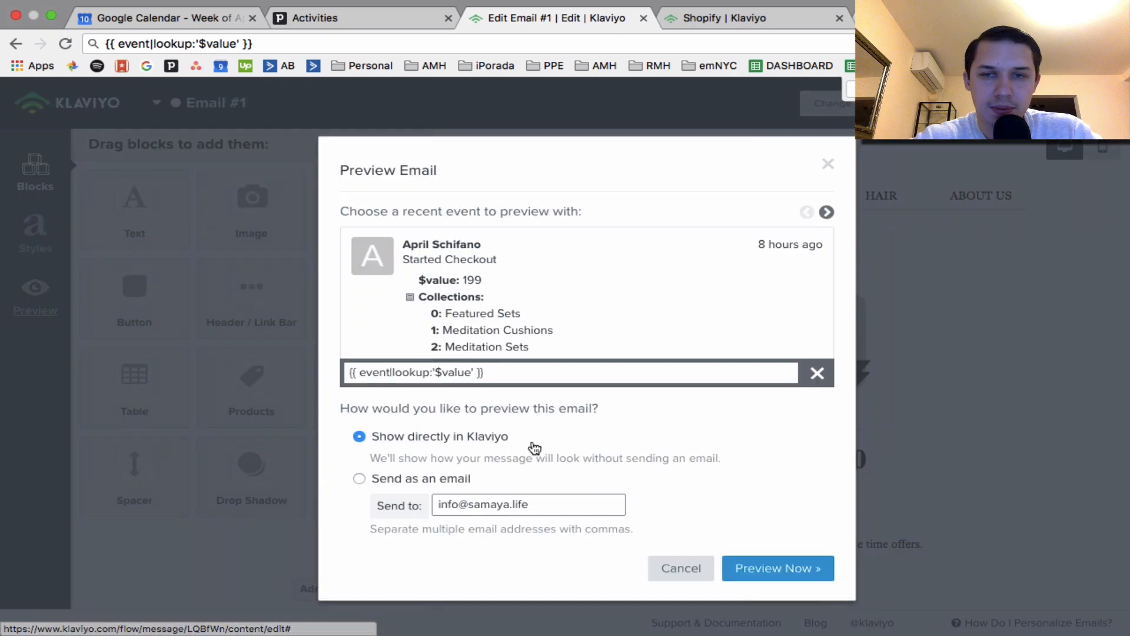
left_click(771, 569)
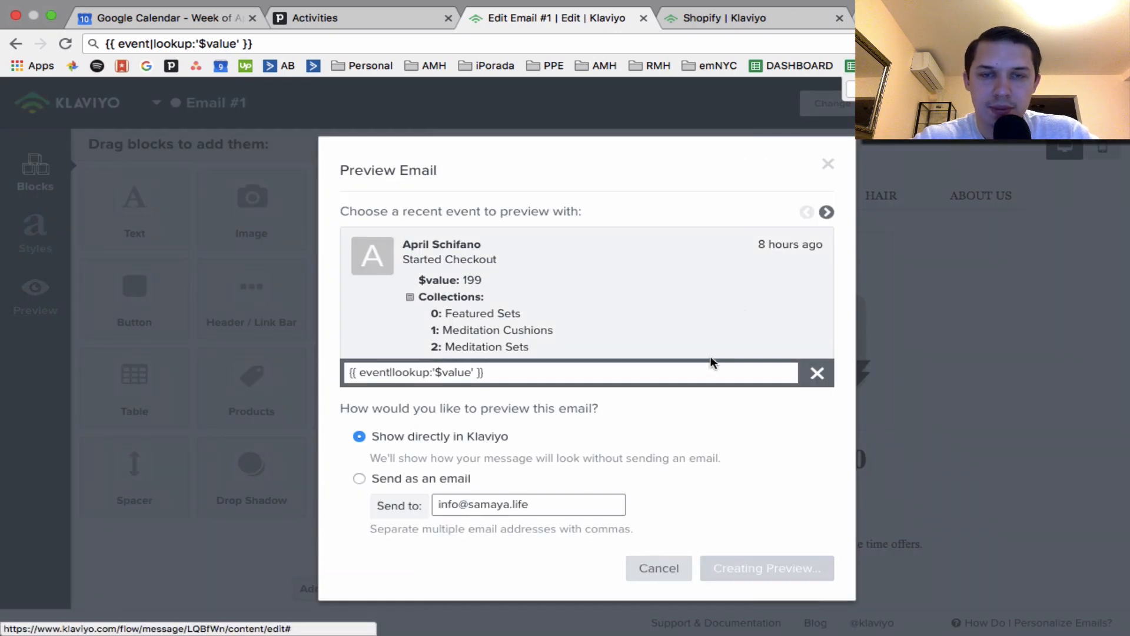
scroll(679, 364, "down", 8)
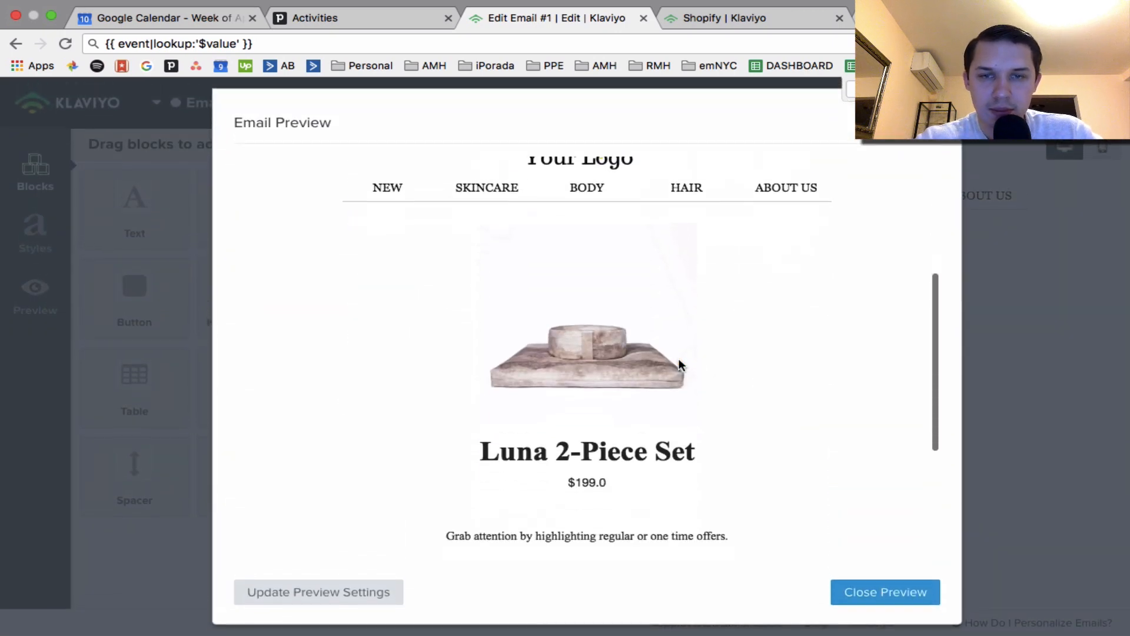
left_click(845, 588)
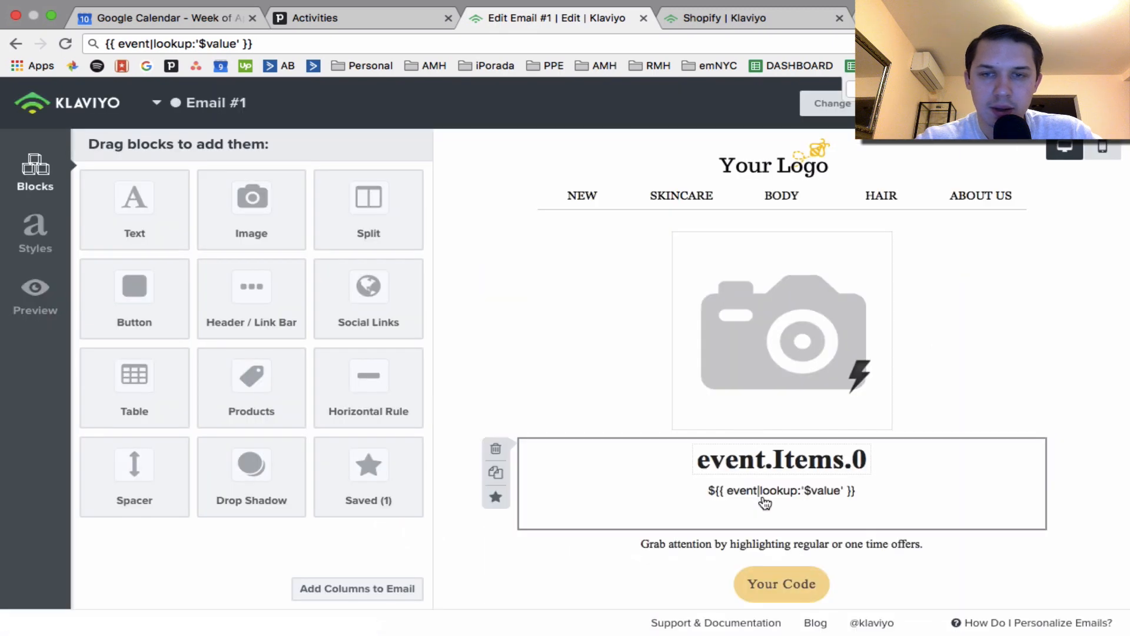
Add the label "Price" before the dollar sign on the price line and save the text block.
left_click(732, 482)
left_click(182, 298)
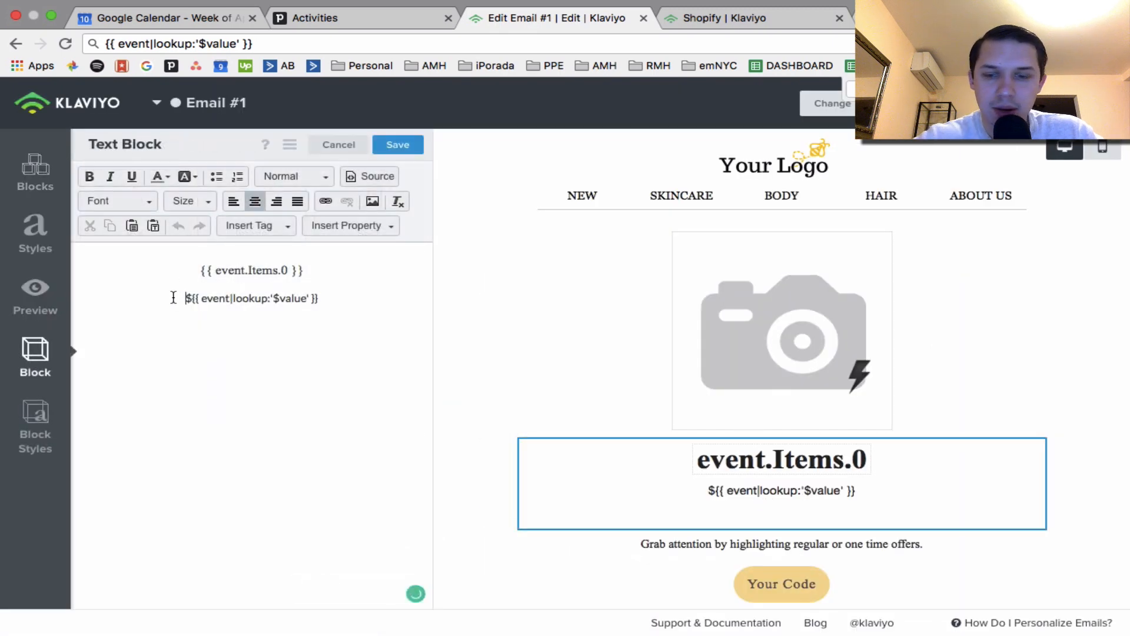
type("Price")
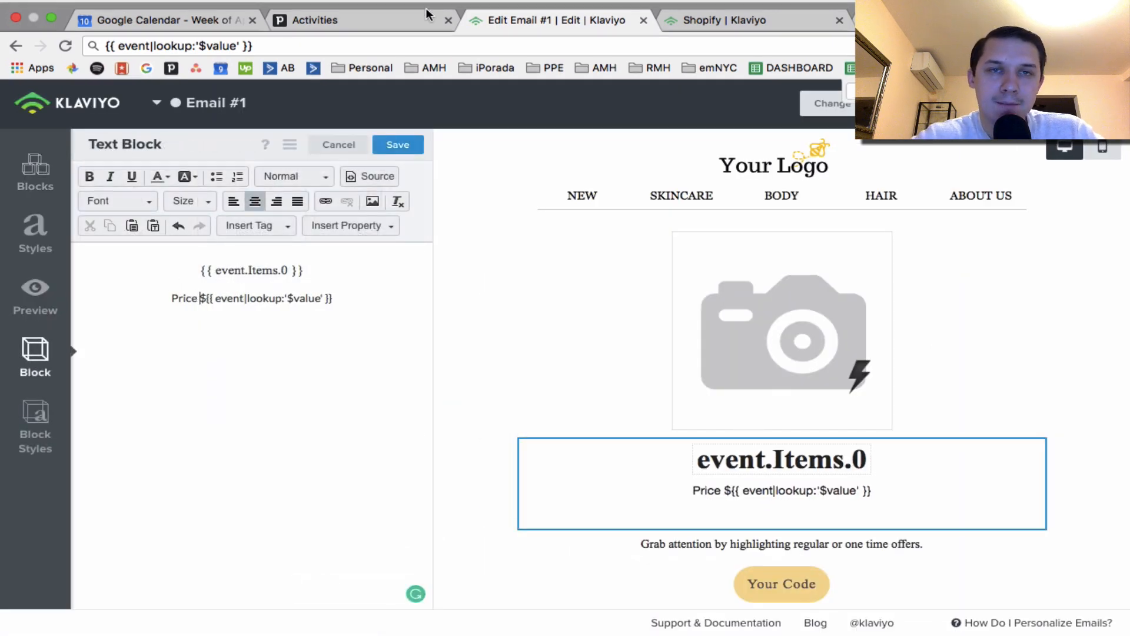
left_click(398, 144)
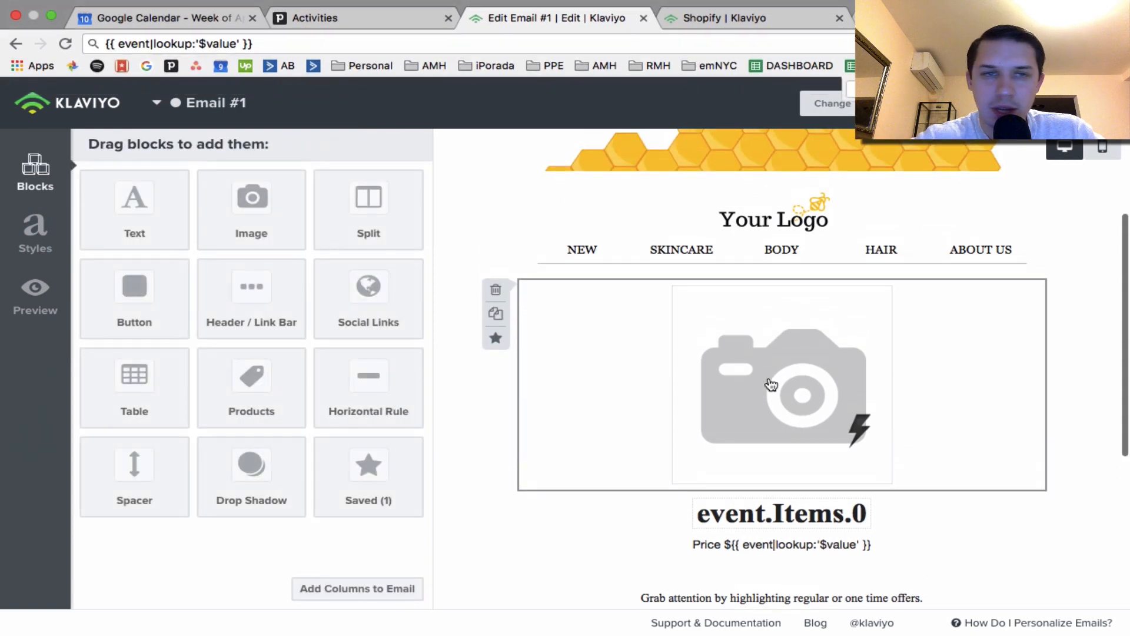
Preview the email with an older Started Checkout event, check the product's image, name and price, and close the preview.
left_click(35, 297)
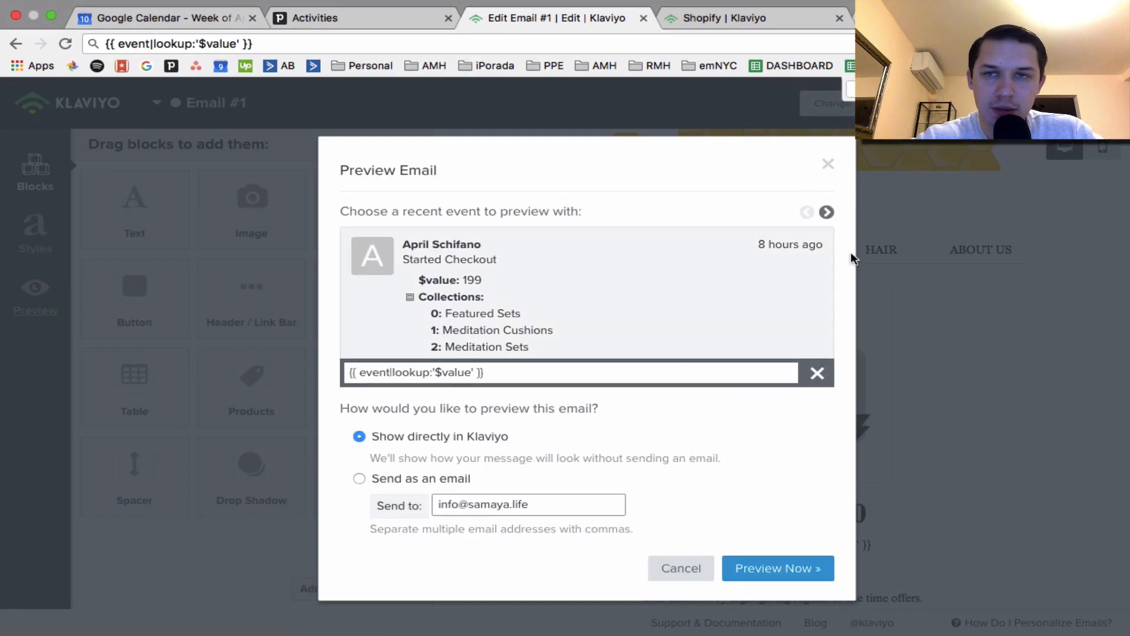
left_click(827, 212)
left_click(826, 212)
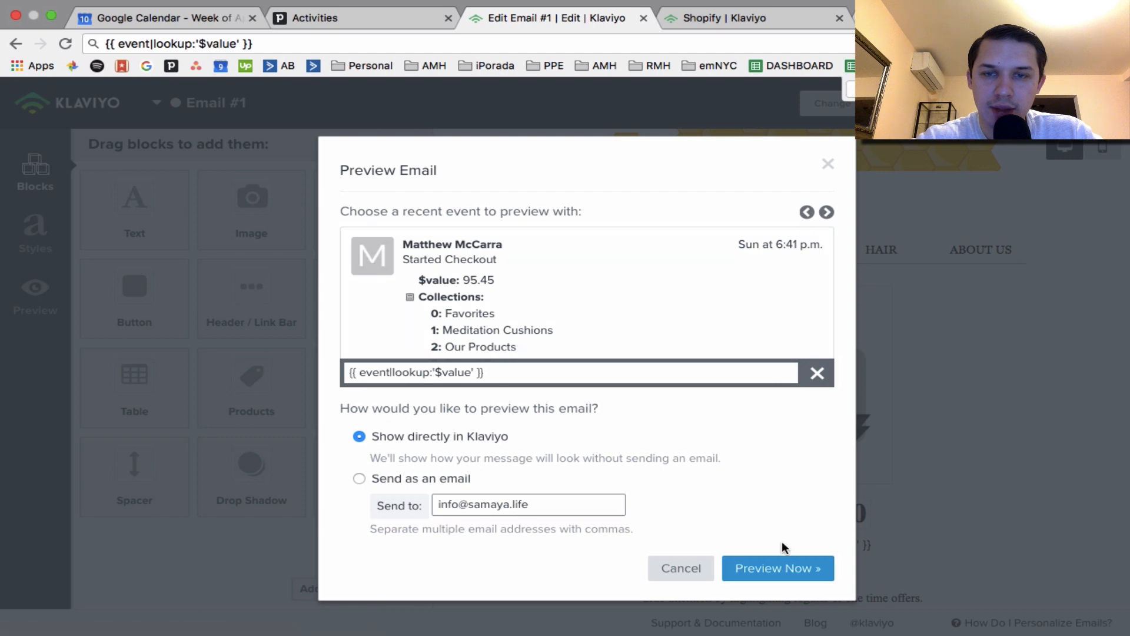
left_click(778, 566)
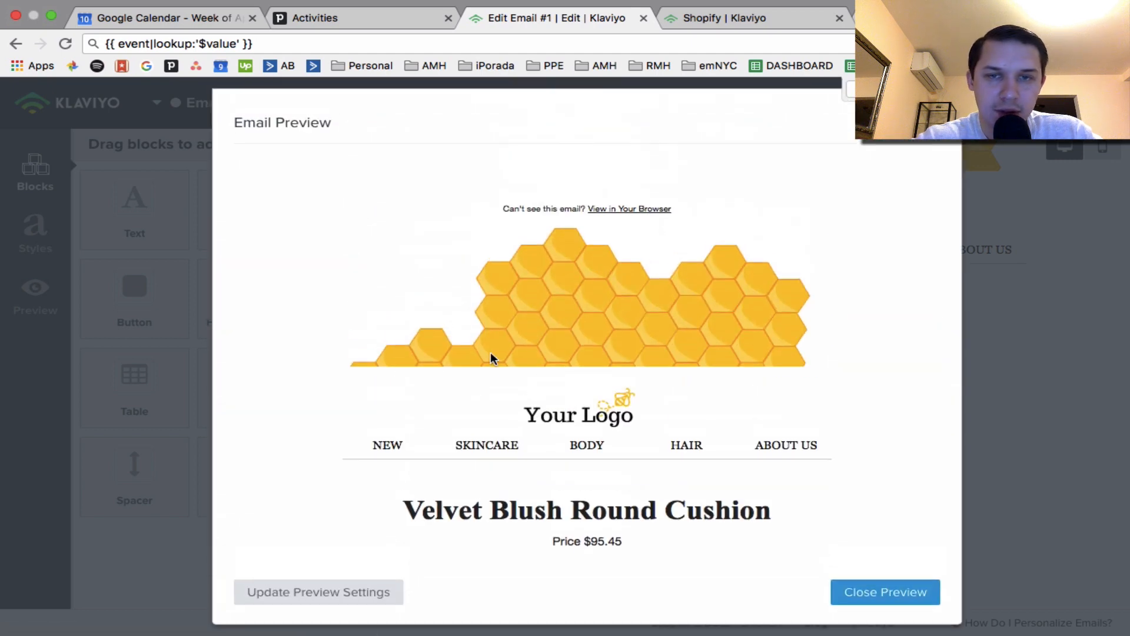
scroll(490, 353, "down", 6)
scroll(490, 353, "up", 3)
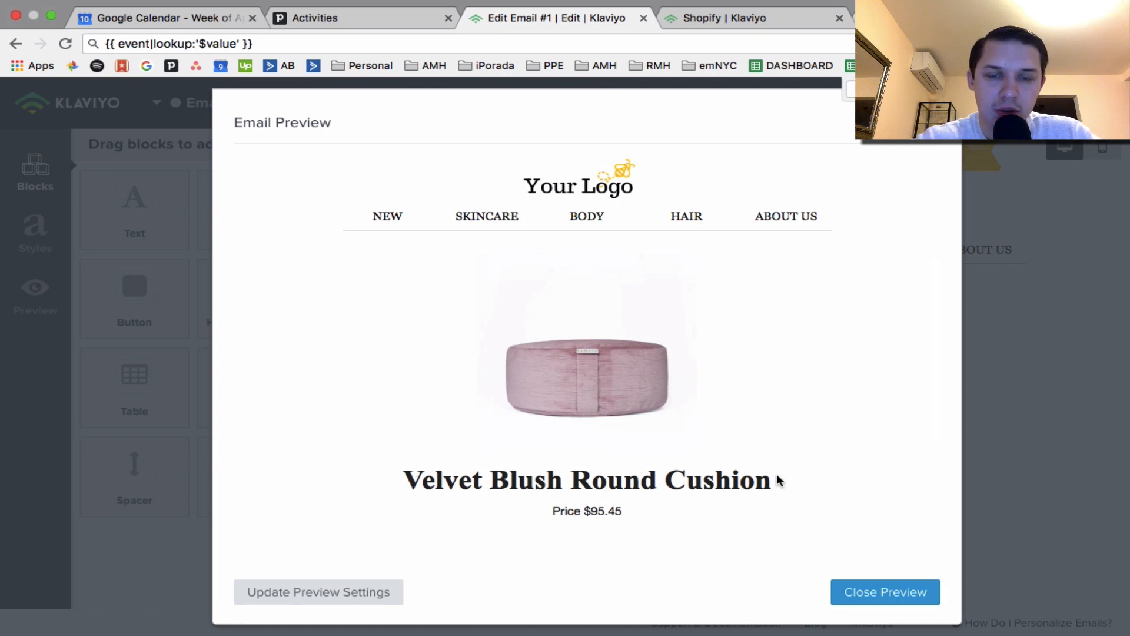
left_click(903, 593)
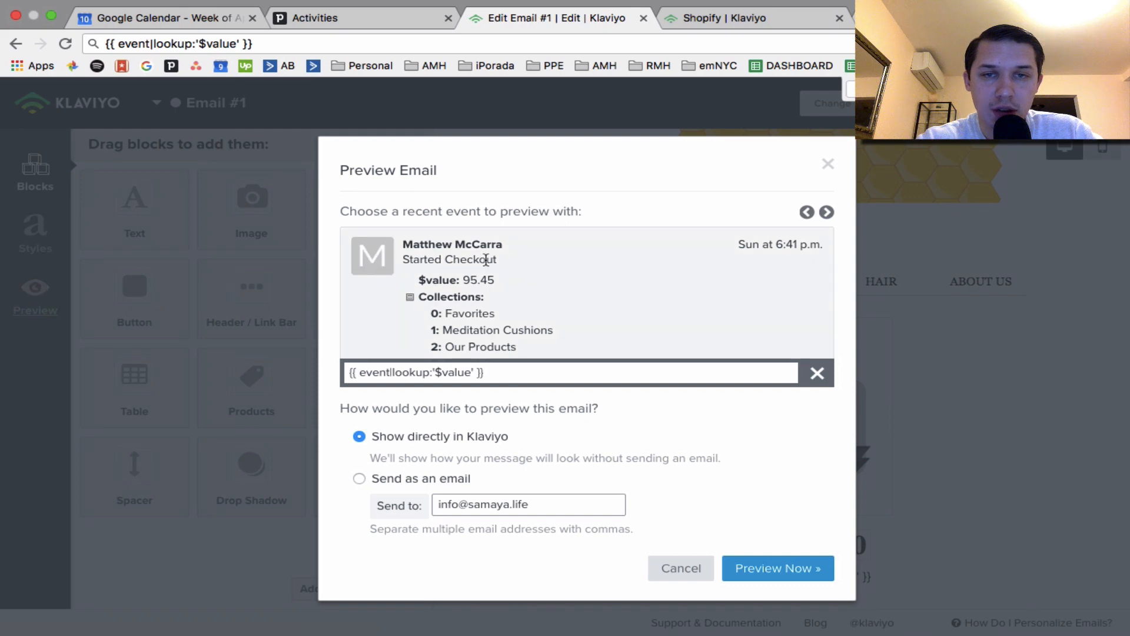
Copy the {{ event.extra.checkout_url }} tag from the event's data in the preview settings and close them.
scroll(536, 327, "down", 10)
scroll(537, 332, "up", 1)
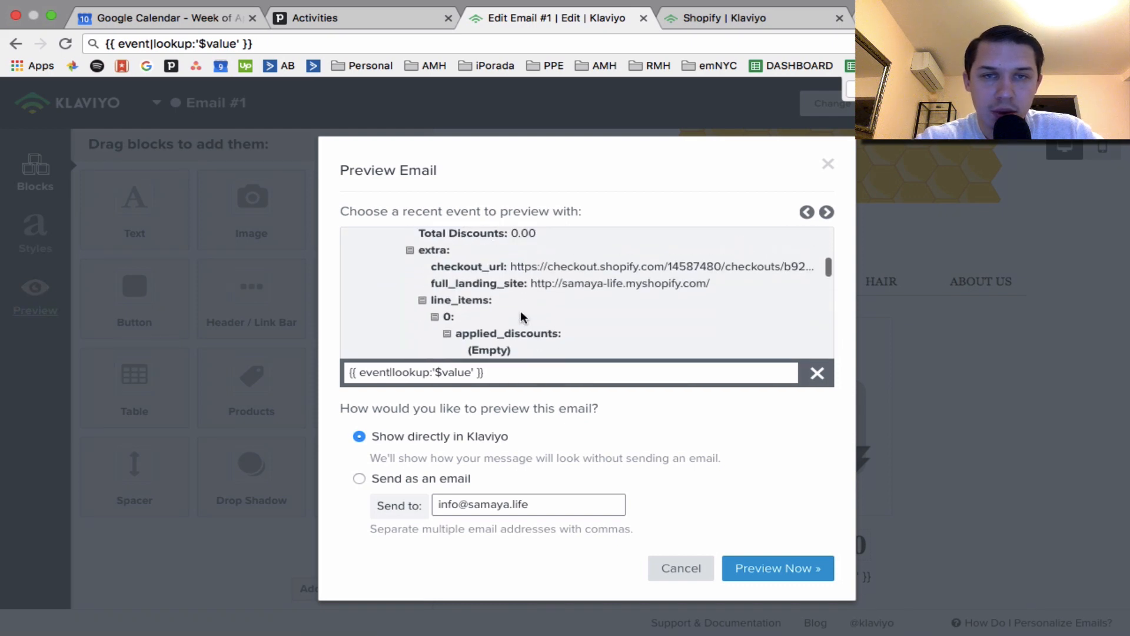
left_click(530, 268)
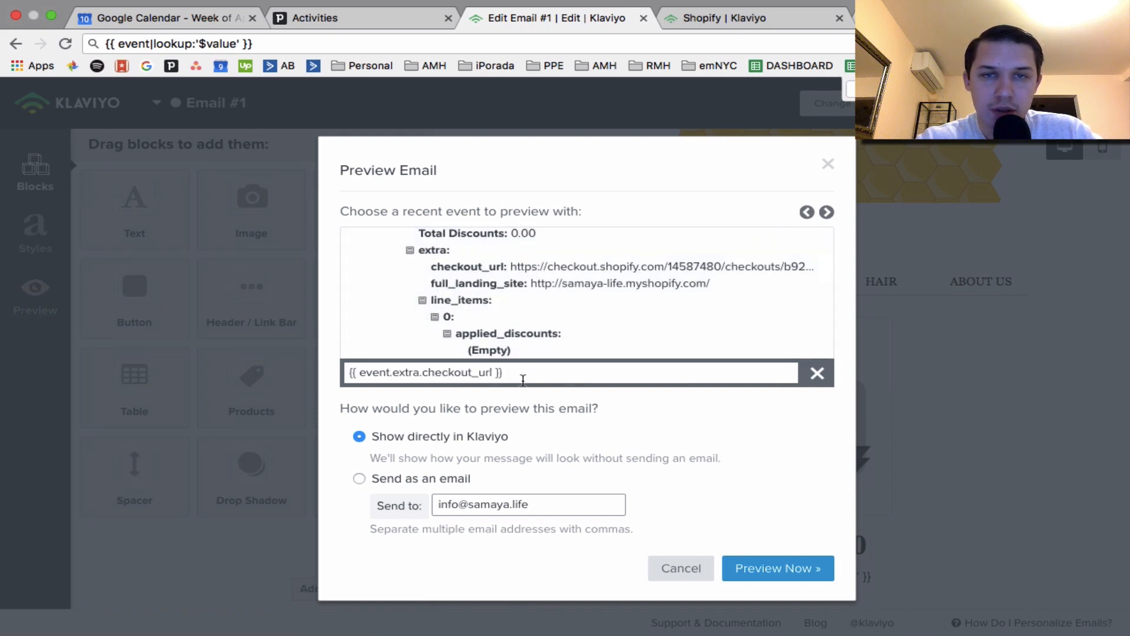
left_click(556, 373)
key("super+c")
left_click(686, 566)
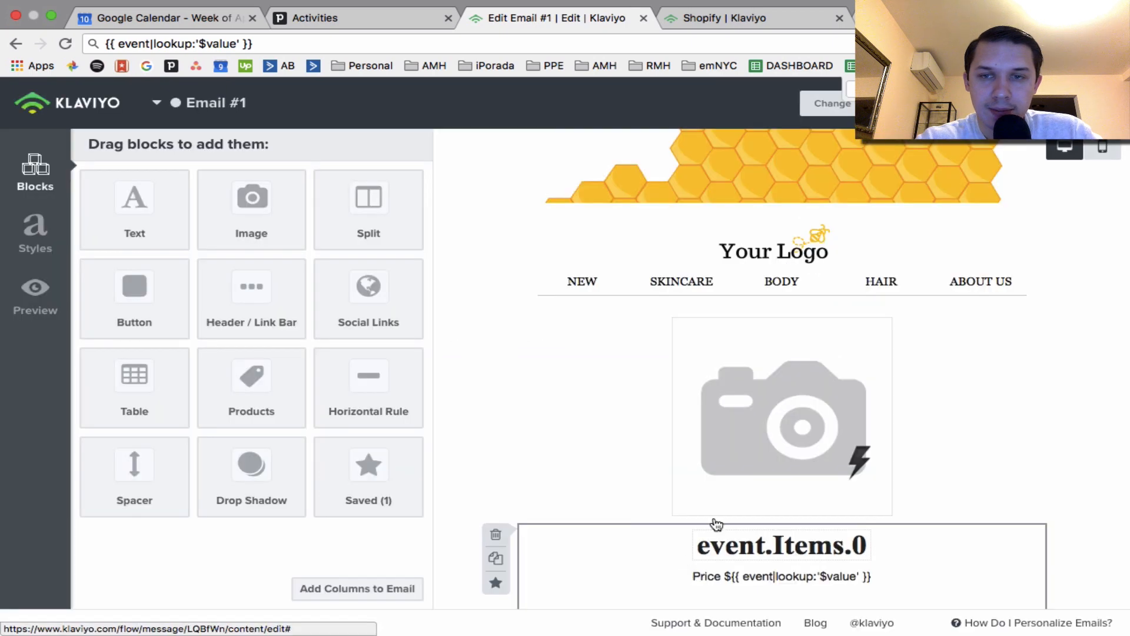
Set the product image block's link to {{ event.extra.checkout_url }} and save the block.
left_click(774, 461)
left_click(228, 352)
key("super+v")
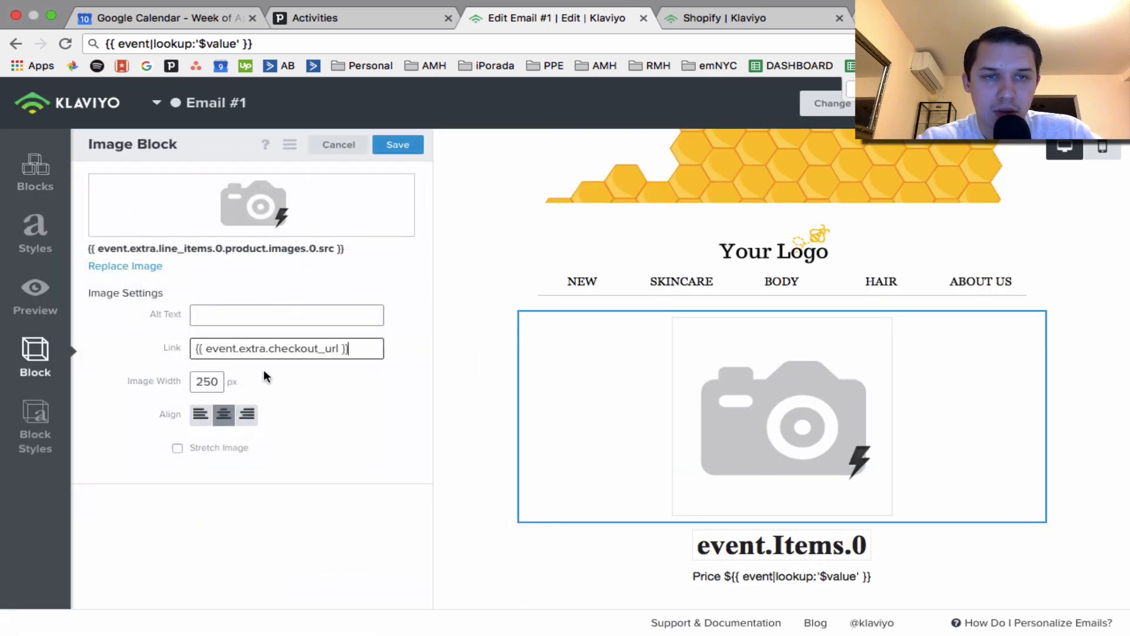
left_click(403, 154)
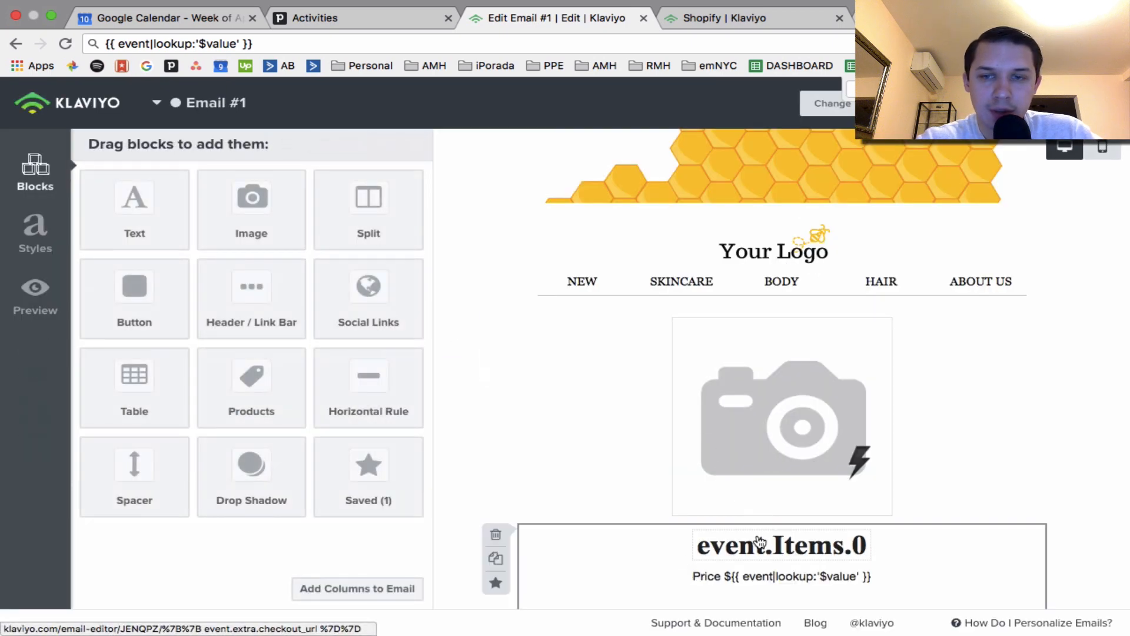
Link the {{ event.Items.0 }} product name to {{ event.extra.checkout_url }} with the protocol <other> and save the text block.
left_click(612, 545)
left_click_drag(305, 269, 194, 269)
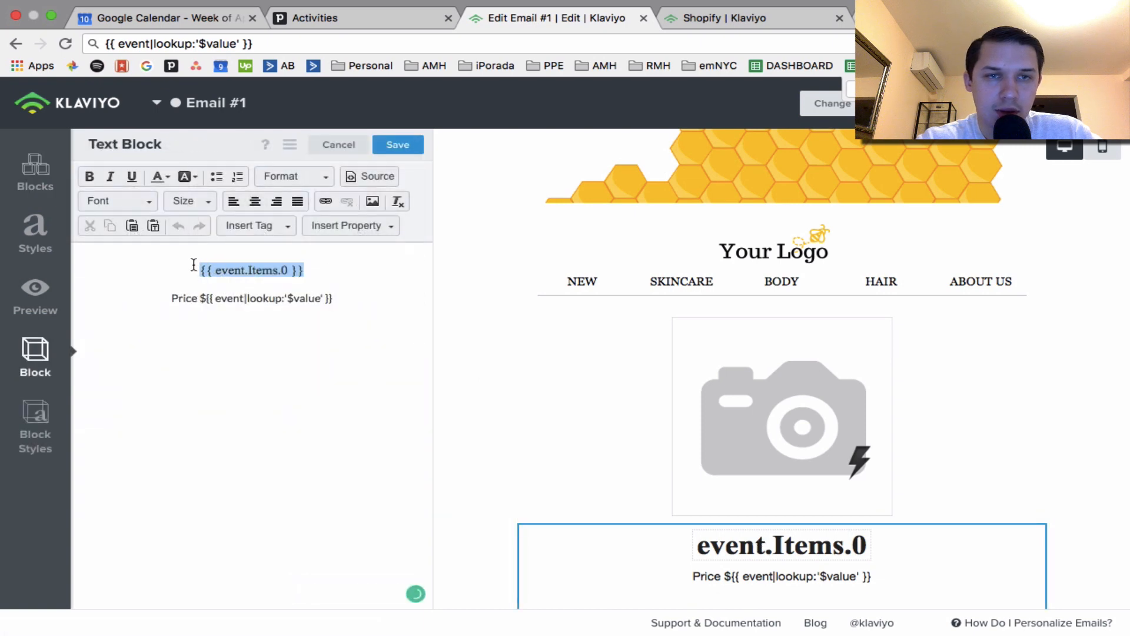
left_click(326, 201)
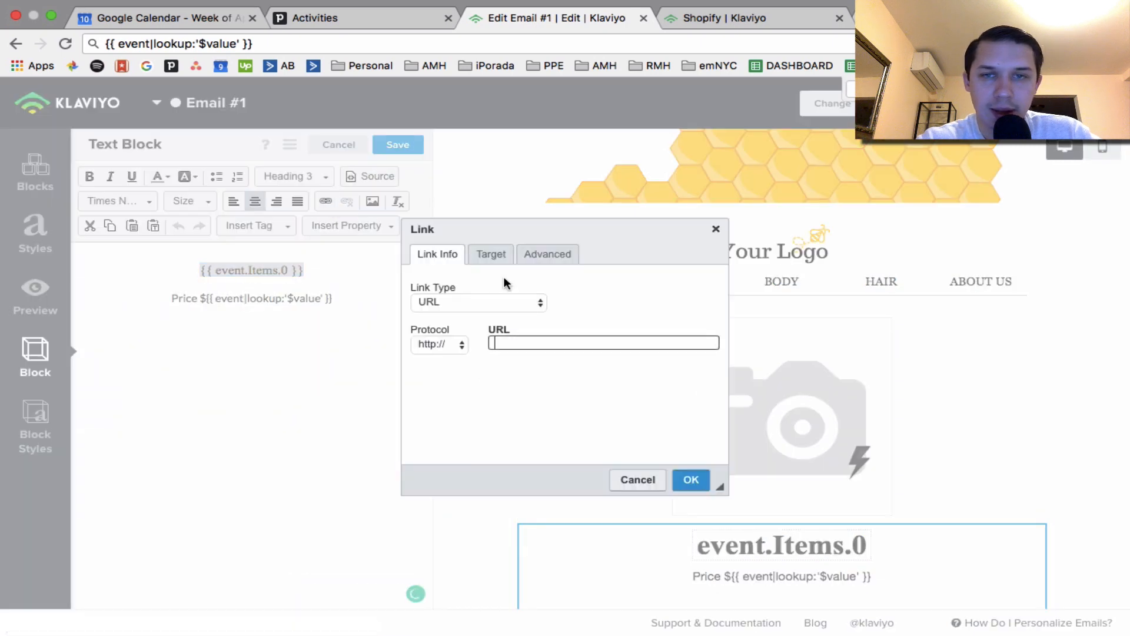
left_click(447, 346)
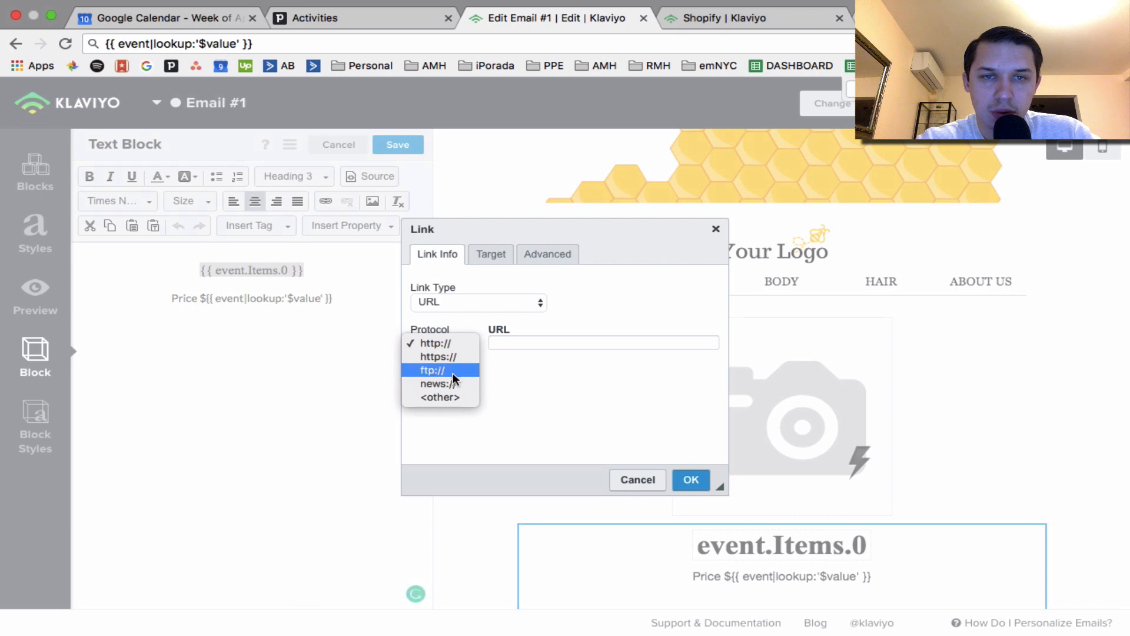
left_click(456, 396)
left_click(525, 342)
key("super+v")
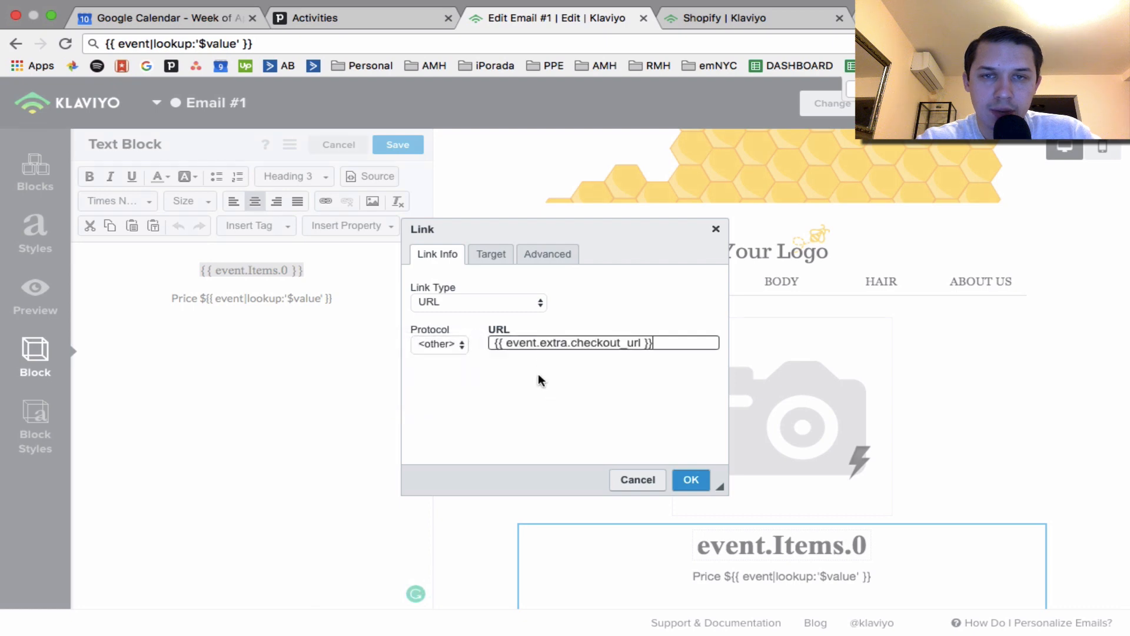
left_click(707, 479)
scroll(710, 472, "down", 2)
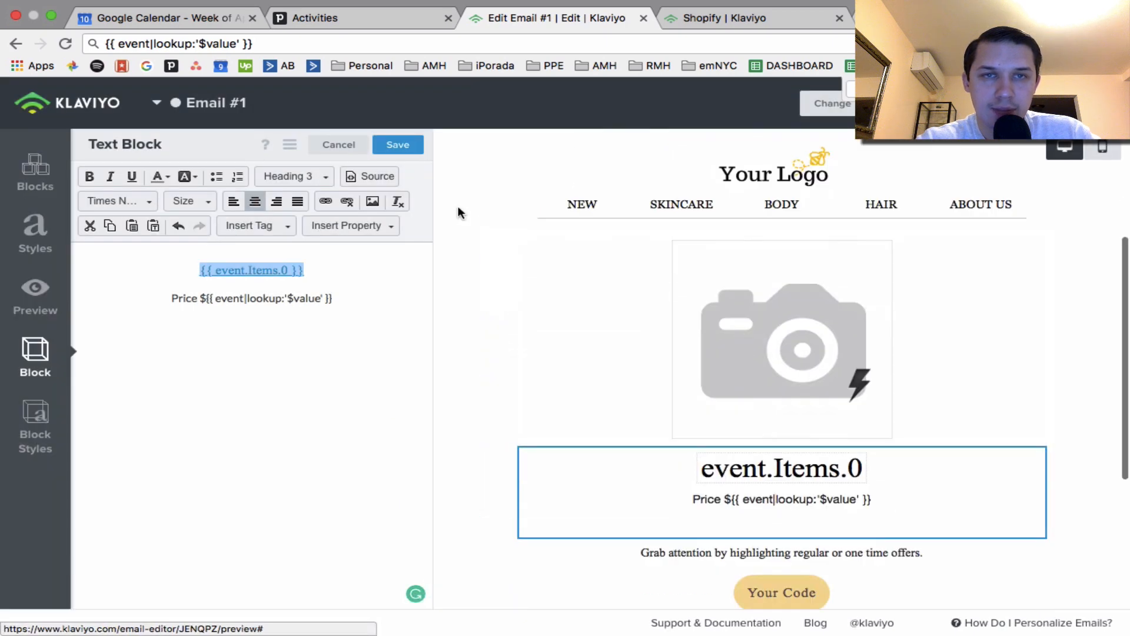
left_click(407, 152)
Preview the email with the same event and open the links on the product name and product image.
left_click(35, 294)
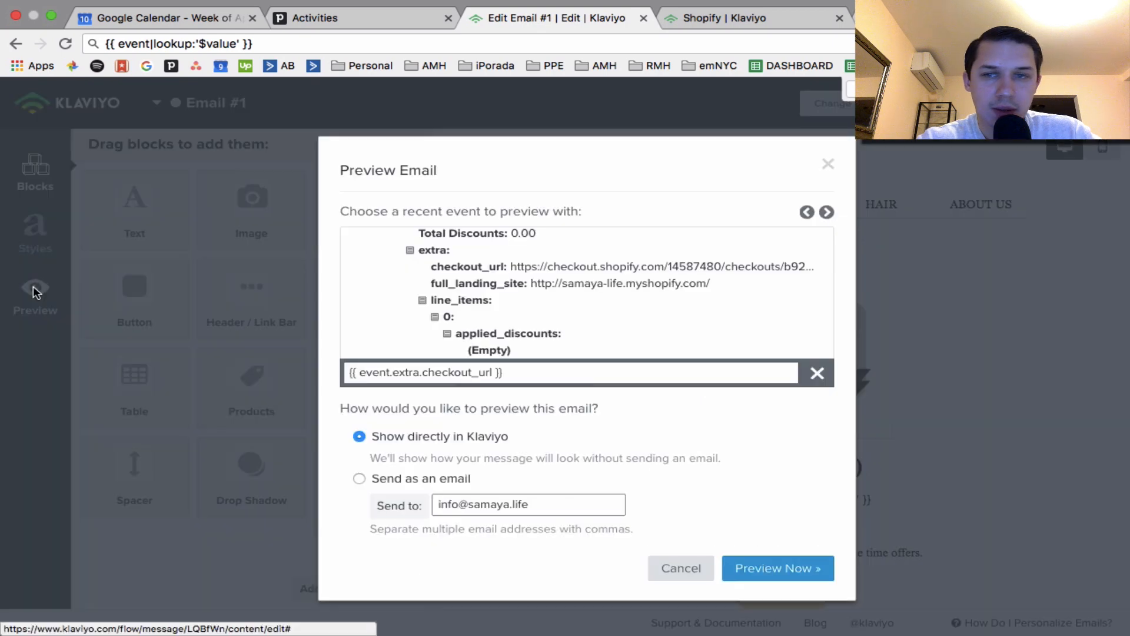
left_click(775, 569)
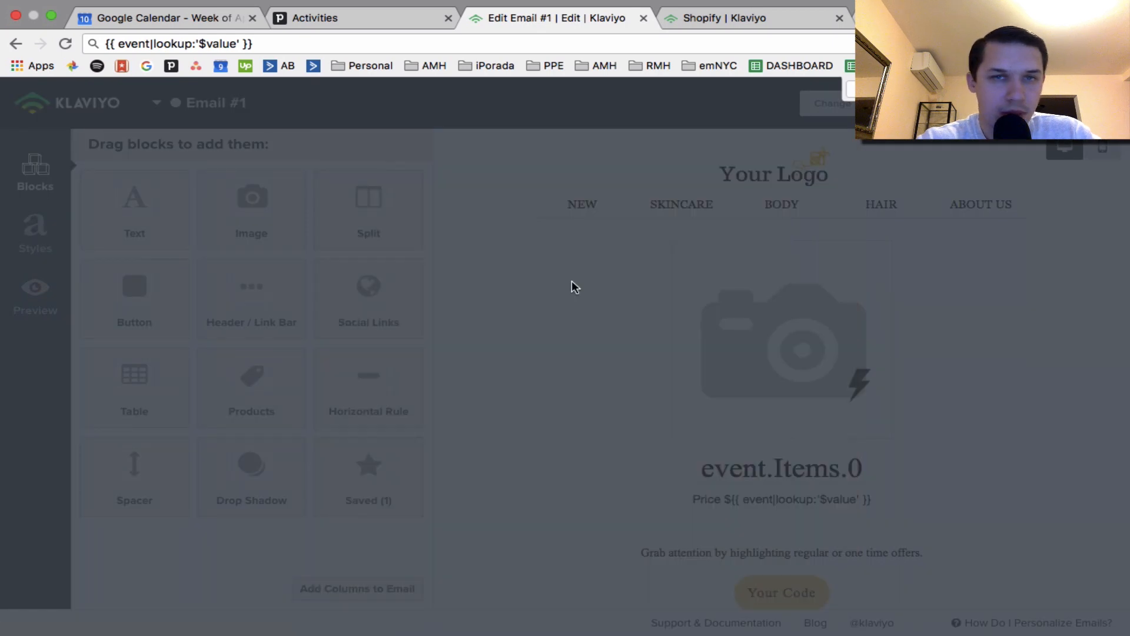
scroll(571, 287, "down", 5)
scroll(571, 287, "up", 1)
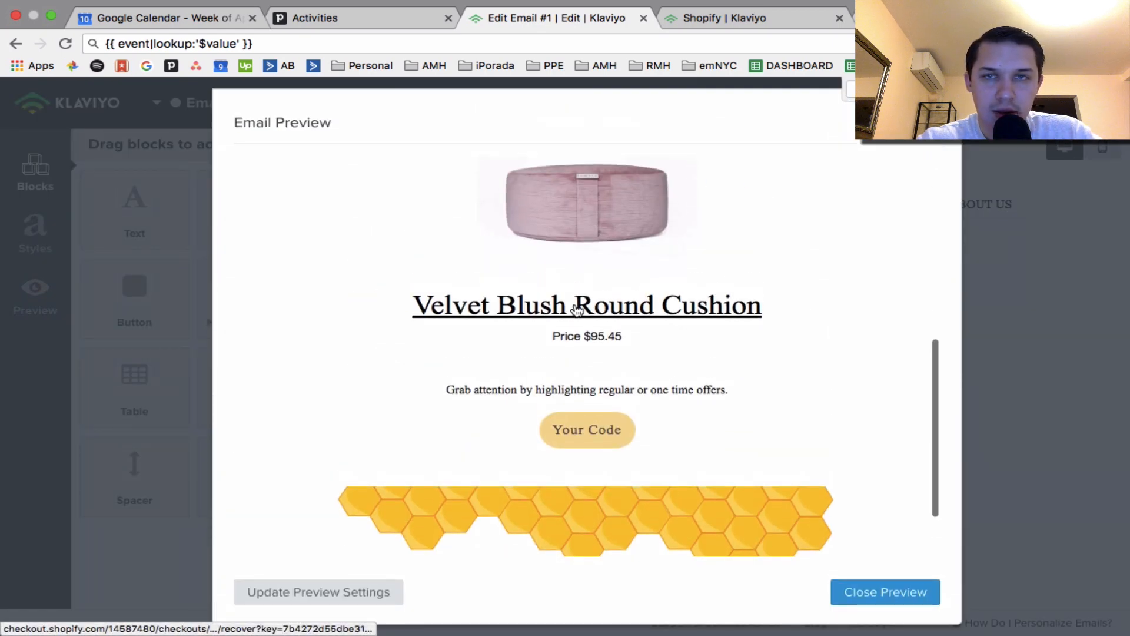
left_click(581, 304)
left_click(579, 197)
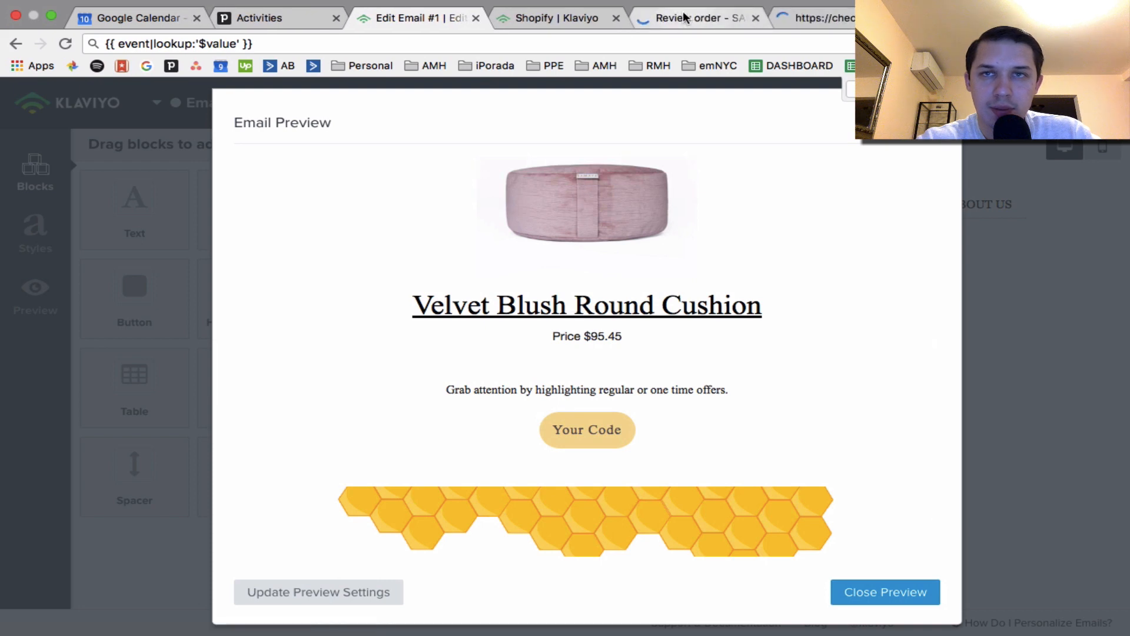
Check the order in both opened checkout pages, close them, return to the email editor and close the preview.
left_click(683, 20)
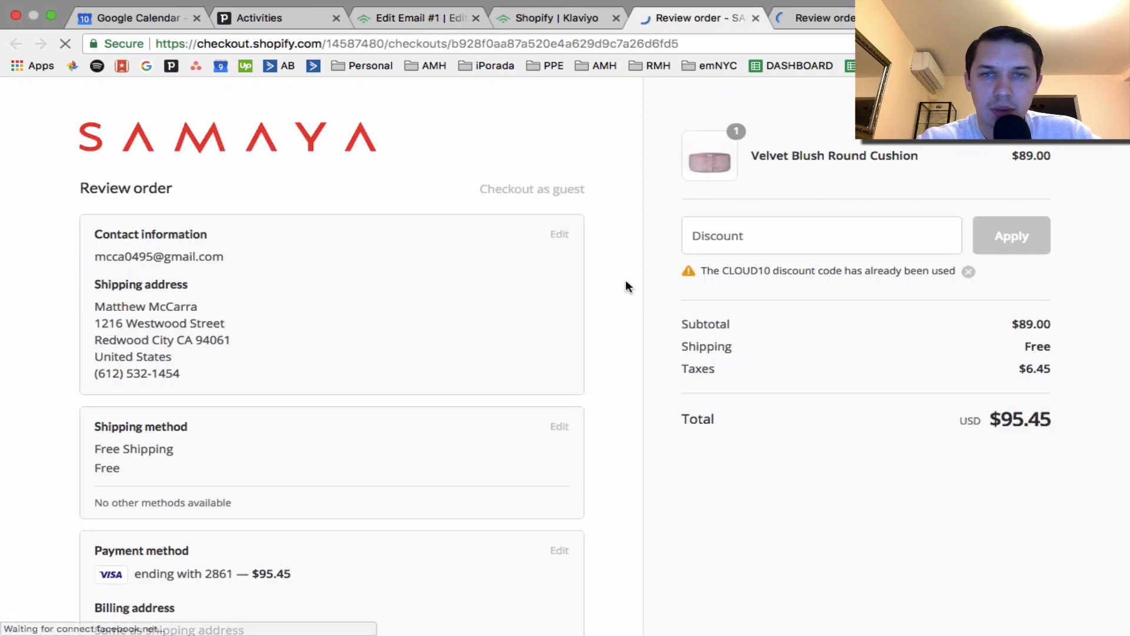
scroll(625, 280, "down", 5)
scroll(625, 280, "up", 5)
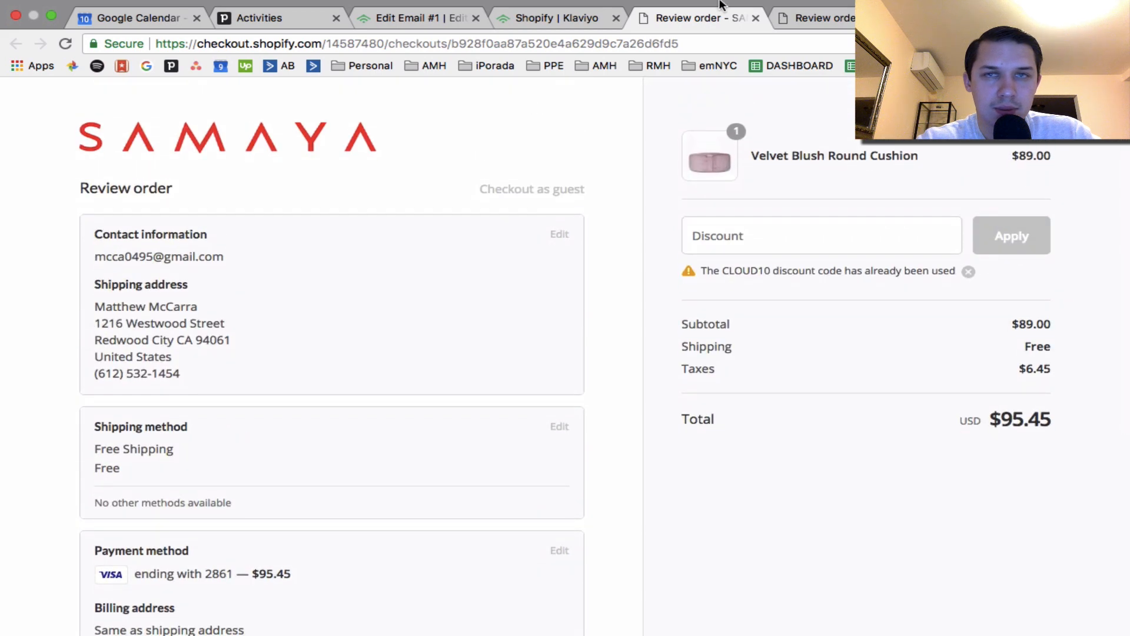
left_click(828, 20)
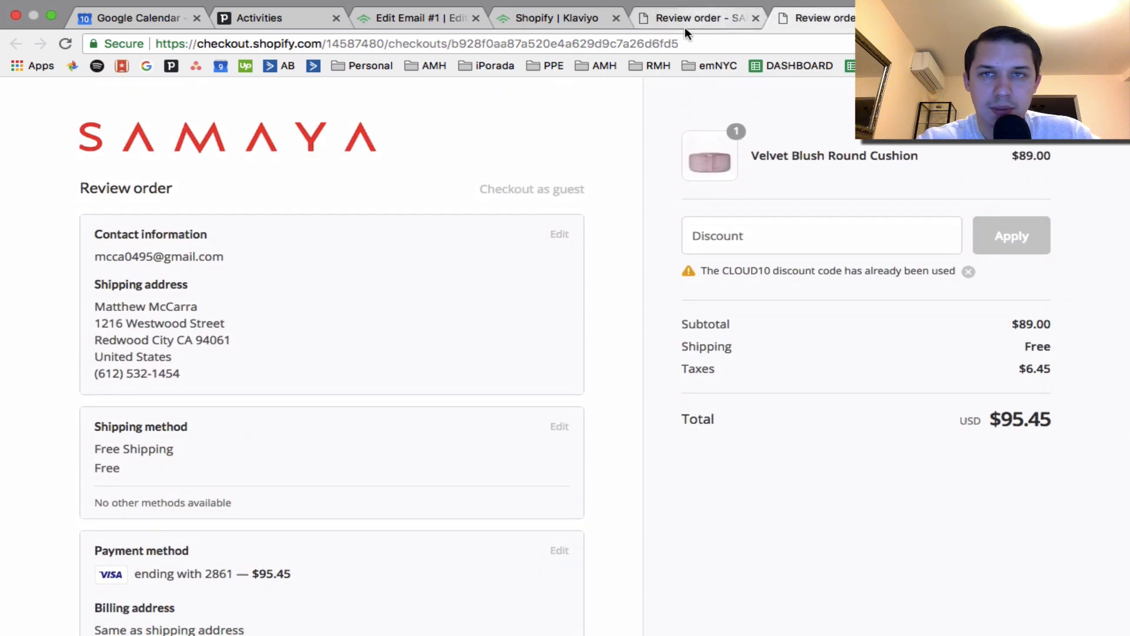
left_click(756, 23)
left_click(756, 19)
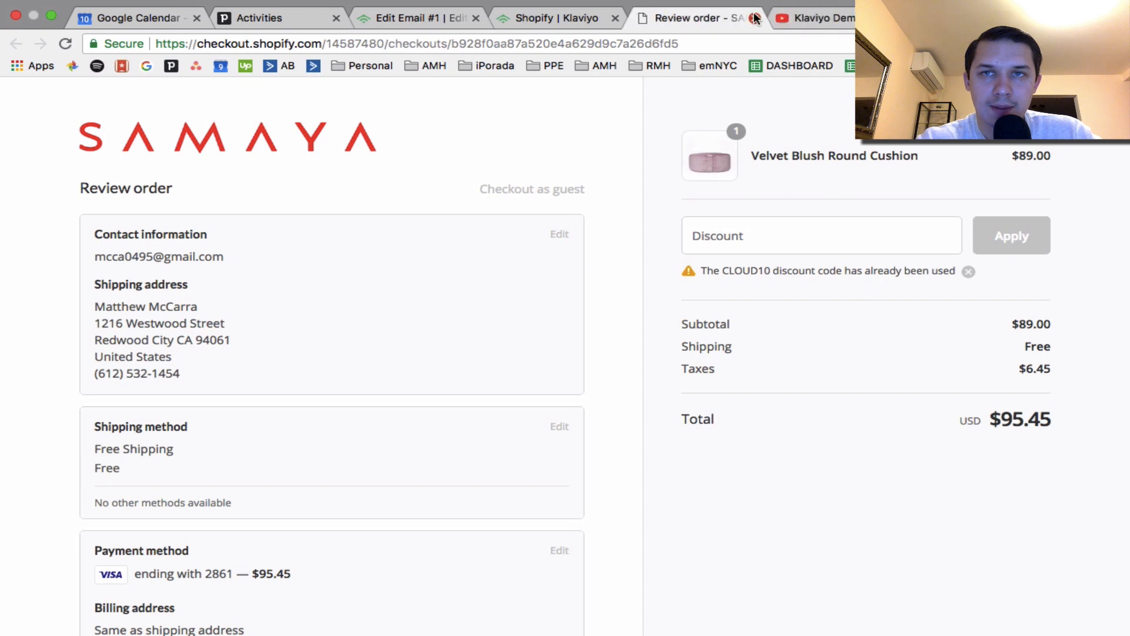
left_click(756, 19)
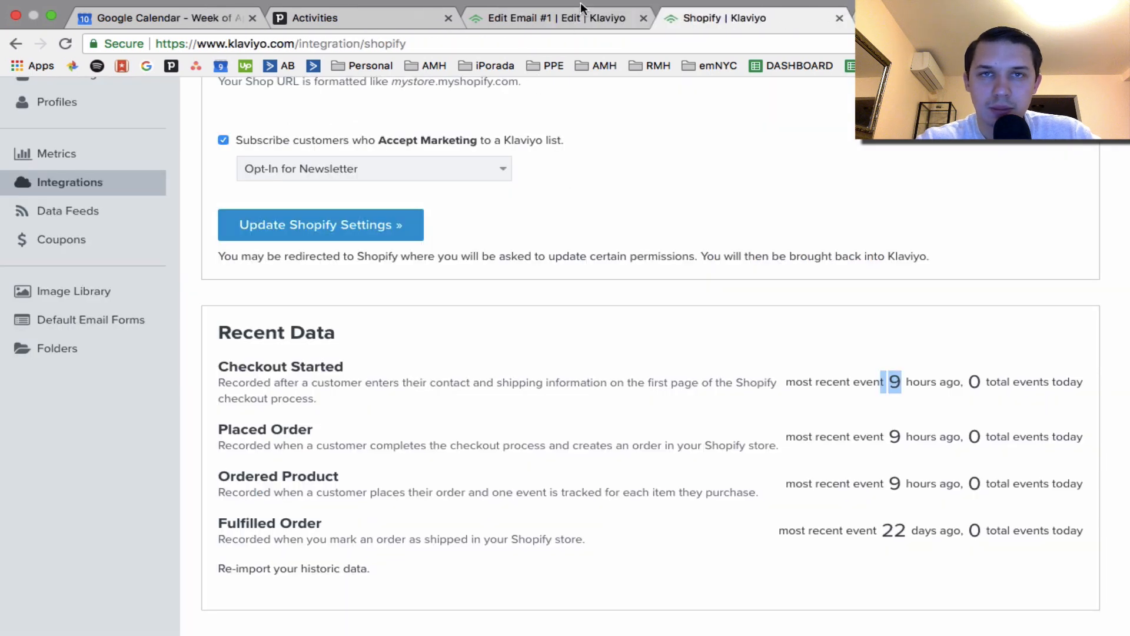
mouse_move(581, 3)
left_click(565, 35)
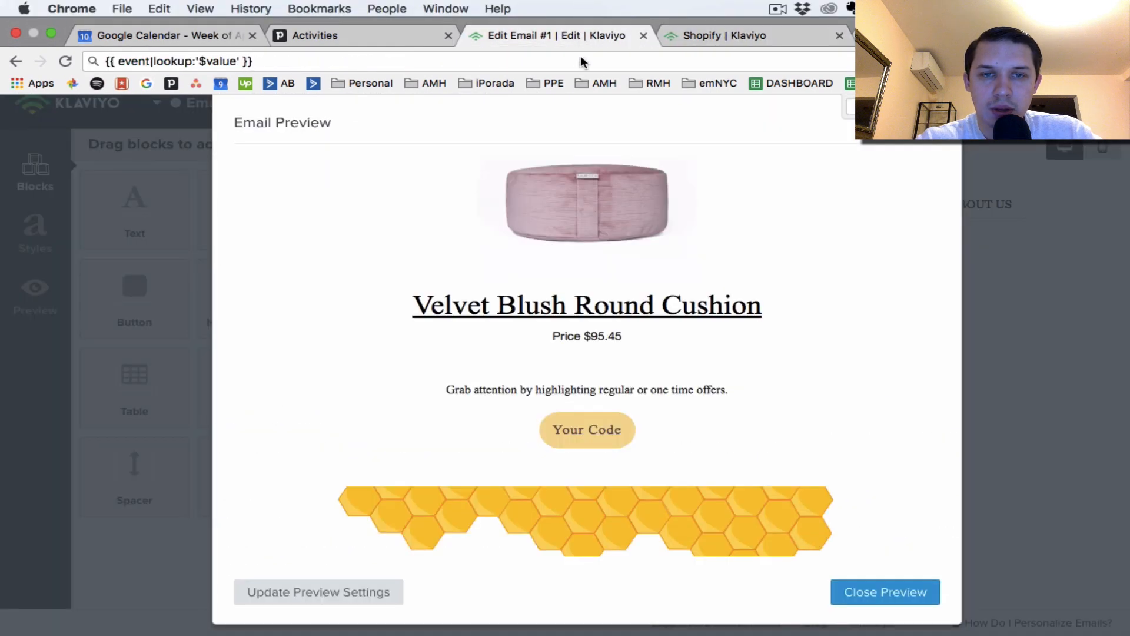
left_click(865, 593)
Examine the event's available properties in the preview settings, including the line items and checkout URLs, and close the dialog.
scroll(550, 426, "down", 2)
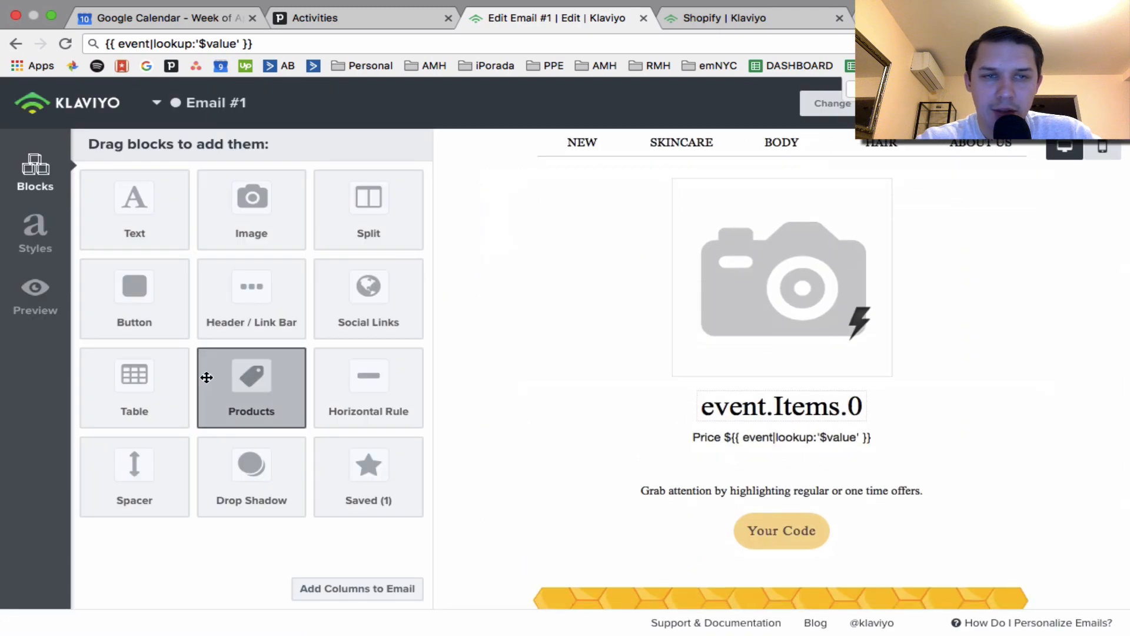
left_click(35, 298)
scroll(517, 336, "down", 5)
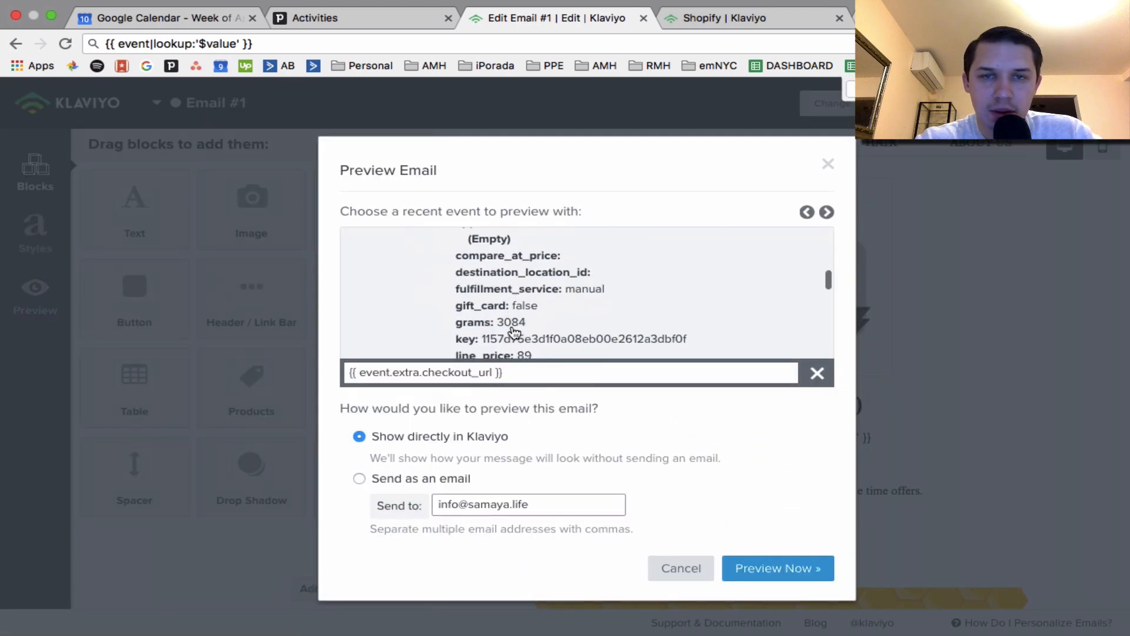
scroll(594, 290, "down", 5)
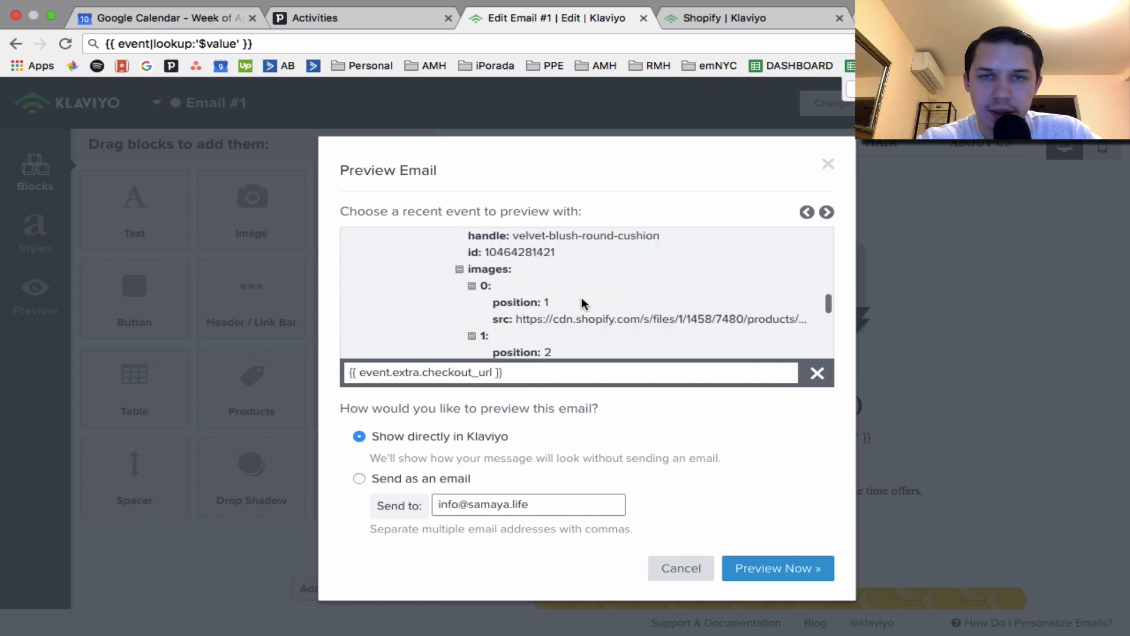
scroll(583, 303, "down", 5)
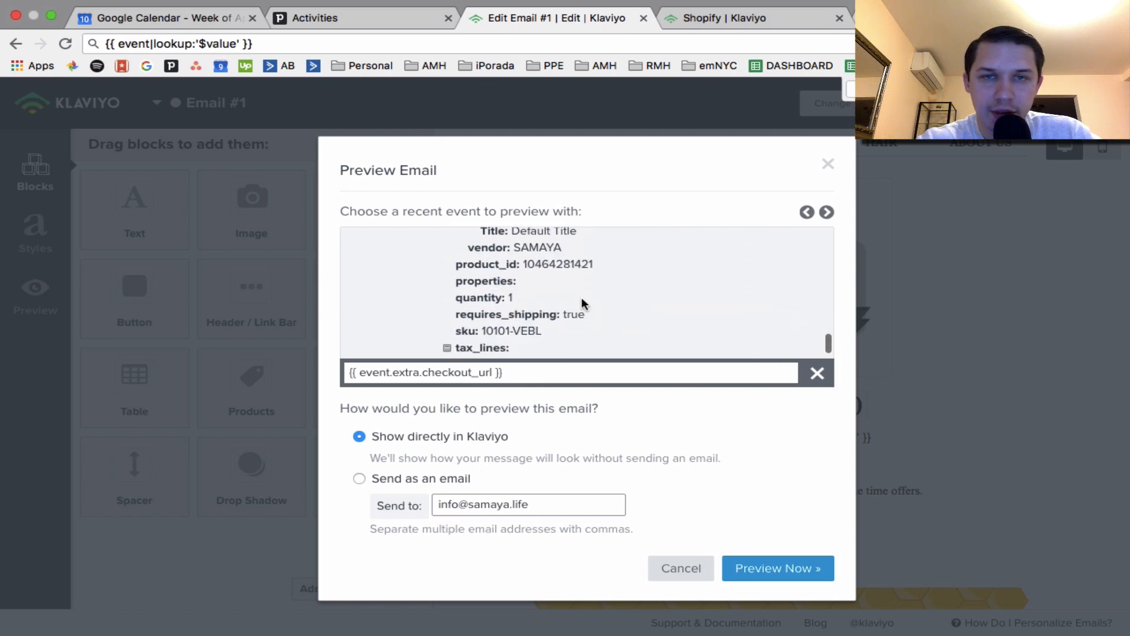
scroll(582, 302, "down", 5)
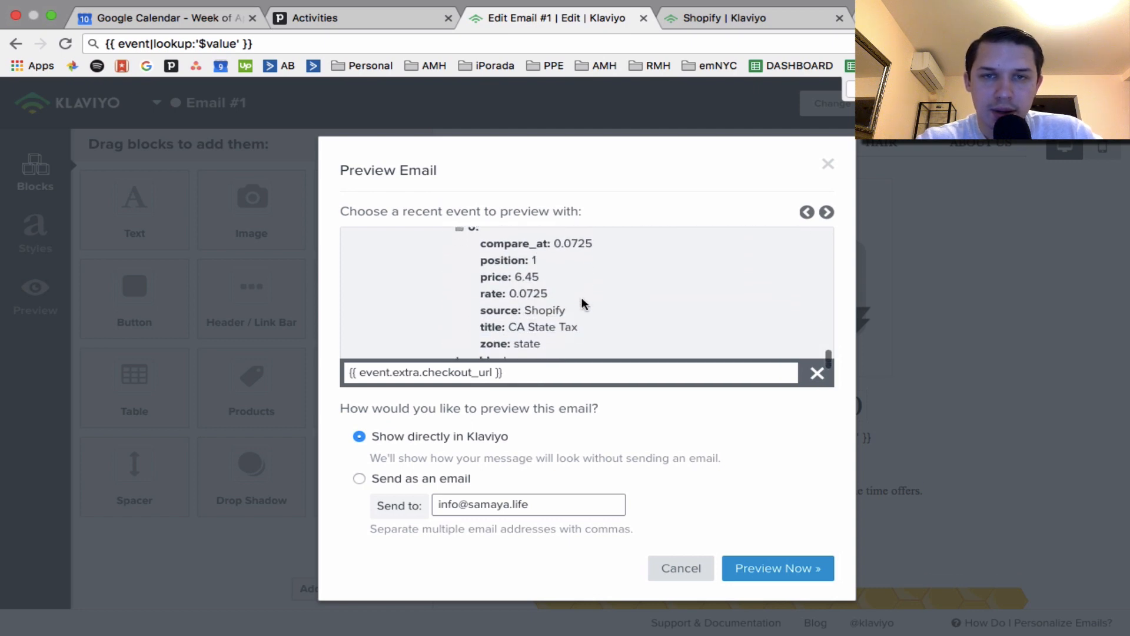
scroll(581, 302, "down", 4)
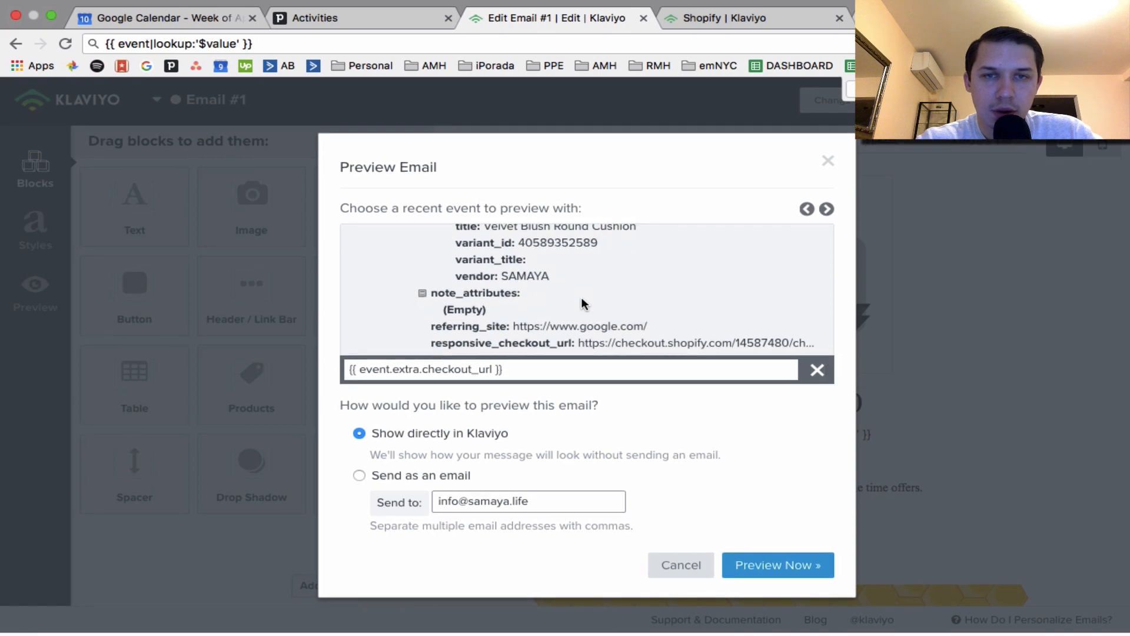
scroll(582, 304, "up", 15)
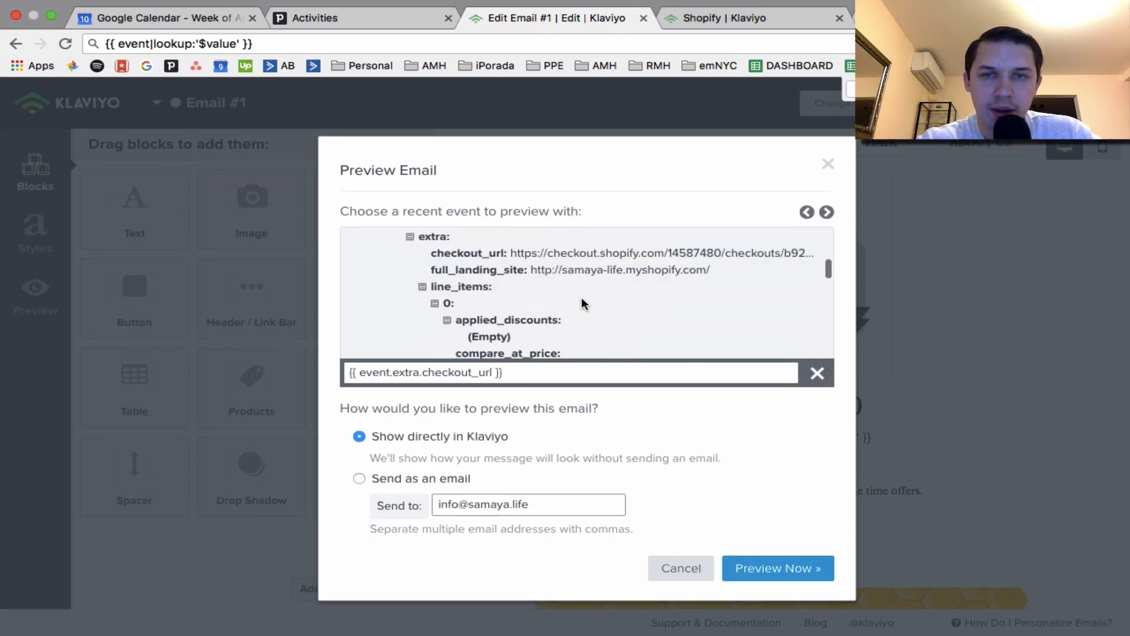
scroll(581, 297, "down", 3)
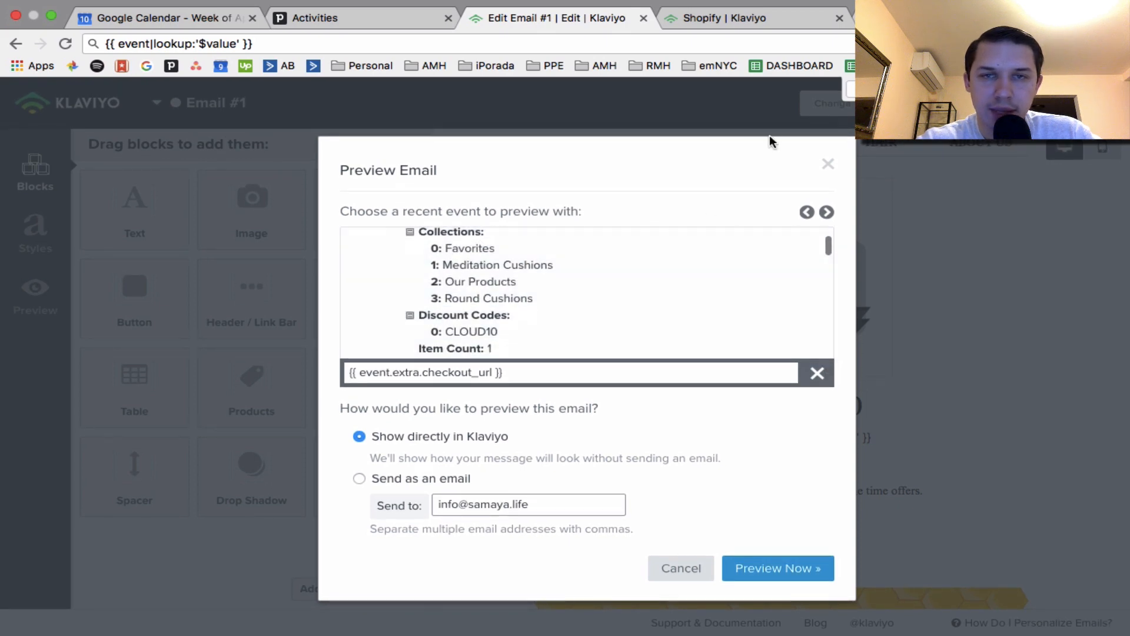
left_click(824, 166)
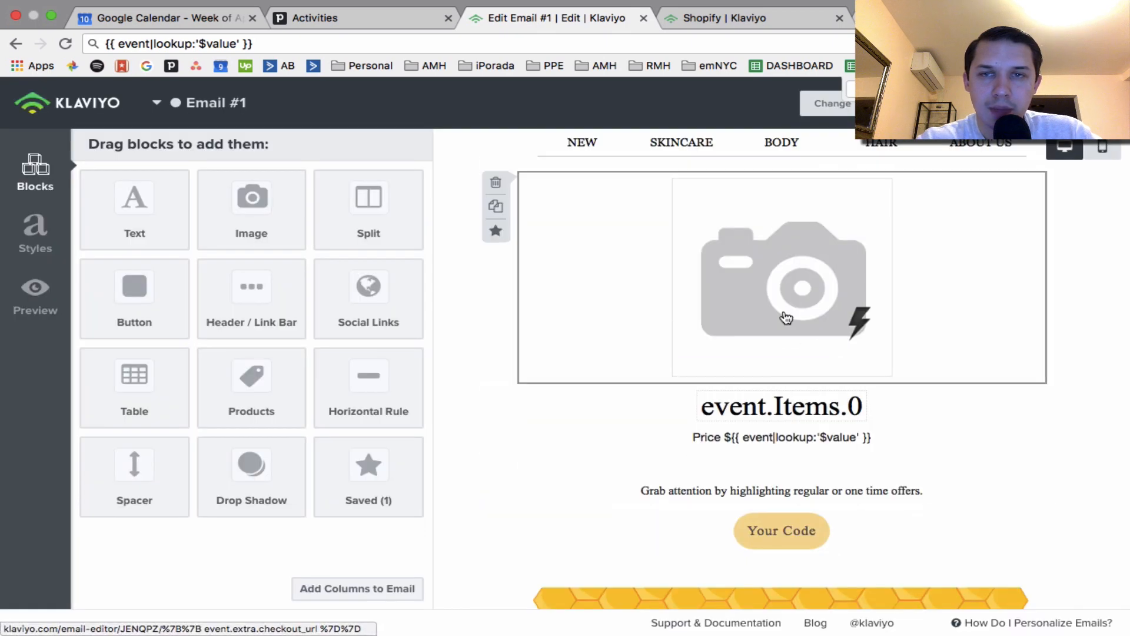
scroll(780, 287, "up", 2)
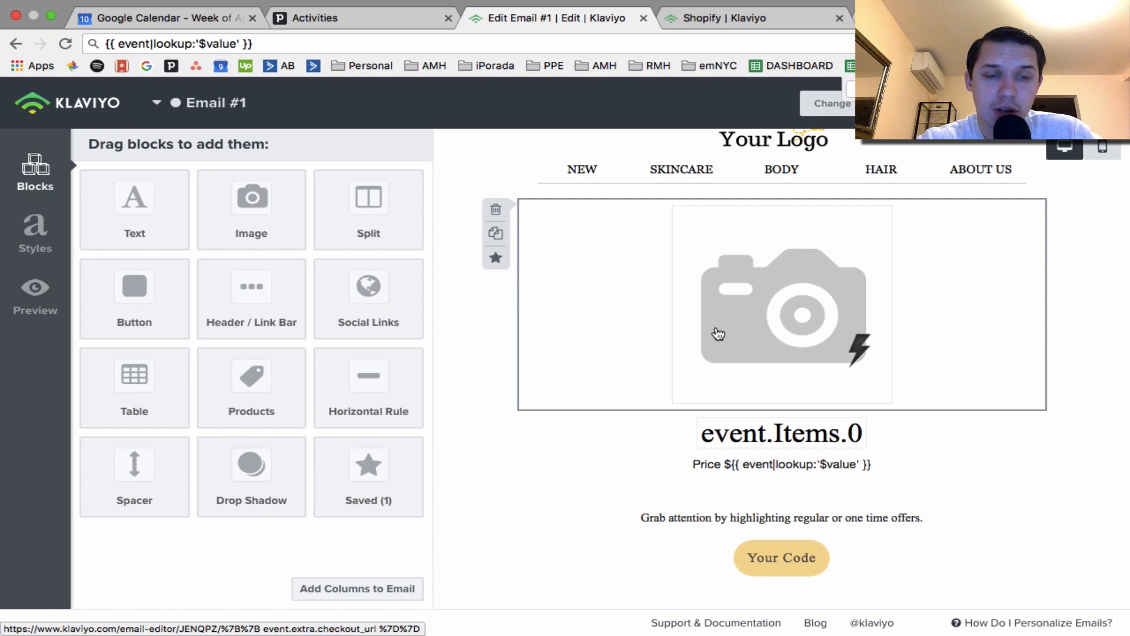
scroll(747, 374, "up", 3)
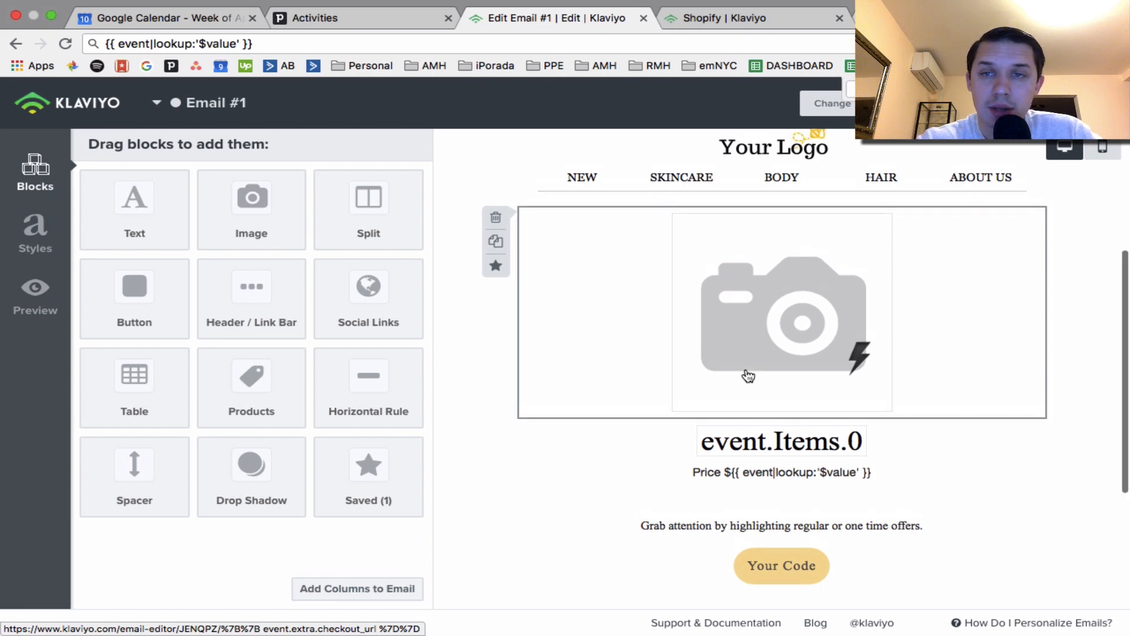